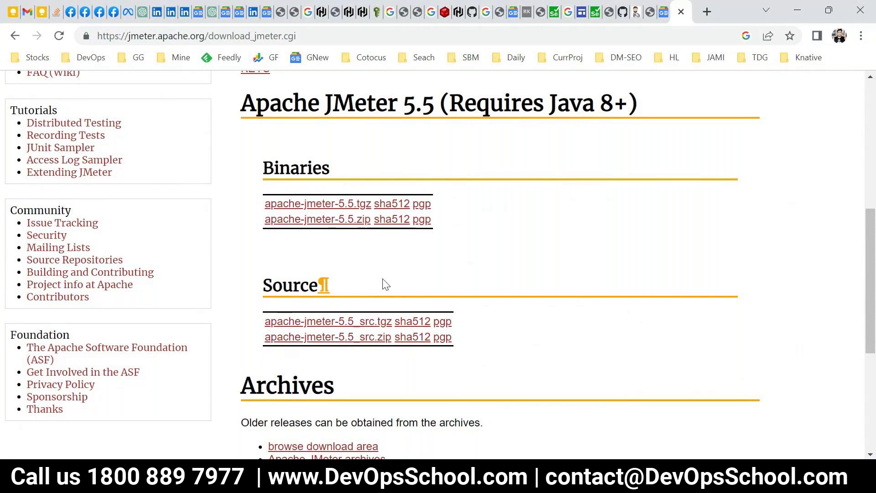
Highlight the Java 8+ requirement on the JMeter download page, and open C:\tools\apache-jmeter-5.4 in File Explorer.
drag(628, 105, 463, 92)
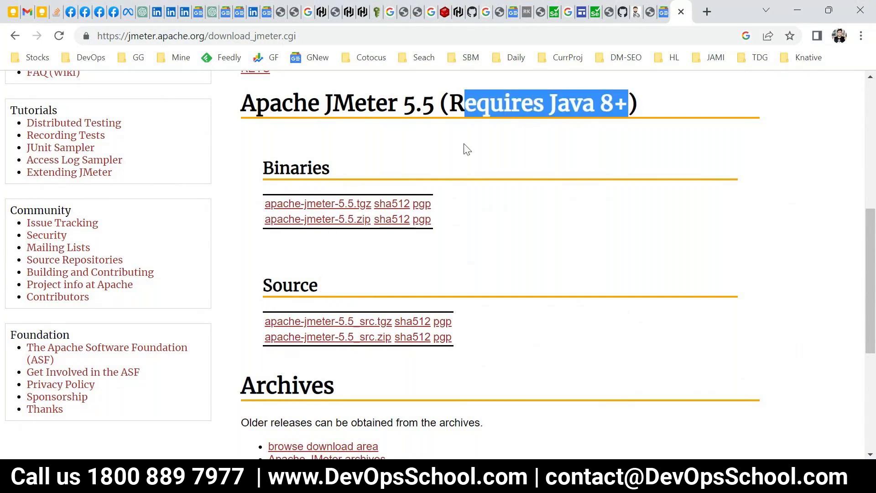
key(alt+Tab)
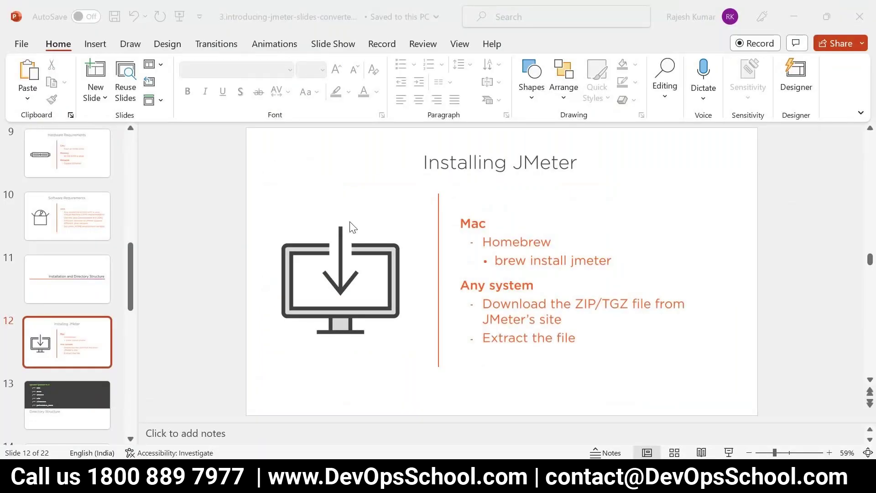
mouse_move(322, 456)
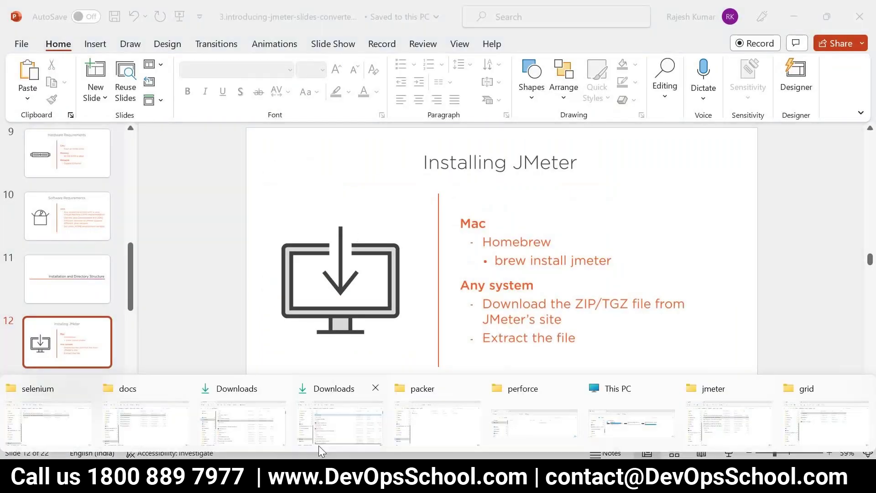
click(743, 441)
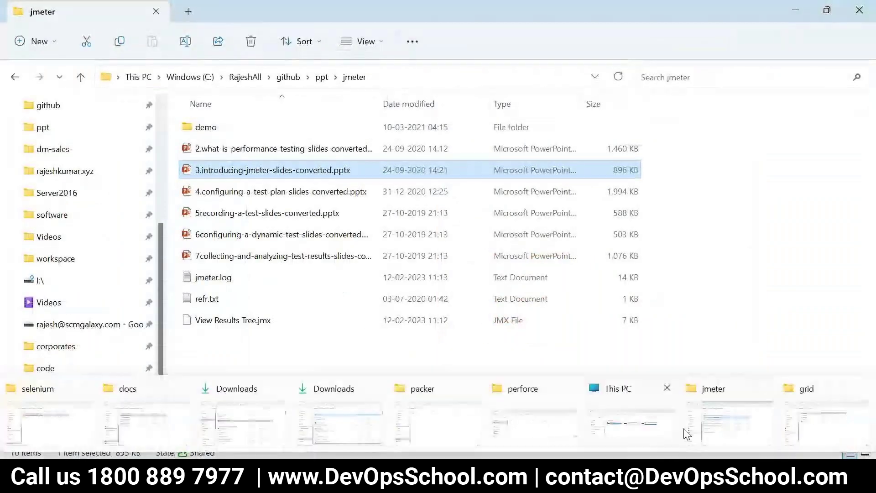
click(821, 422)
click(237, 77)
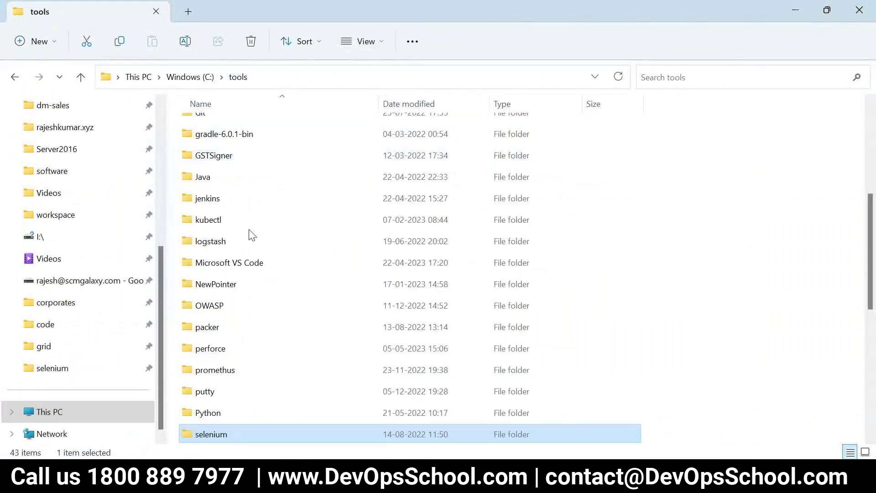
scroll(222, 158, up, 1)
scroll(222, 157, up, 3)
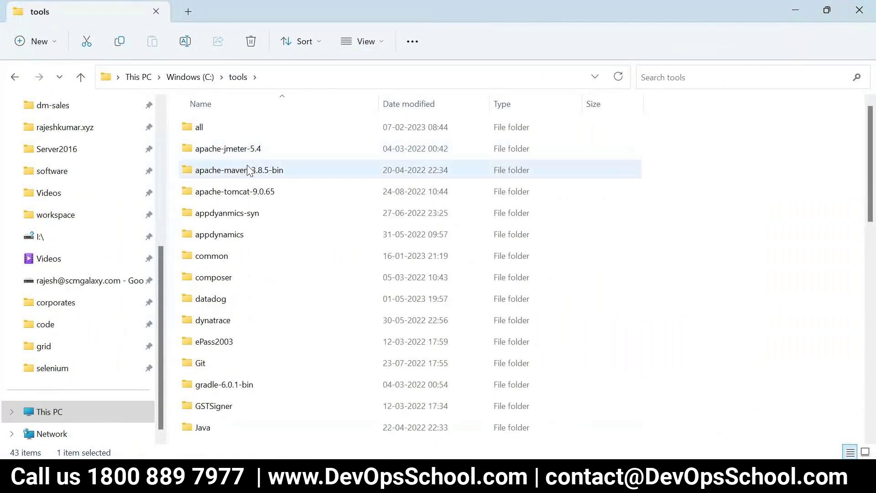
double_click(241, 156)
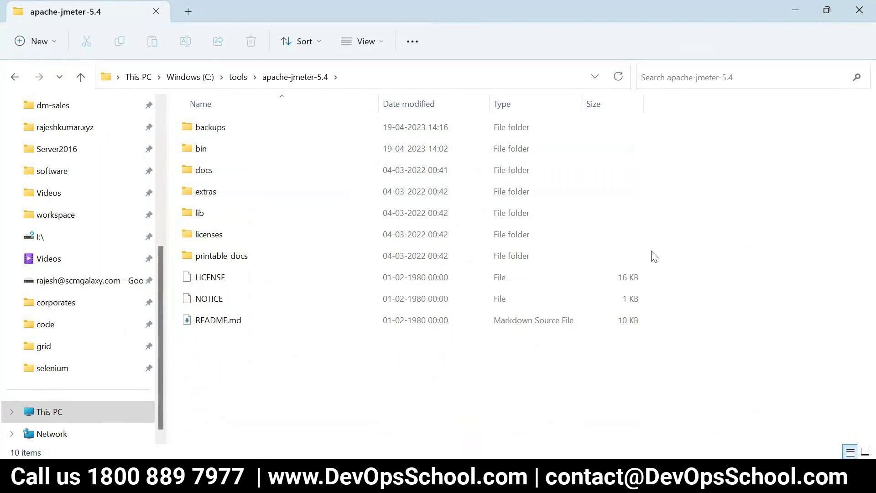
Select everything in the apache-jmeter-5.4 folder to point out its contents, and clear the selection.
key(ctrl+a)
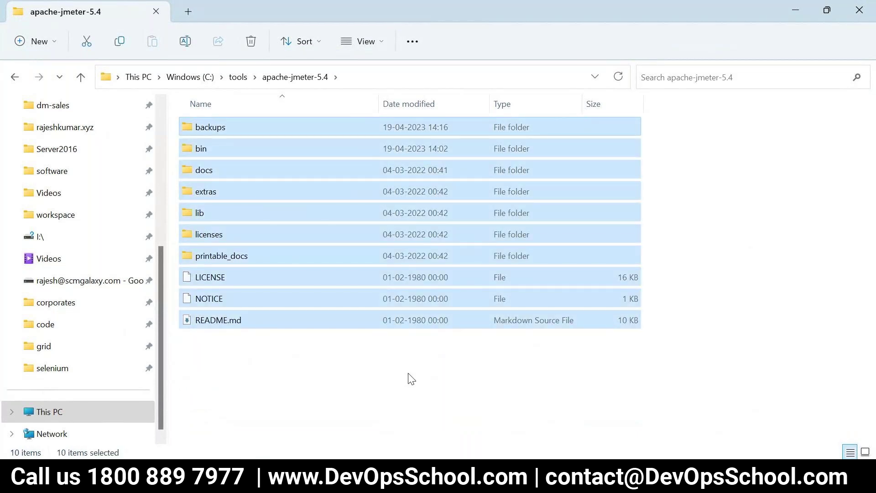
click(537, 481)
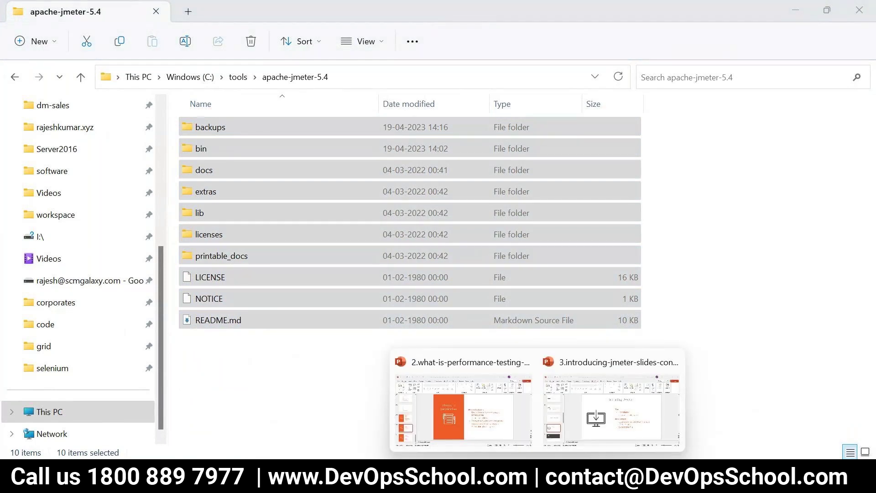
click(215, 388)
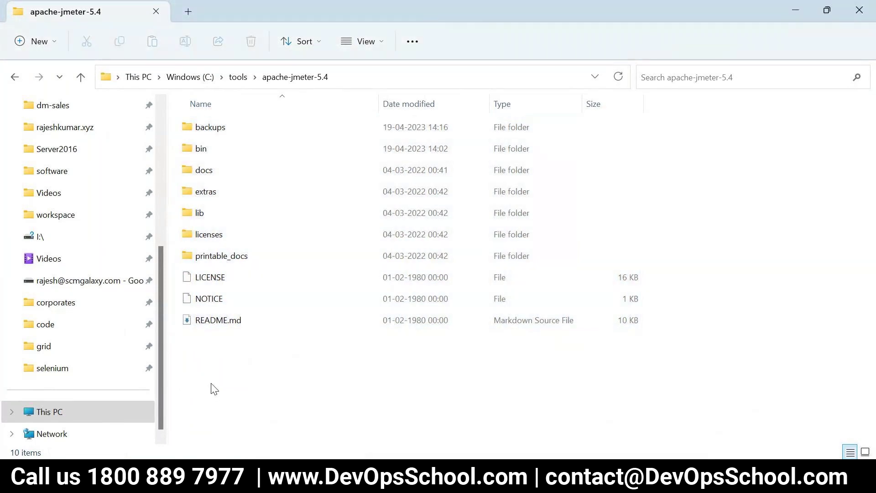
Open the jdk-11.0.8 folder inside C:\tools\Java and show its full path.
key(alt+Up)
scroll(238, 346, down, 2)
double_click(228, 307)
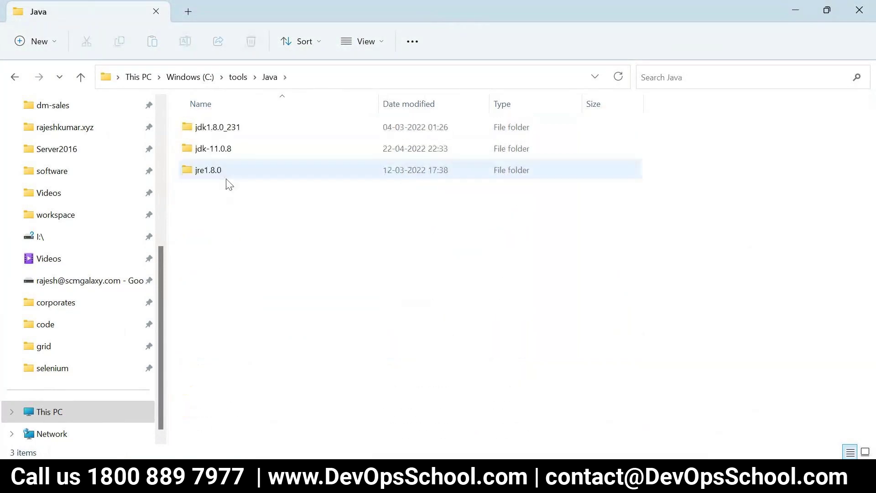
click(220, 149)
double_click(220, 149)
click(351, 77)
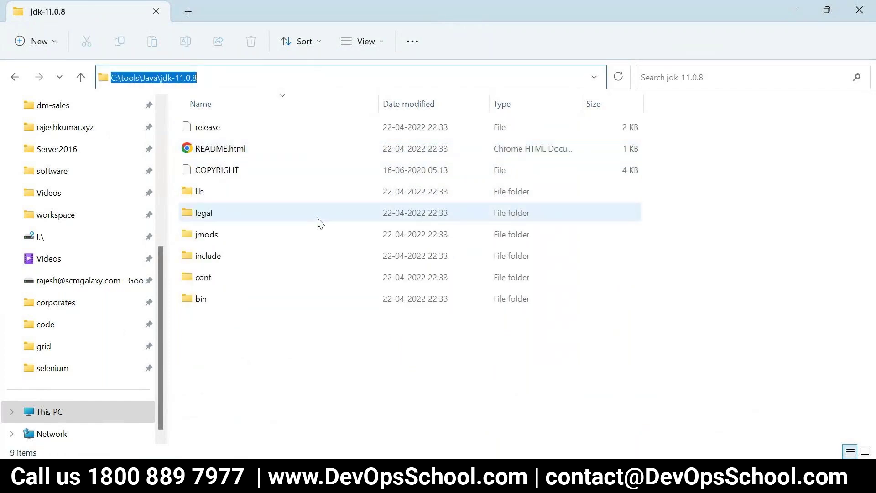
Open the bin folder of jdk-11.0.8 and show its full path.
click(200, 300)
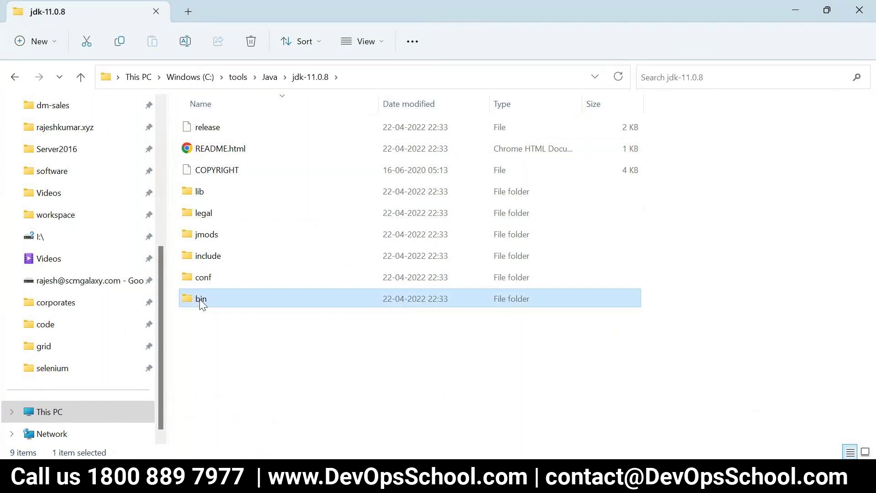
double_click(201, 299)
click(393, 77)
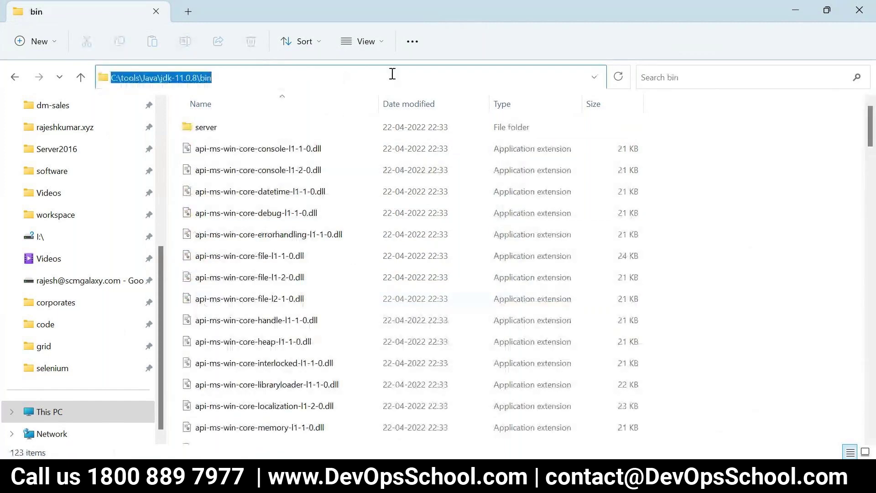
Return to the C:\tools folder and open apache-jmeter-5.4.
click(15, 77)
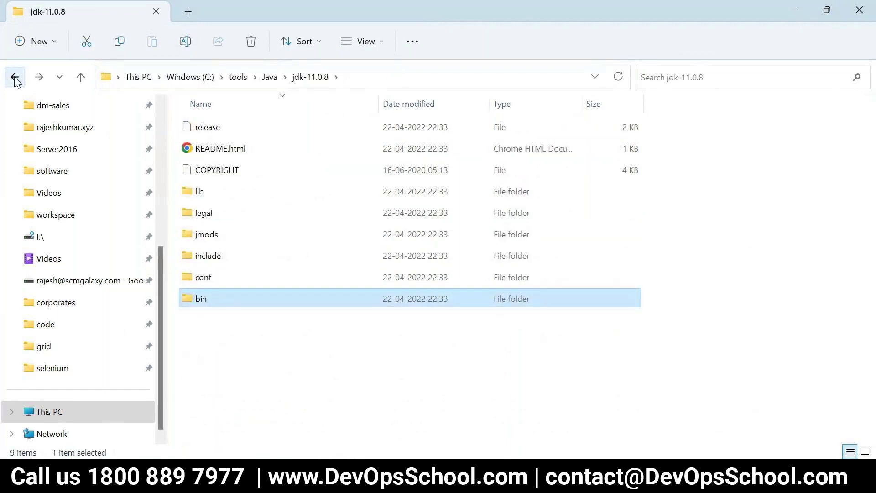
click(16, 79)
click(237, 76)
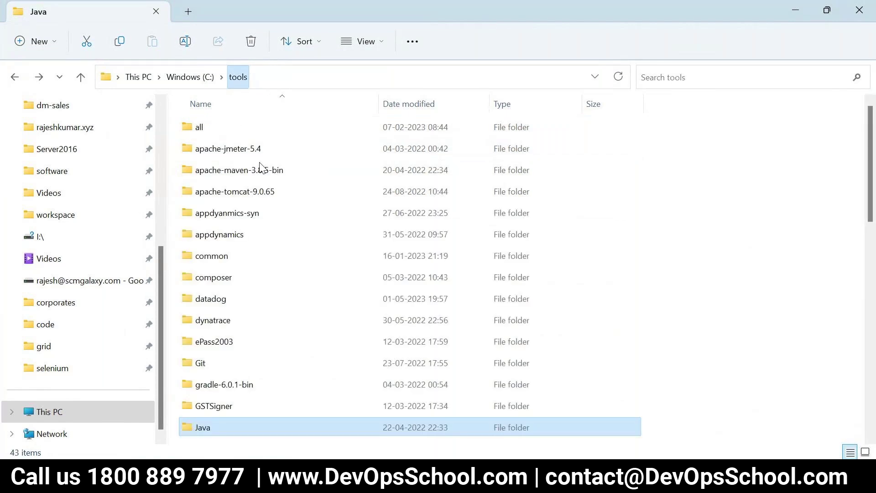
double_click(239, 149)
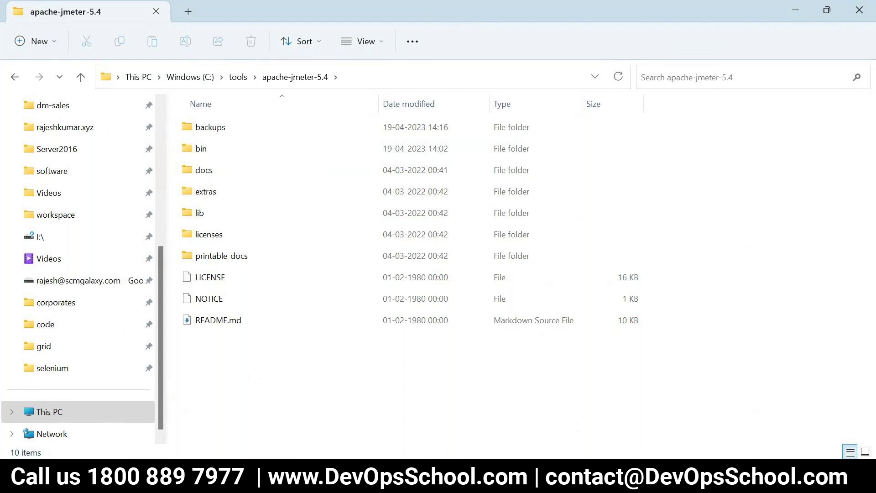
Switch to the introducing-jmeter presentation in PowerPoint and display the Directory Structure slide.
mouse_move(533, 479)
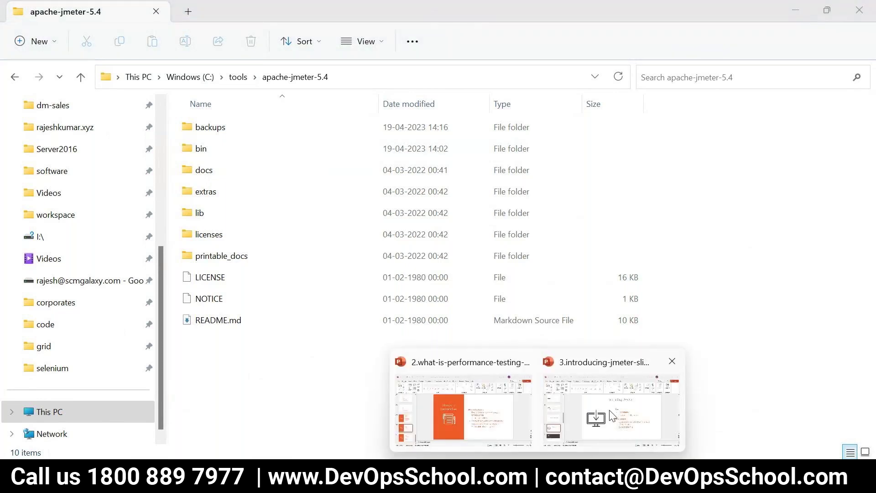
click(609, 410)
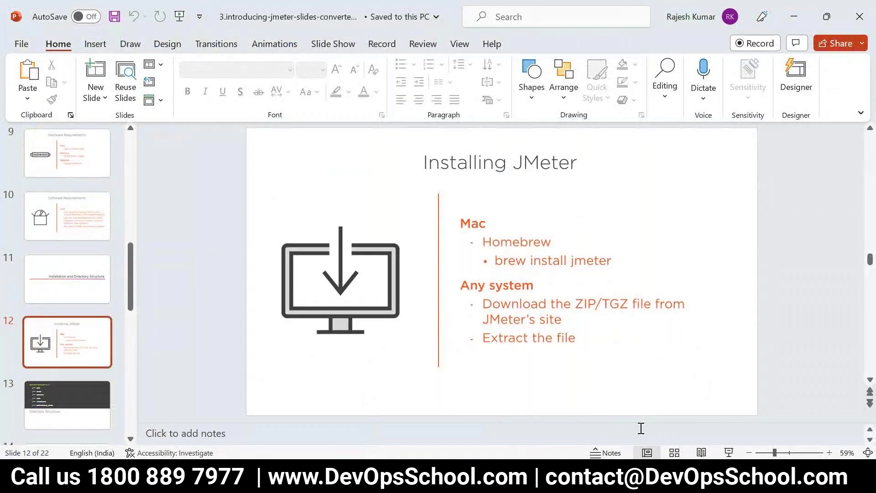
scroll(114, 364, down, 1)
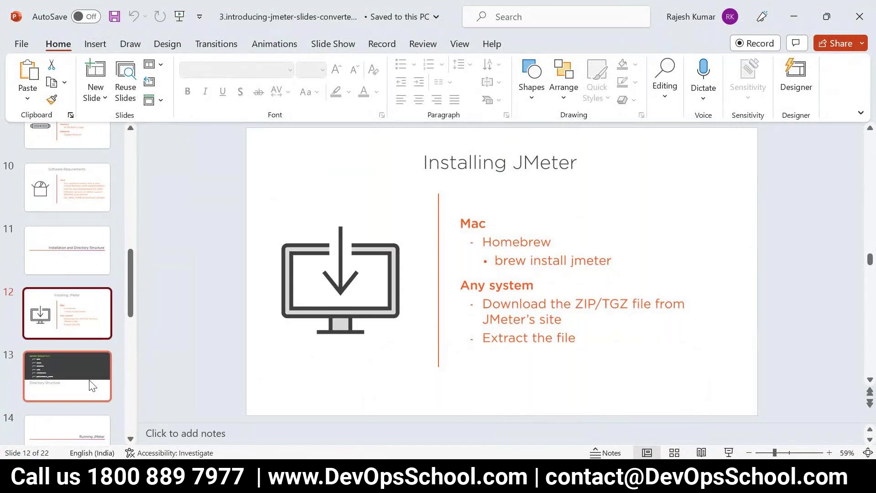
click(93, 385)
Switch back to the apache-jmeter-5.4 folder in File Explorer and point out its bin and lib folders.
click(358, 479)
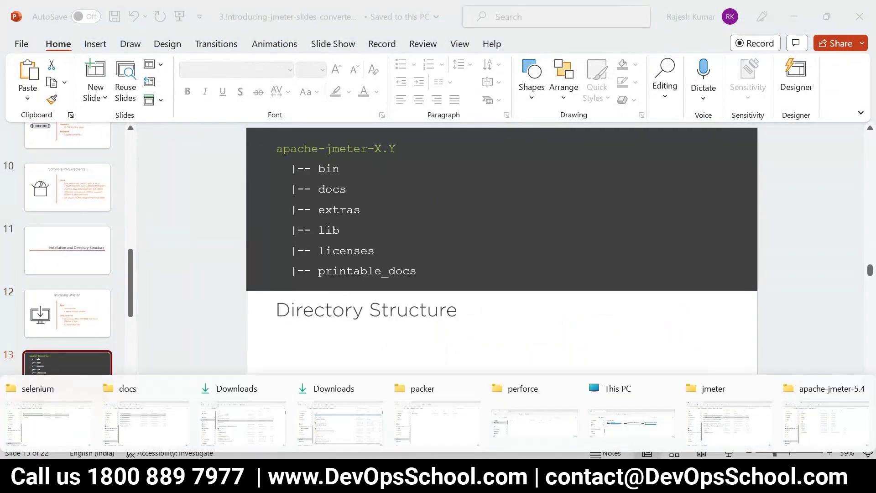
click(826, 422)
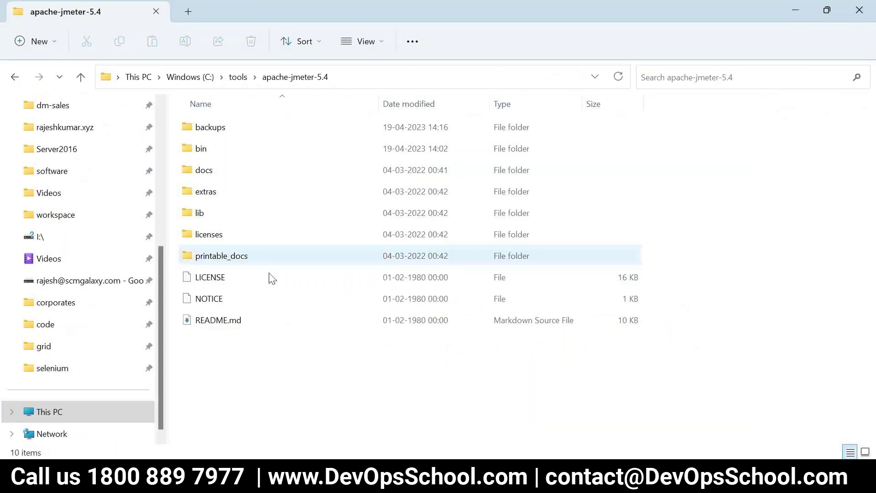
click(203, 155)
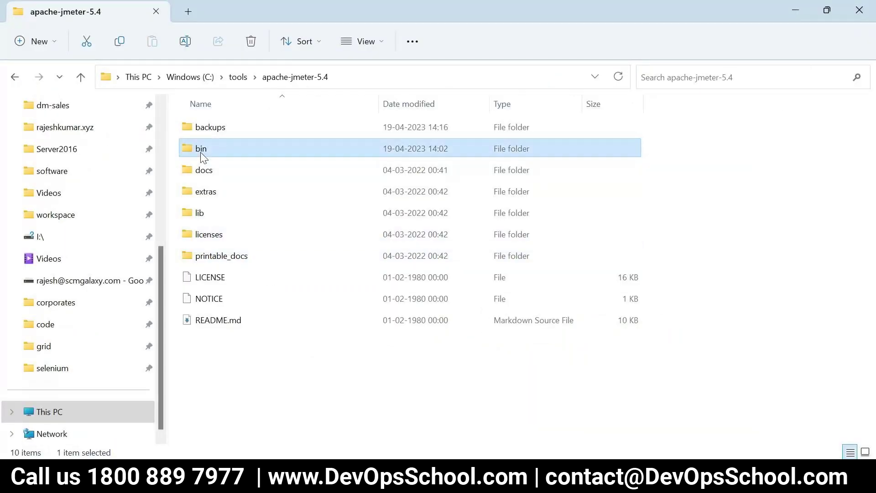
click(203, 218)
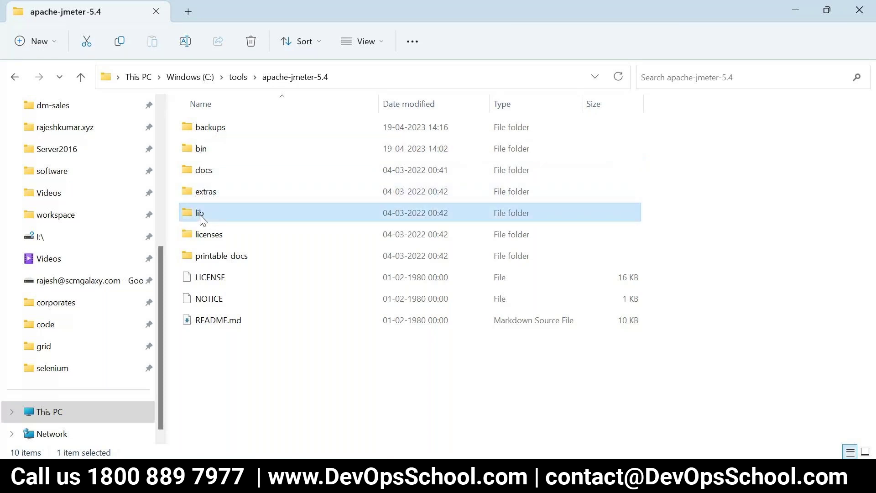
click(259, 352)
Open JMeter's bin folder and locate the startup scripts jmeter.bat and jmeter.sh.
double_click(204, 148)
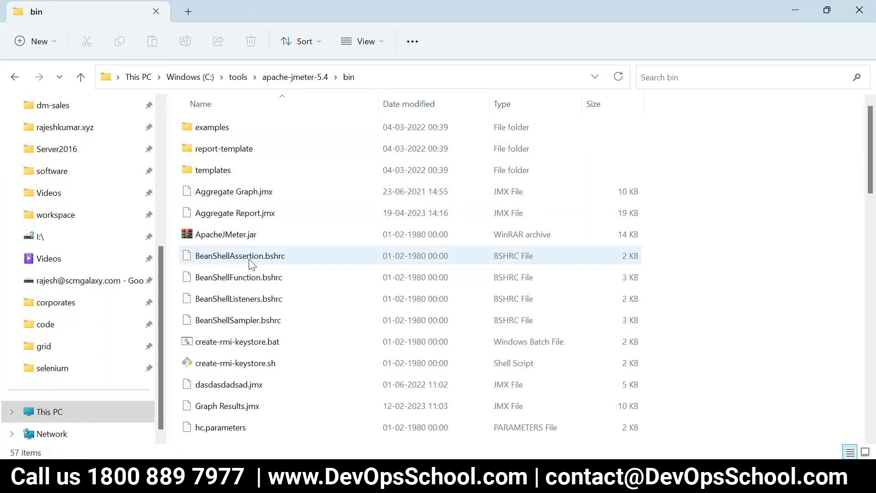
scroll(328, 336, down, 1)
scroll(327, 292, down, 9)
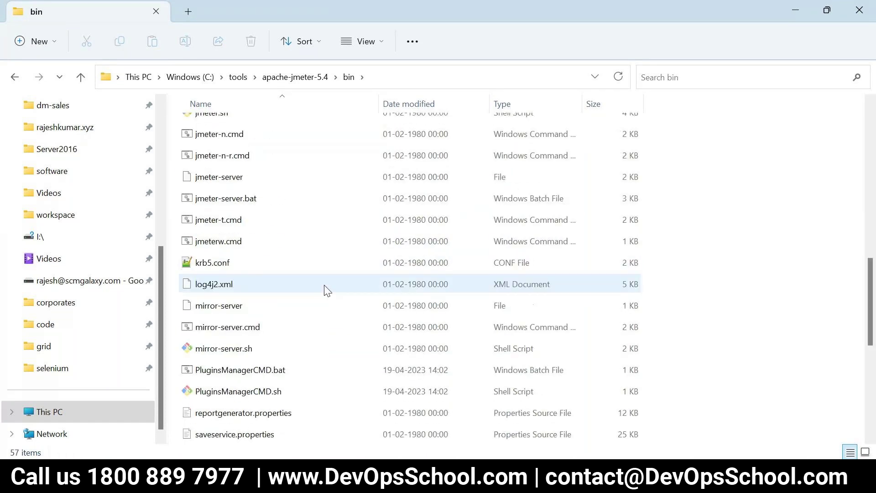
scroll(327, 289, up, 4)
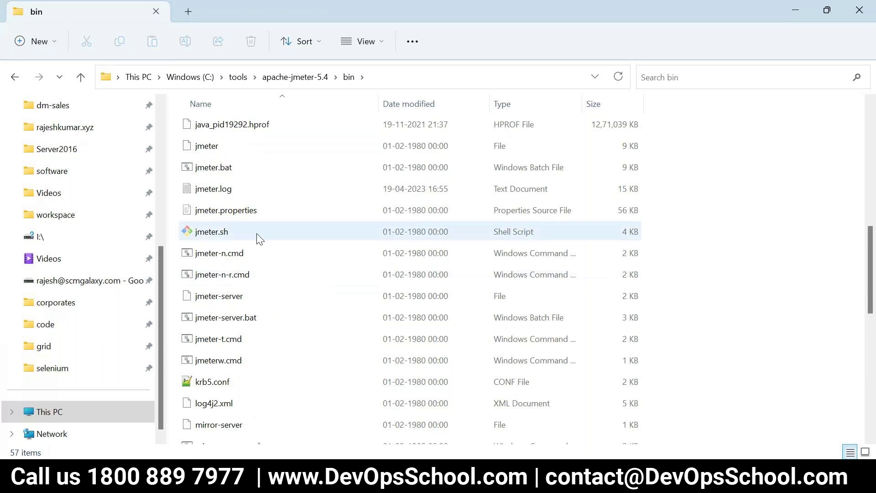
click(214, 170)
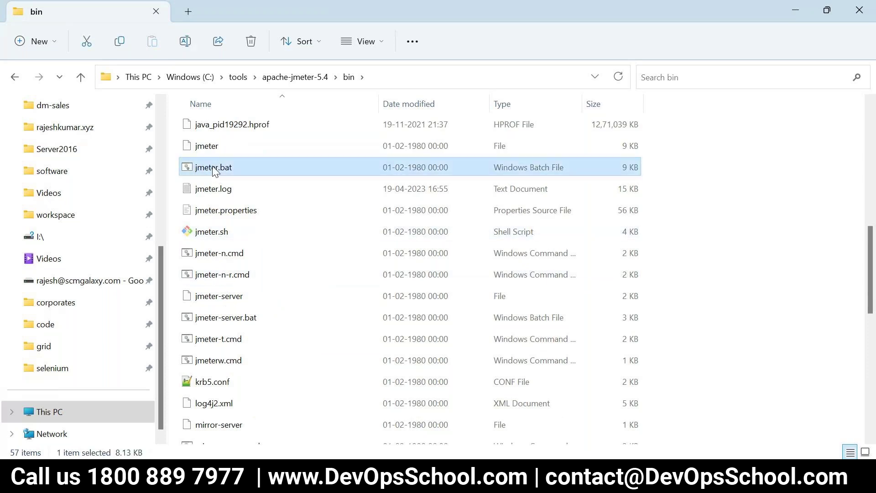
click(222, 234)
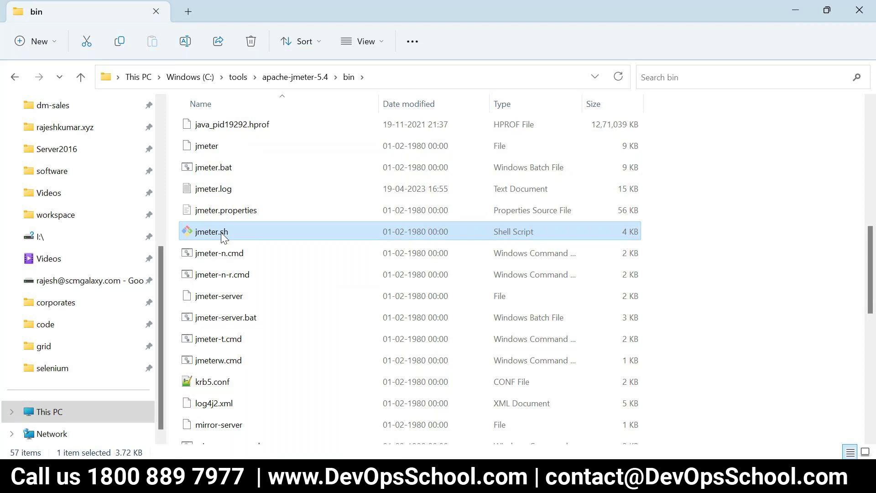
Switch to the introducing-jmeter presentation in PowerPoint and display slide 16 on running JMeter in Non-GUI Mode.
click(538, 481)
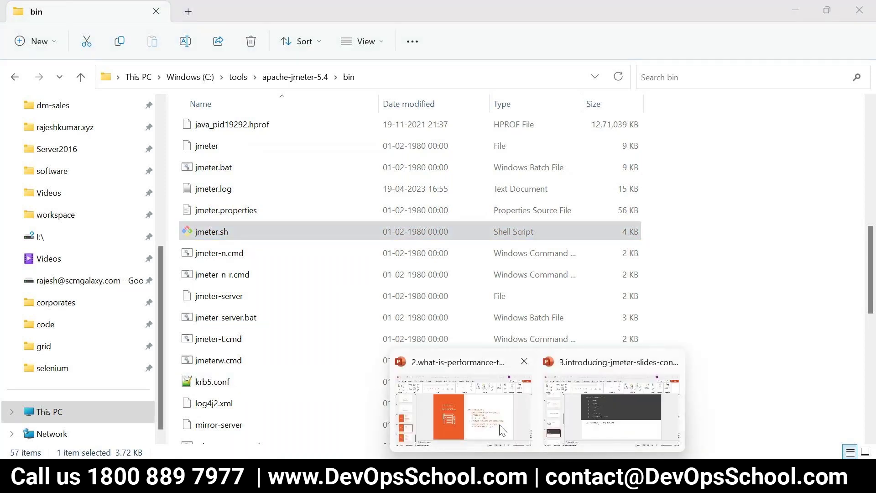
click(760, 270)
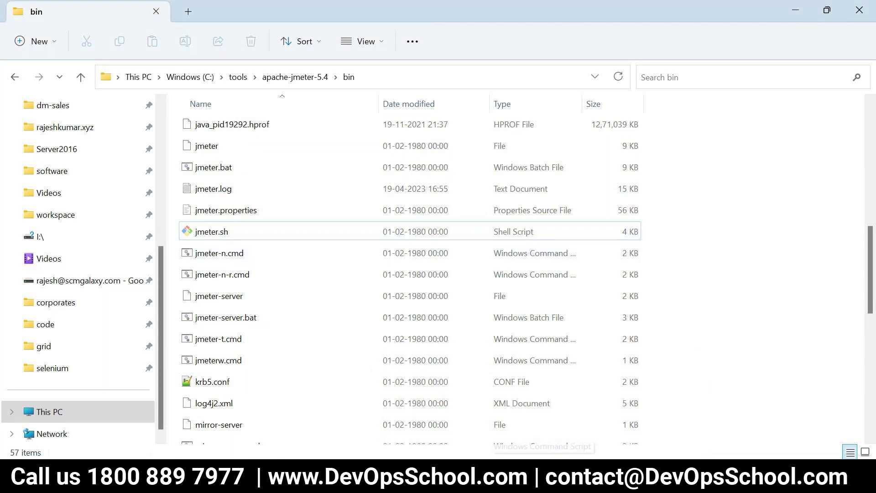
click(538, 481)
click(582, 417)
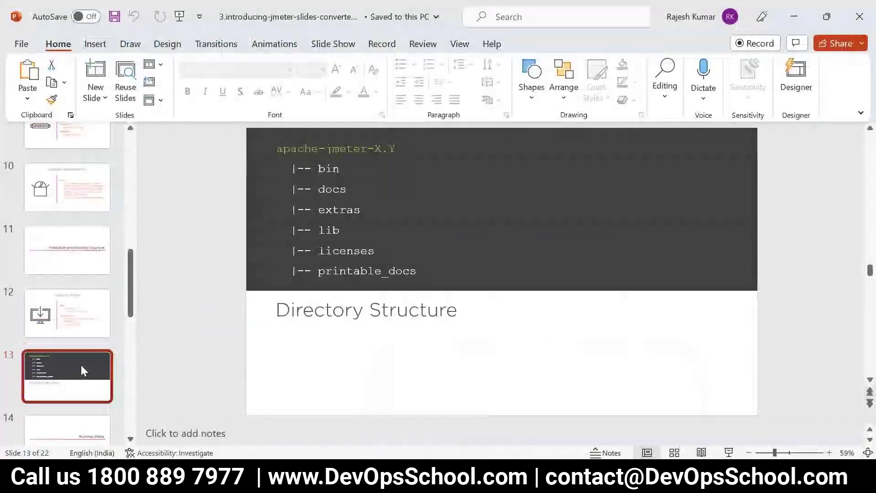
scroll(80, 365, down, 3)
click(61, 314)
scroll(64, 319, down, 2)
click(69, 292)
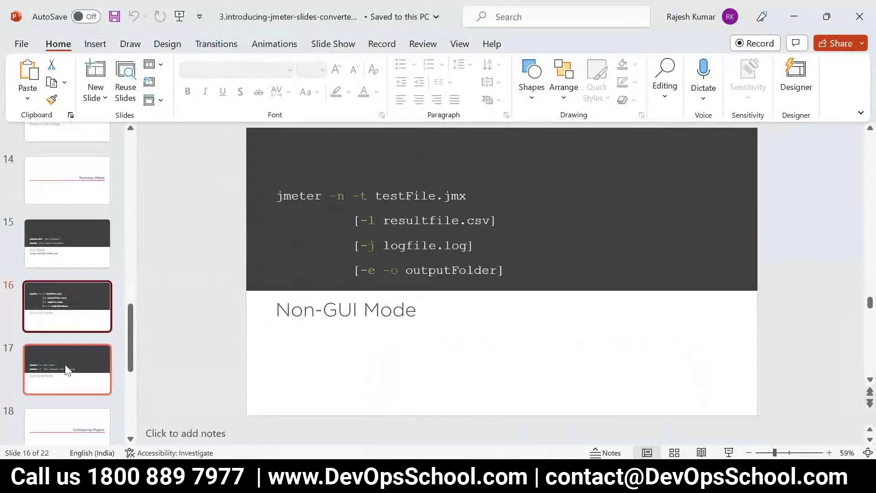
Go through slides 17 and 18 of the presentation and display the JMeter Plugins slide.
click(69, 365)
scroll(69, 367, down, 2)
click(69, 368)
click(75, 331)
click(75, 372)
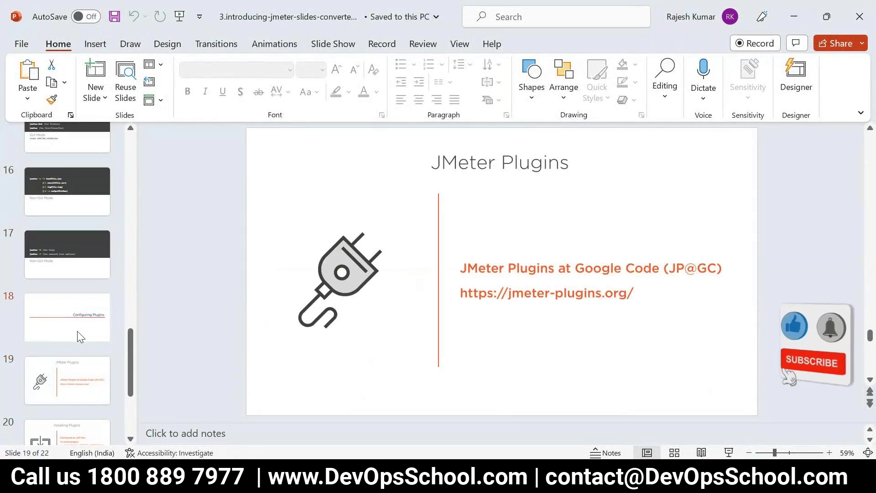
click(78, 330)
click(56, 385)
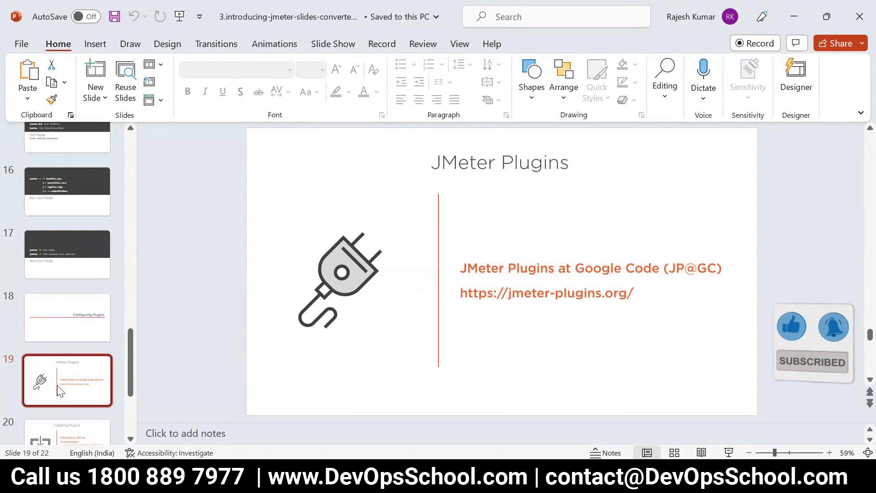
click(729, 452)
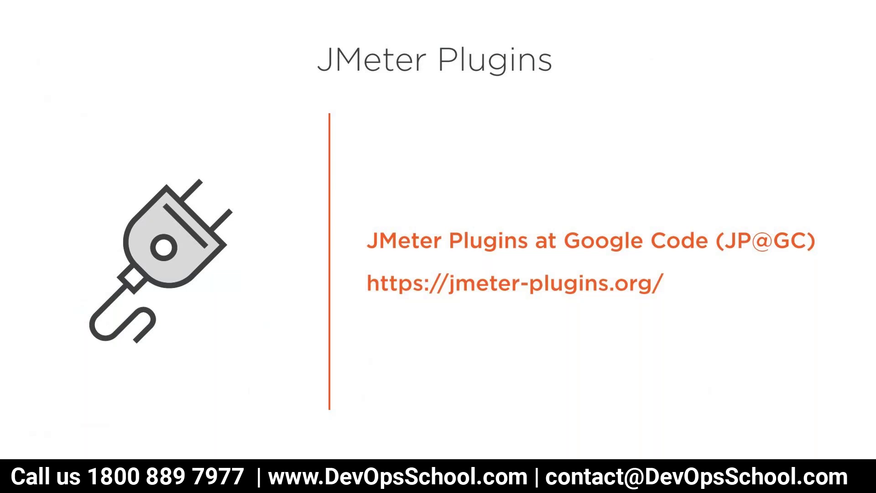
key(Escape)
click(558, 293)
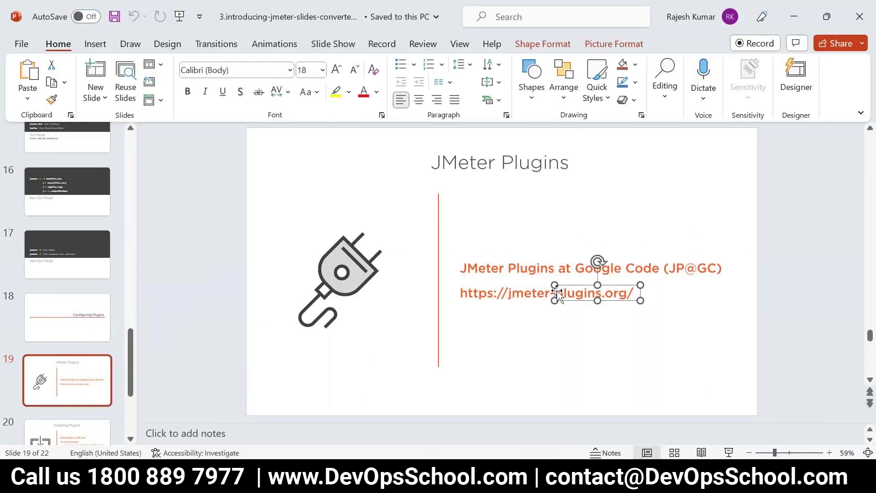
click(280, 382)
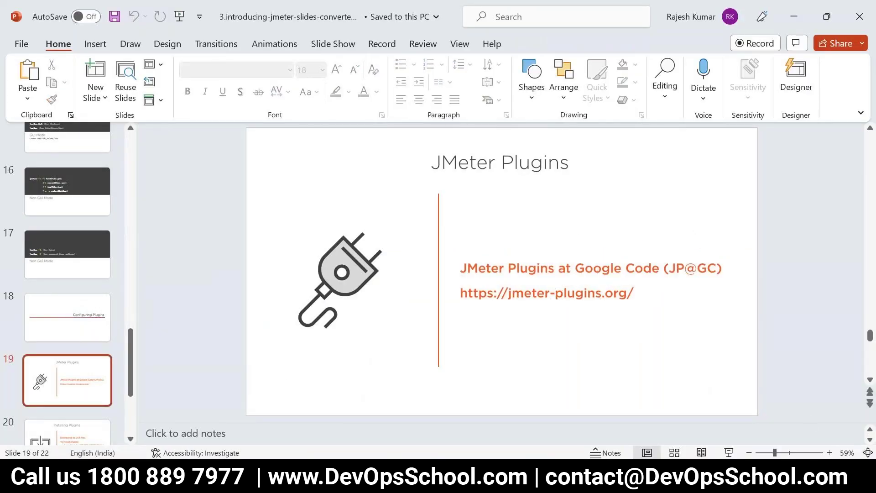
Switch to Chrome, search Google for "jmeter plugin manager" in a new tab and open the JMeter Plugins Manager page.
key(alt+Tab)
click(707, 11)
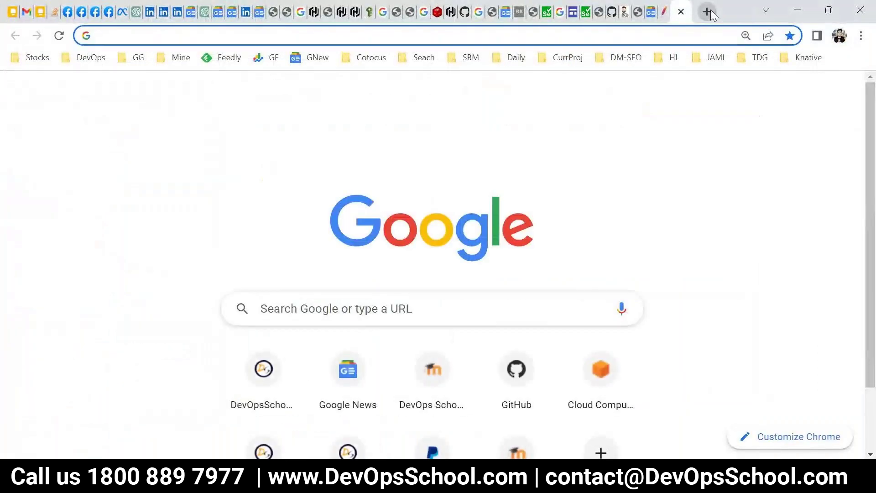
text(jmet)
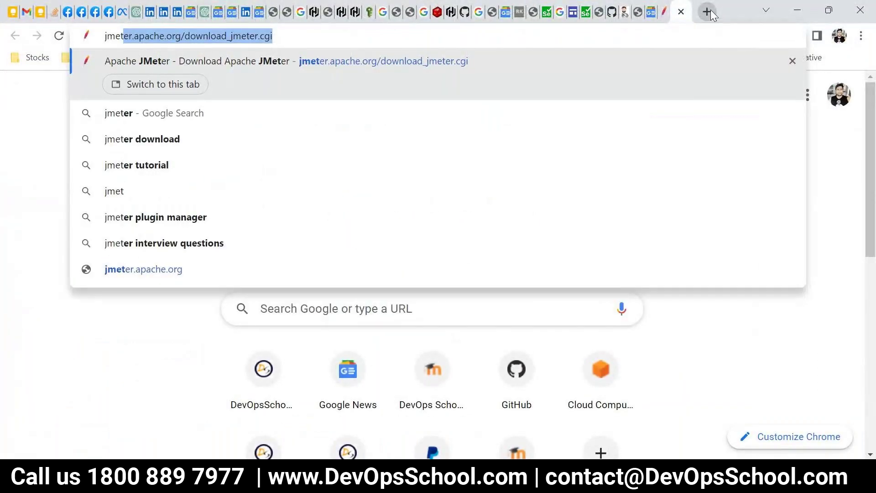
key(End)
key(BackSpace)
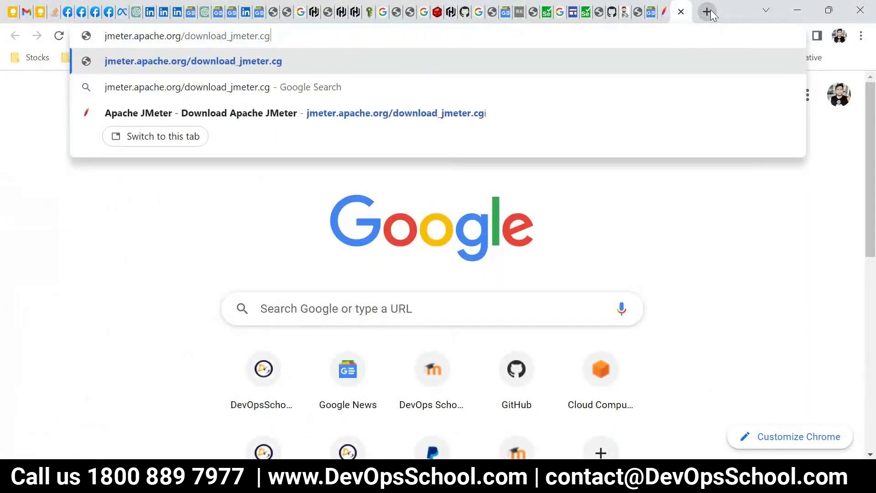
key(BackSpace)
key(BackSpace)
key(BackSpace)
key(BackSpace)
key(BackSpace)
key(BackSpace)
key(BackSpace)
key(BackSpace)
key(BackSpace)
key(BackSpace)
key(BackSpace)
key(BackSpace)
key(BackSpace)
key(BackSpace)
key(BackSpace)
key(BackSpace)
key(BackSpace)
key(BackSpace)
key(BackSpace)
key(BackSpace)
text(plus)
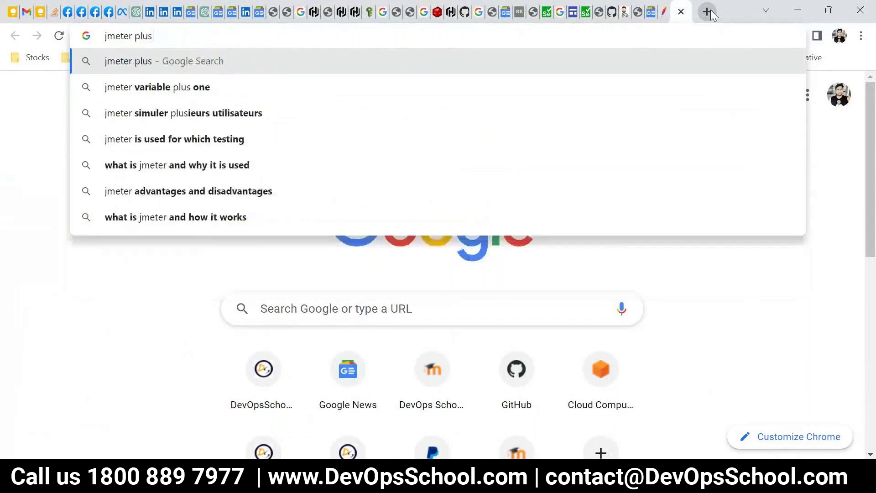
key(BackSpace)
text(gin)
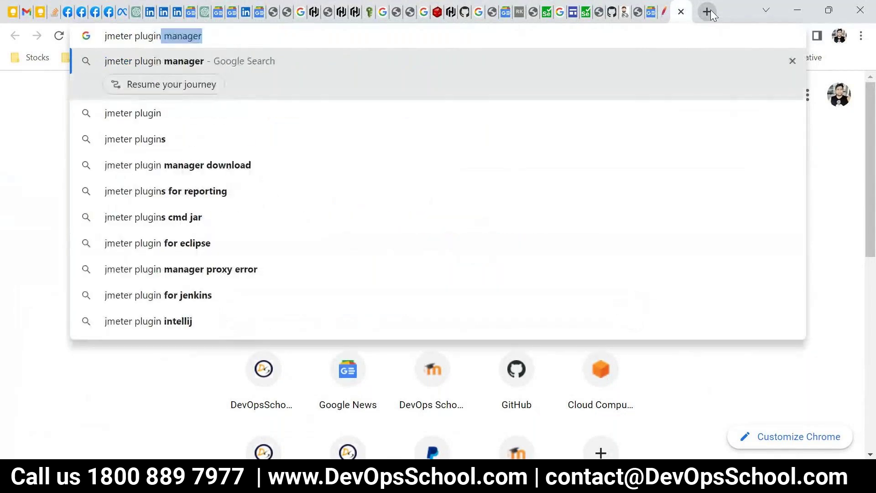
key(Return)
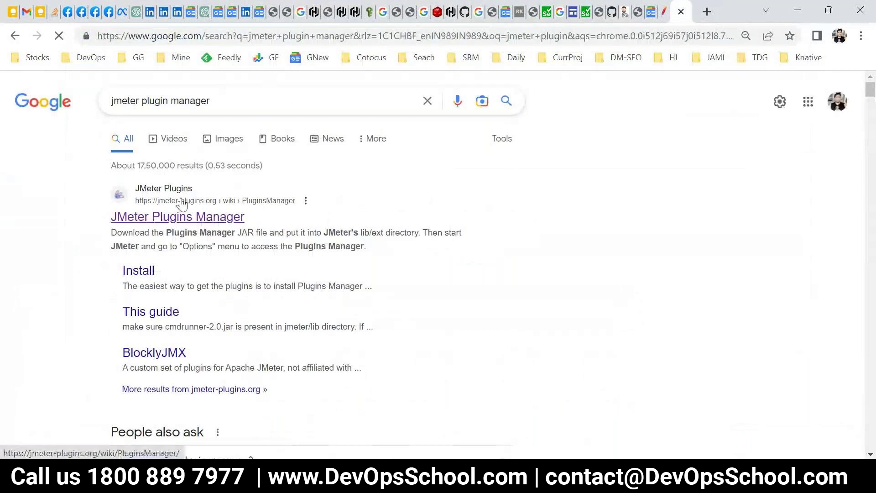
click(184, 217)
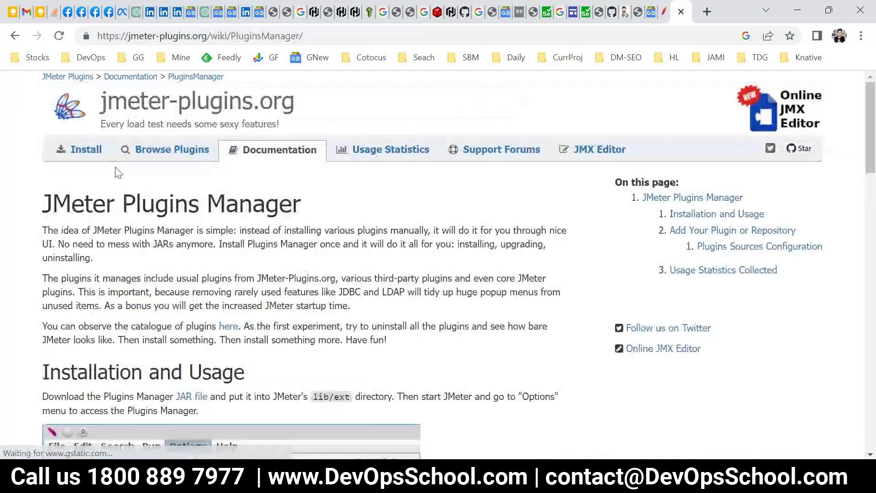
Browse the plugin catalogue on jmeter-plugins.org and highlight the Plugins Manager mention in its introduction.
click(78, 151)
click(157, 159)
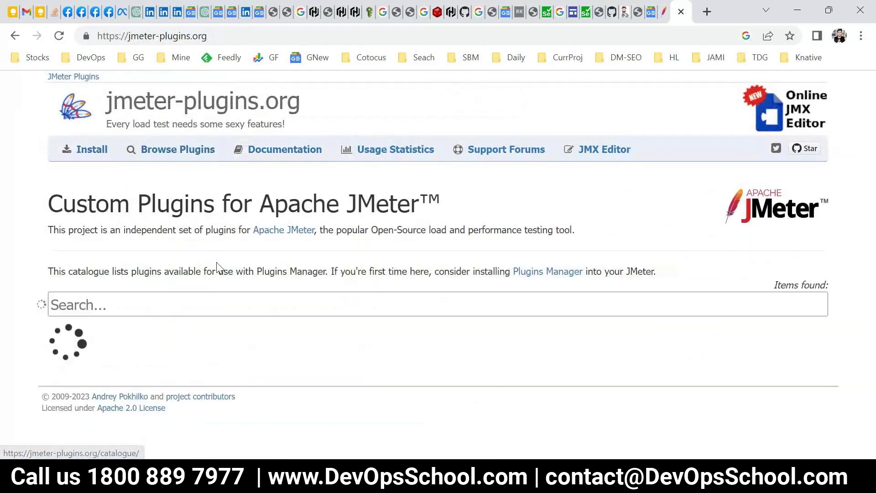
scroll(237, 315, down, 8)
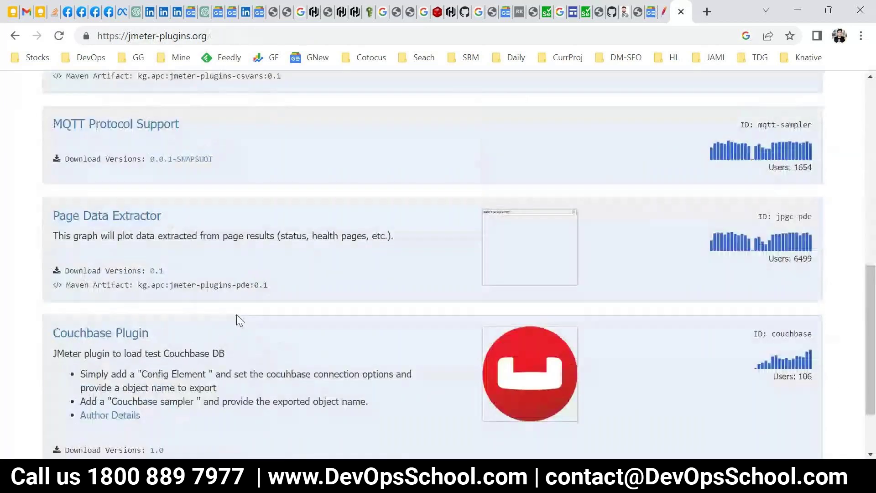
scroll(236, 315, up, 5)
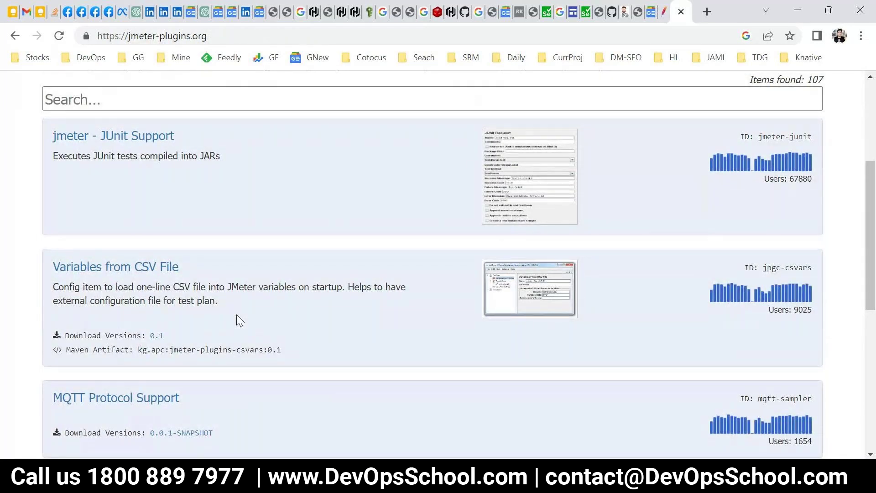
scroll(237, 316, up, 4)
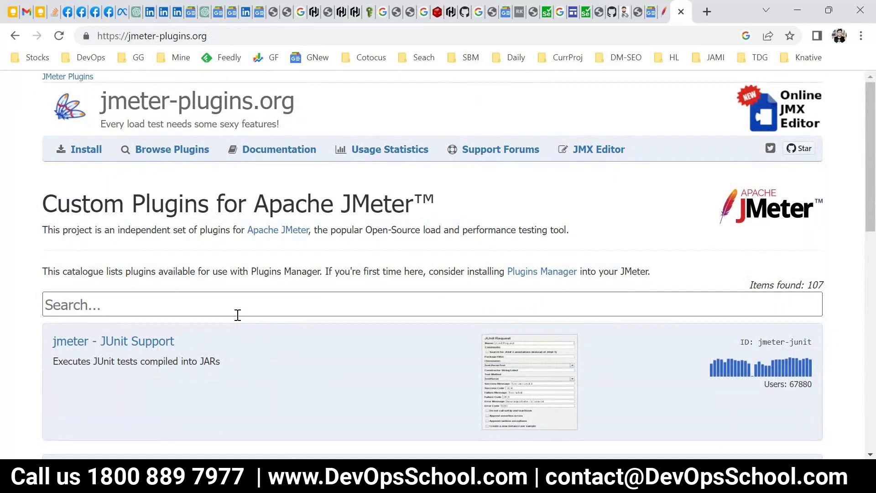
drag(582, 272, 500, 266)
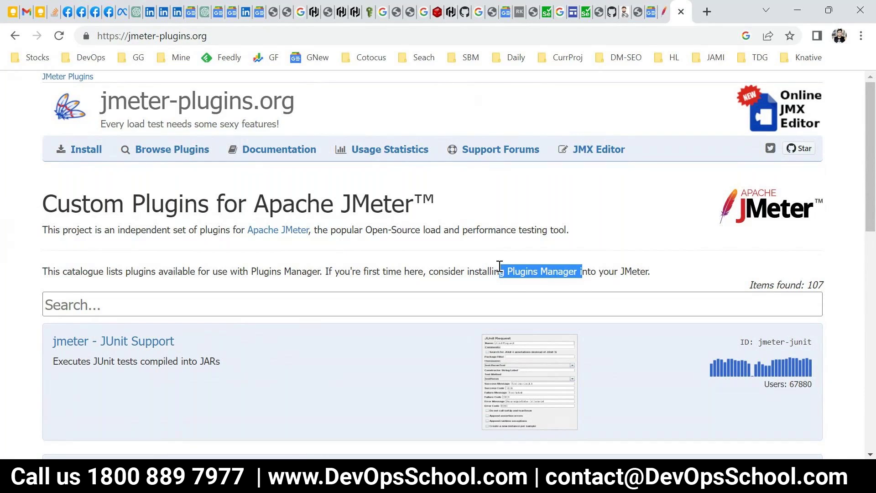
click(288, 247)
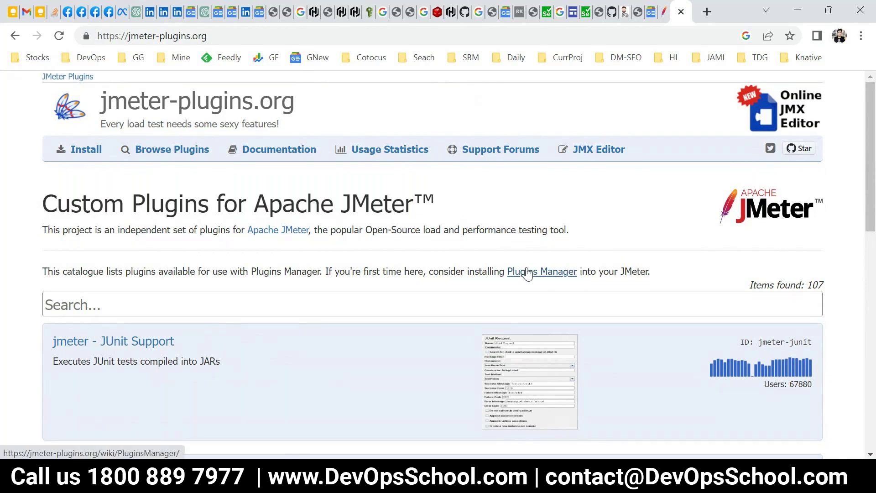
Switch to File Explorer, open apache-jmeter-5.4's lib\ext folder and point out jmeter-plugins-manager-1.6.jar among the plugin JARs.
key(alt+Tab)
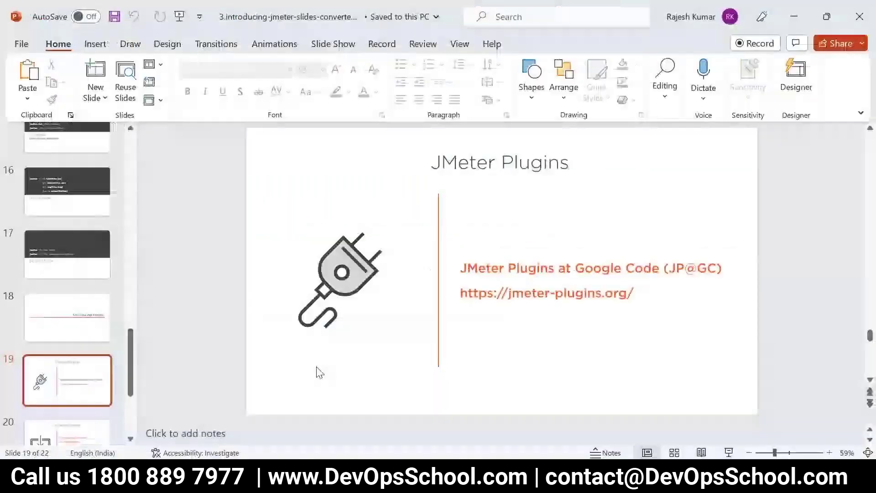
mouse_move(300, 443)
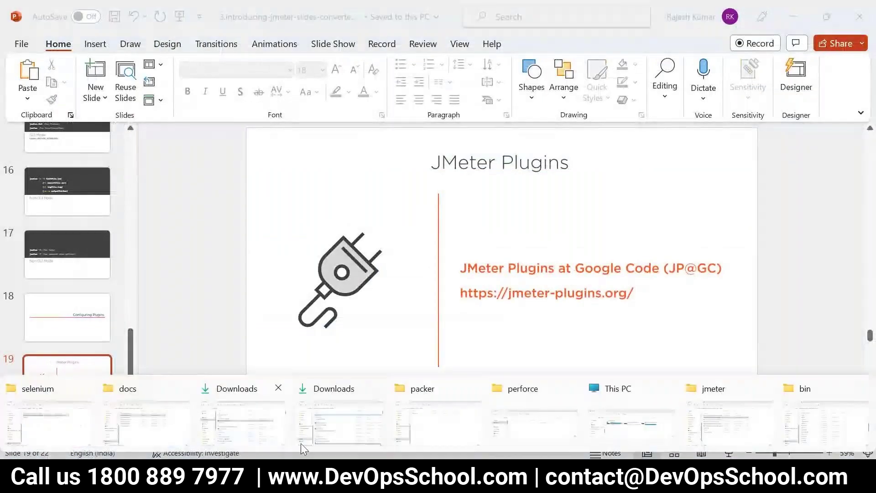
click(851, 442)
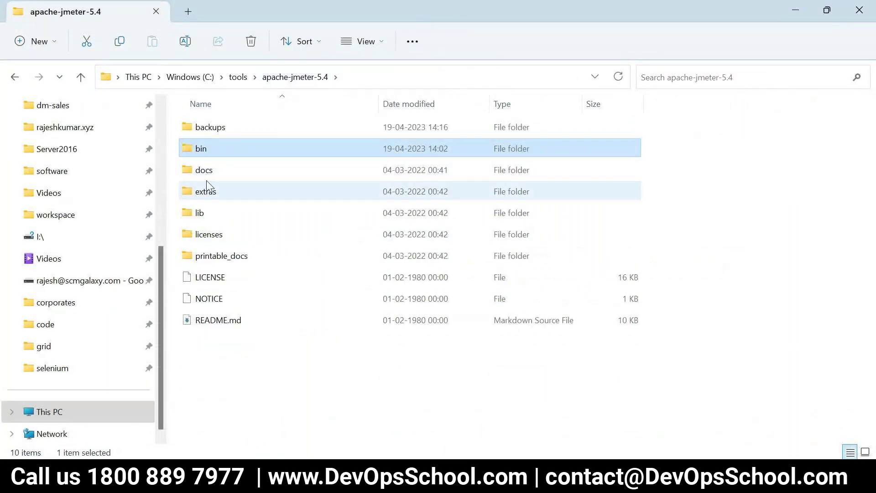
click(211, 131)
double_click(210, 132)
scroll(316, 336, down, 3)
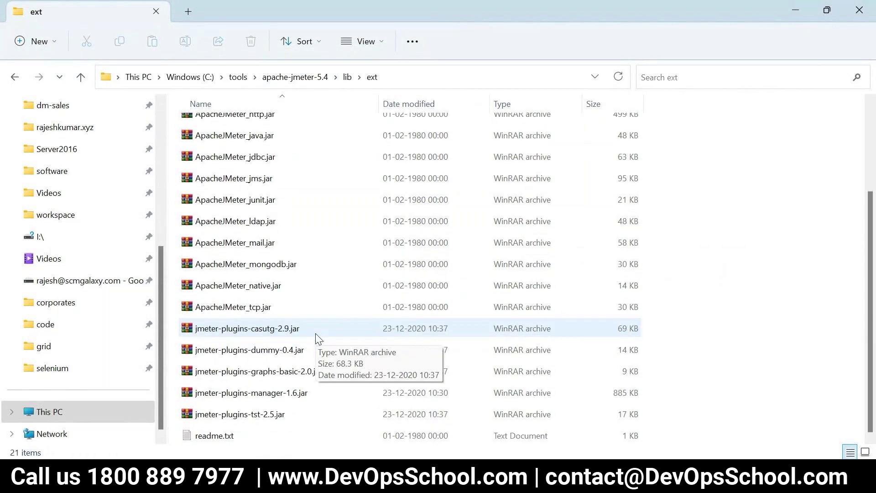
click(244, 269)
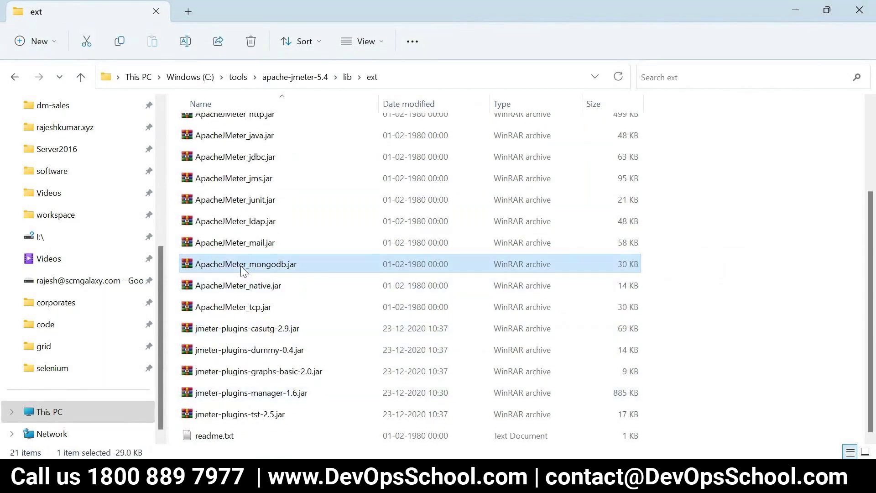
scroll(248, 274, up, 2)
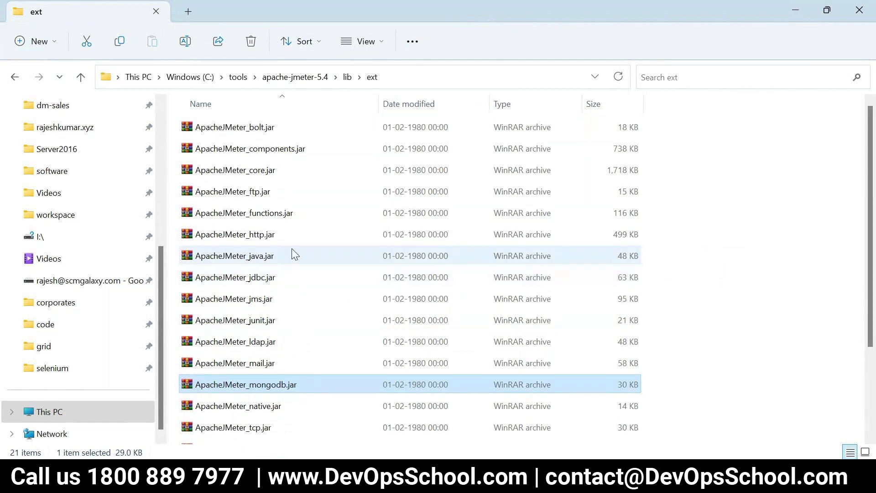
scroll(293, 251, down, 2)
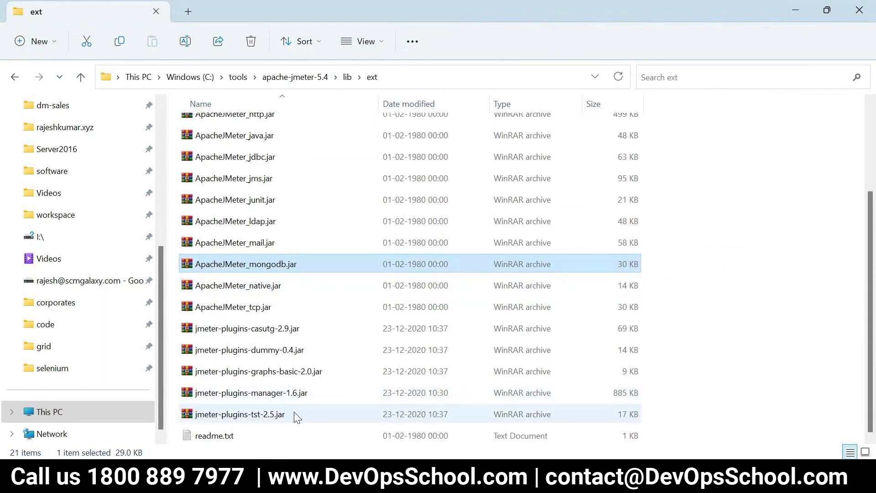
click(250, 392)
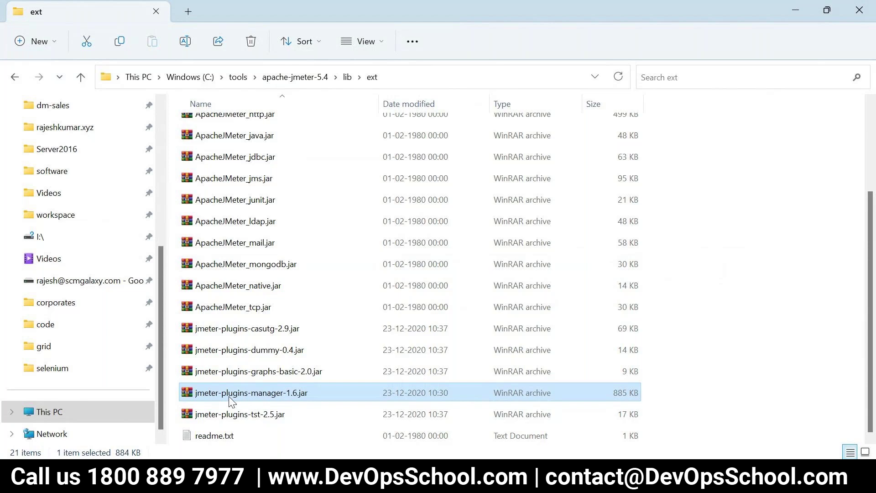
Go to JMeter's bin folder and run jmeter.bat from a Command Prompt to start JMeter.
key(alt+Left)
scroll(225, 338, down, 1)
click(228, 370)
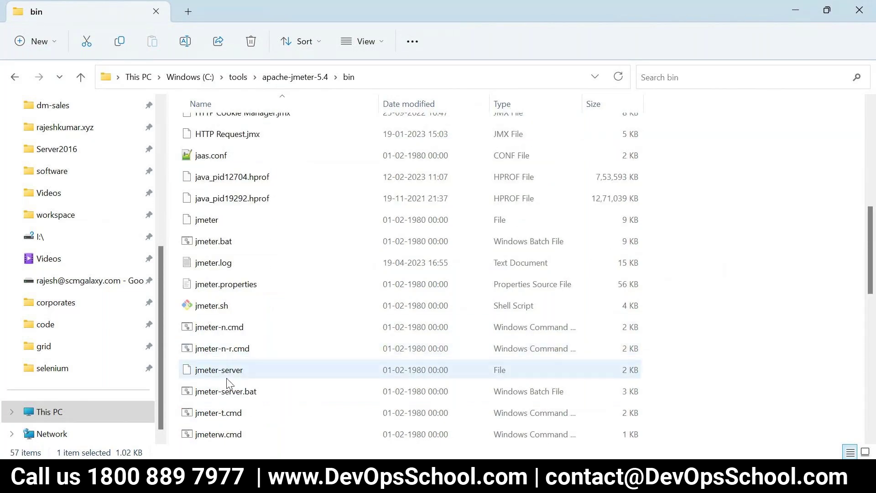
click(227, 396)
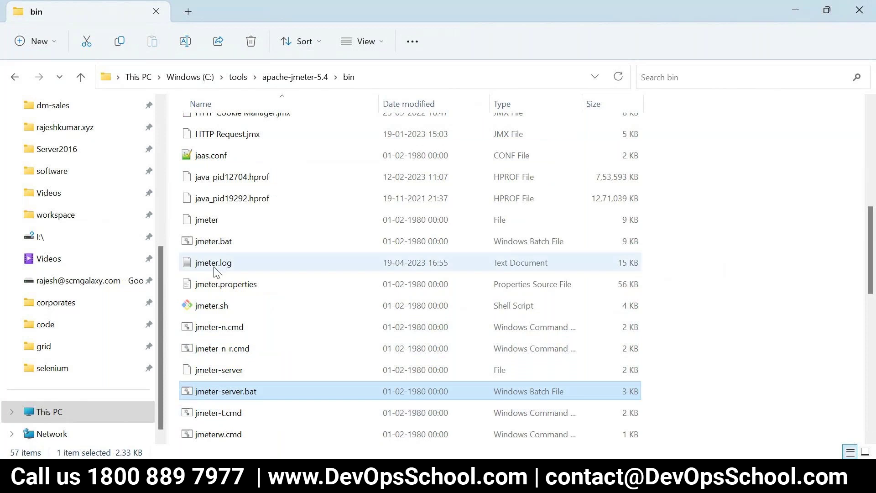
double_click(233, 242)
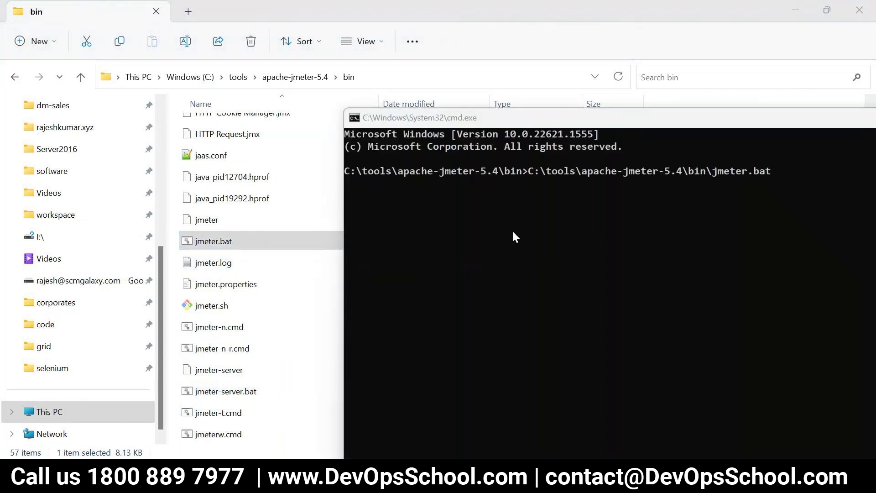
click(532, 169)
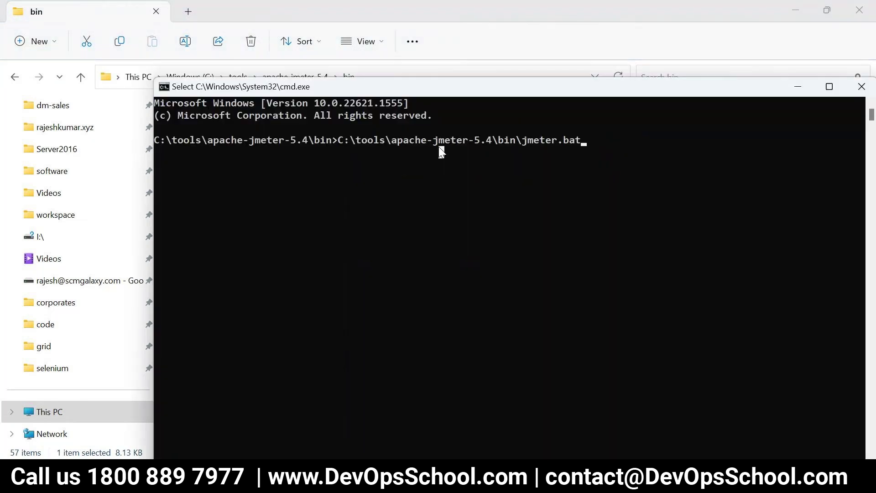
key(Escape)
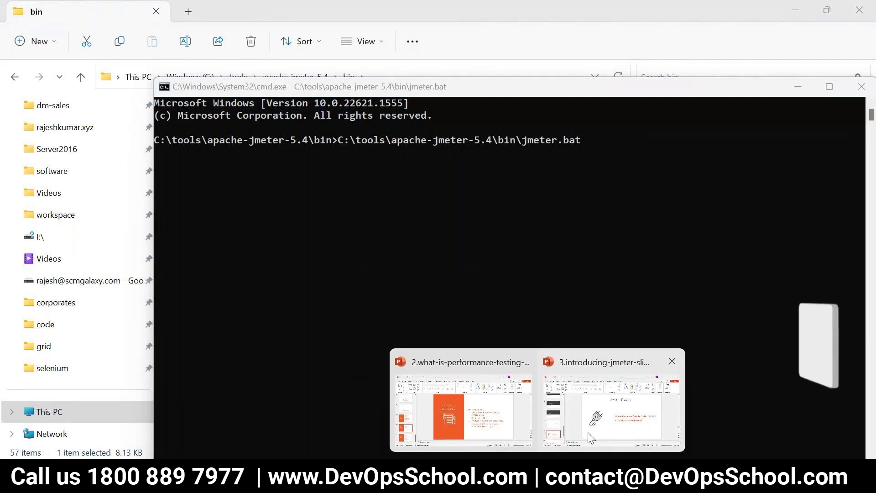
Switch back to the introducing-jmeter presentation in PowerPoint and go through slide 20 to the Plugins To Install slide.
click(597, 447)
scroll(64, 405, down, 3)
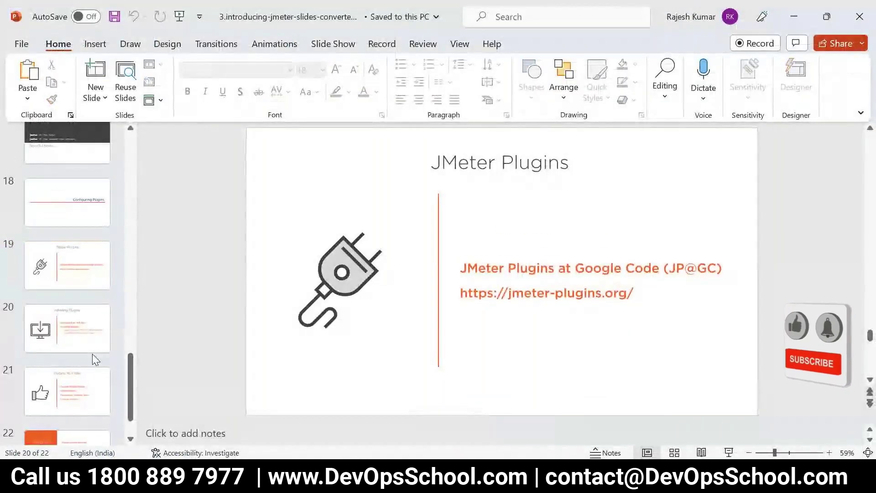
click(92, 355)
click(86, 396)
scroll(86, 396, down, 2)
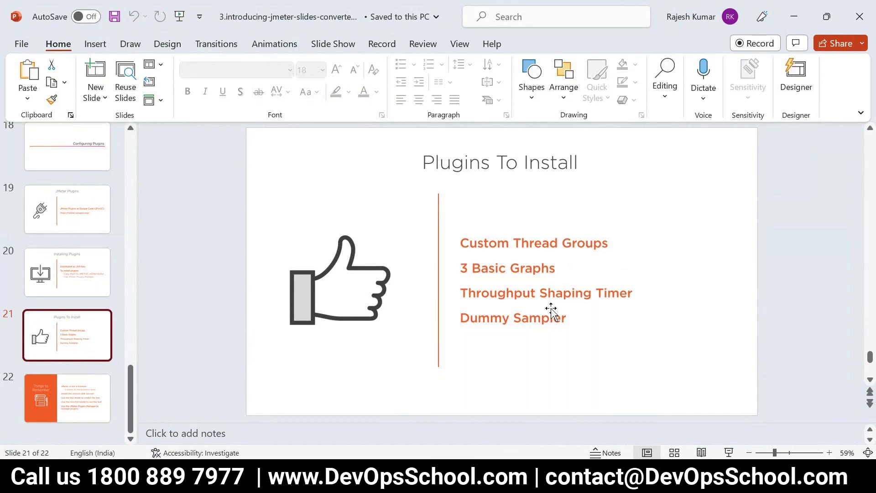
Switch to the JMeter window, open the Plugins Manager and view its installed plugins, available plugins and upgrades.
click(561, 483)
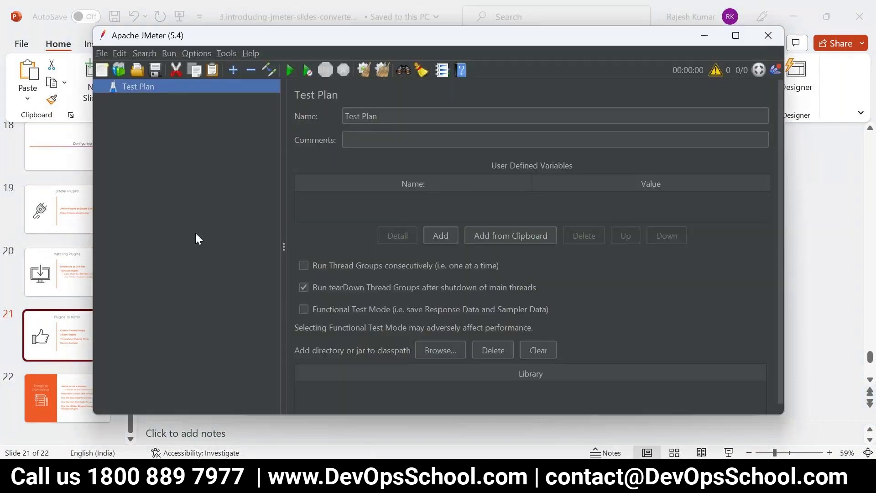
click(195, 54)
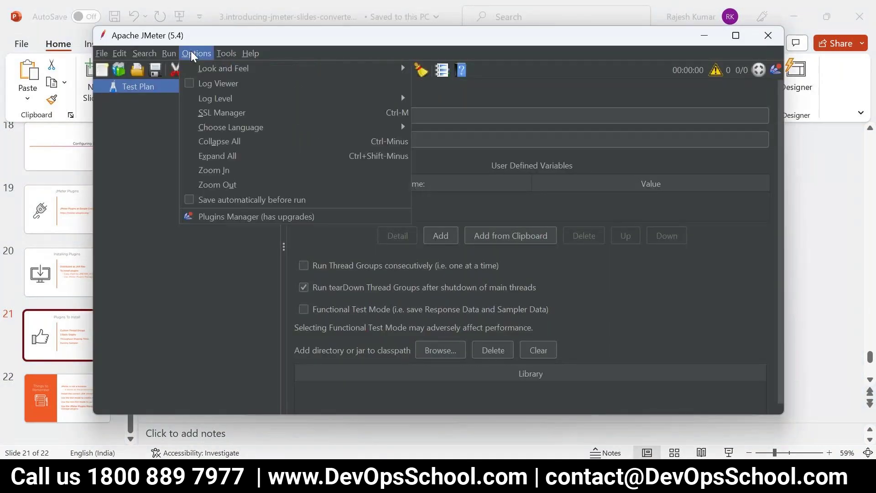
click(227, 222)
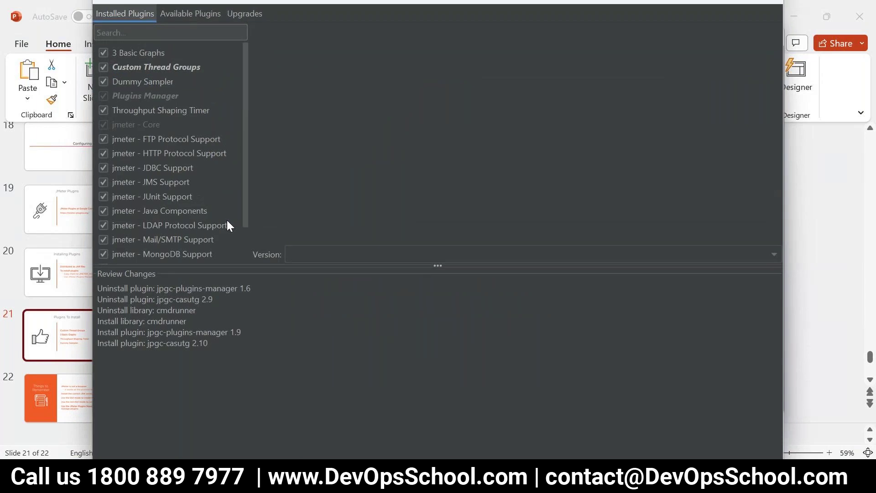
click(190, 15)
click(237, 15)
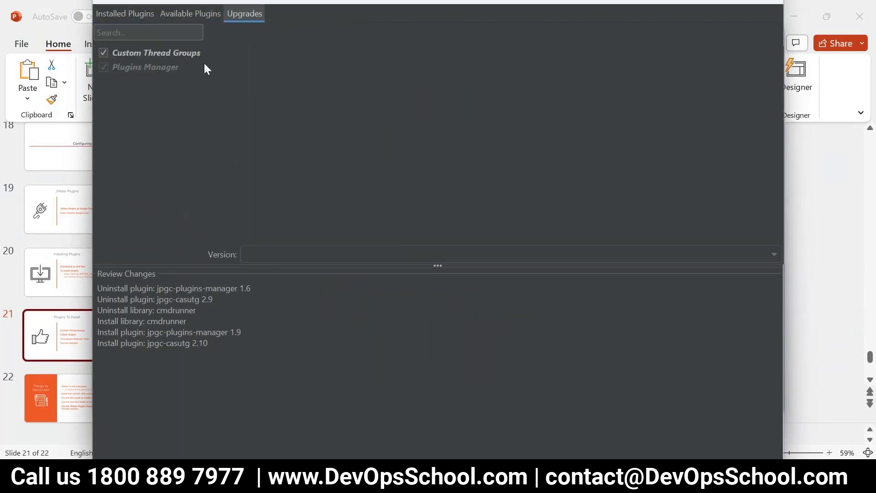
Compare the installed and available plugins in the JMeter Plugins Manager with the presentation's Plugins To Install slide.
click(114, 14)
click(176, 16)
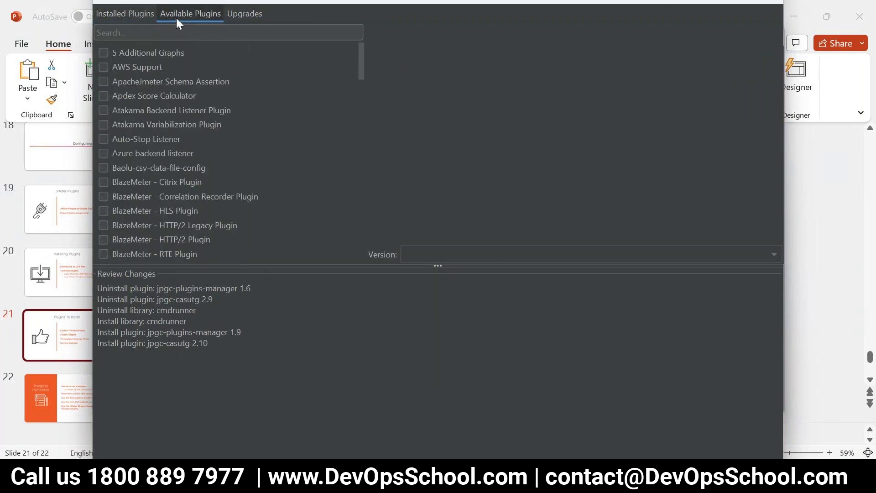
scroll(360, 66, down, 1)
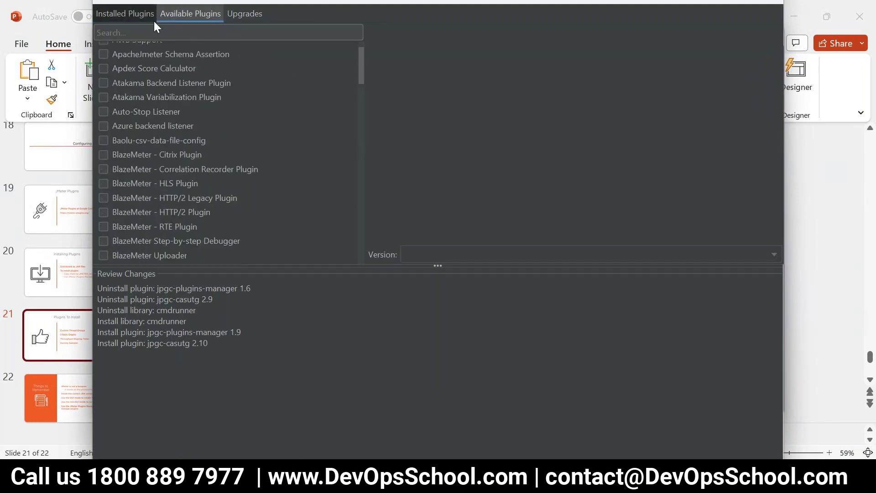
click(150, 18)
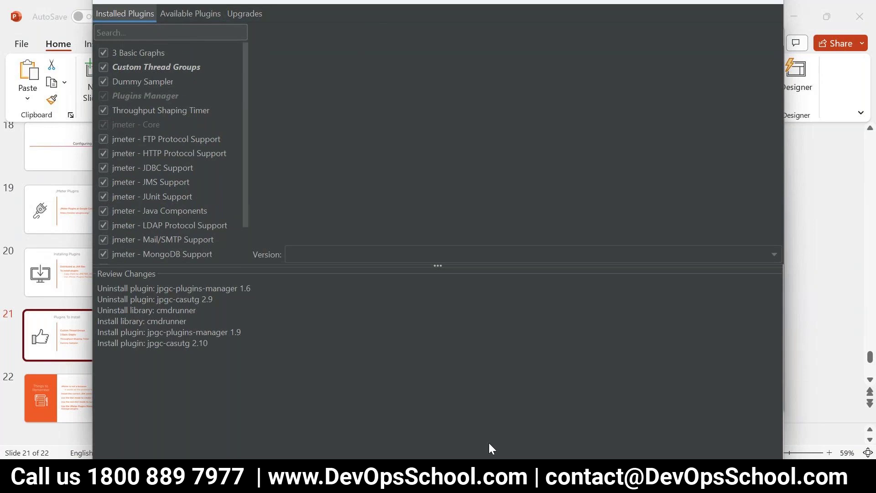
mouse_move(510, 451)
click(566, 428)
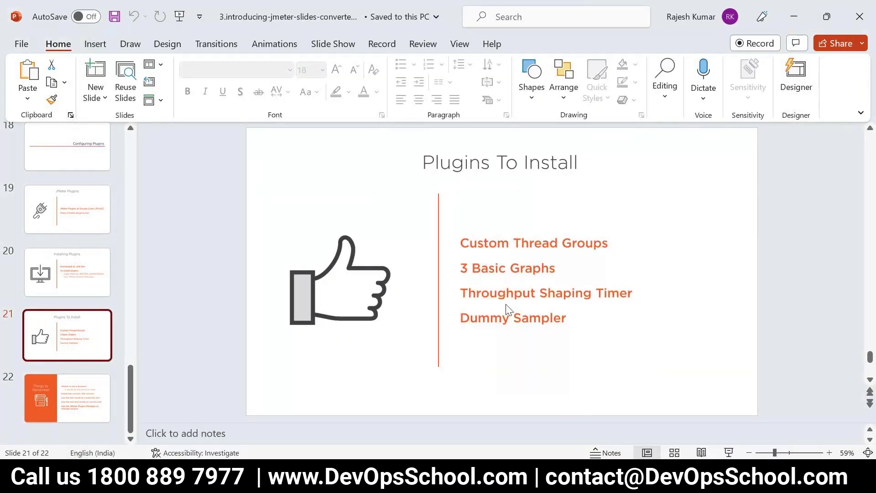
click(566, 406)
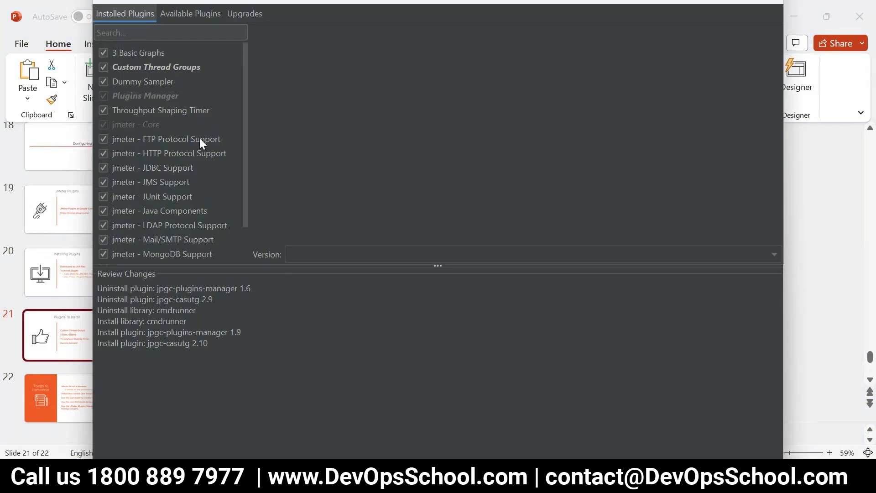
scroll(128, 125, down, 3)
scroll(157, 211, up, 3)
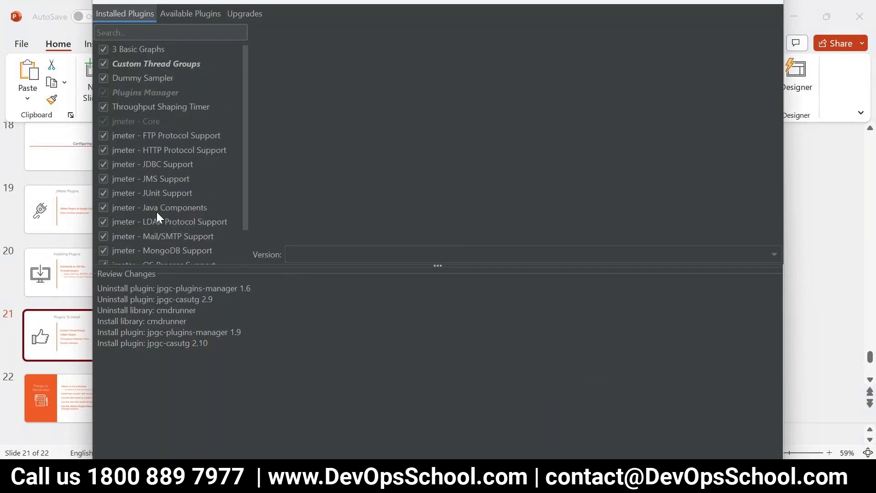
Mark the available ApacheJmeter Schema Assertion plugin, version 1.1.0, for installation, and return to the installed plugins list.
click(170, 16)
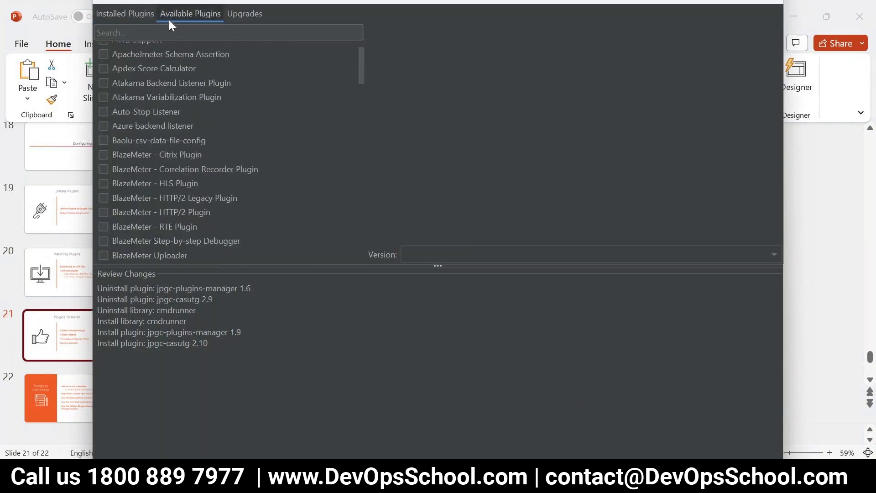
click(104, 54)
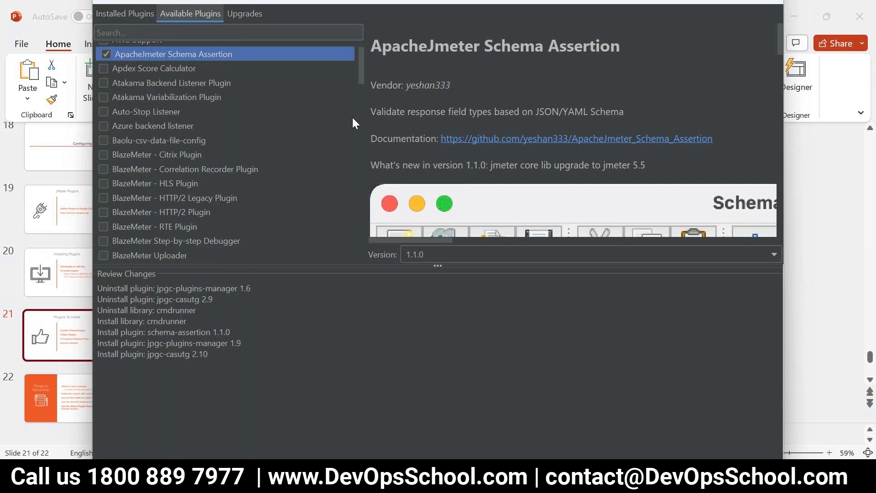
click(394, 23)
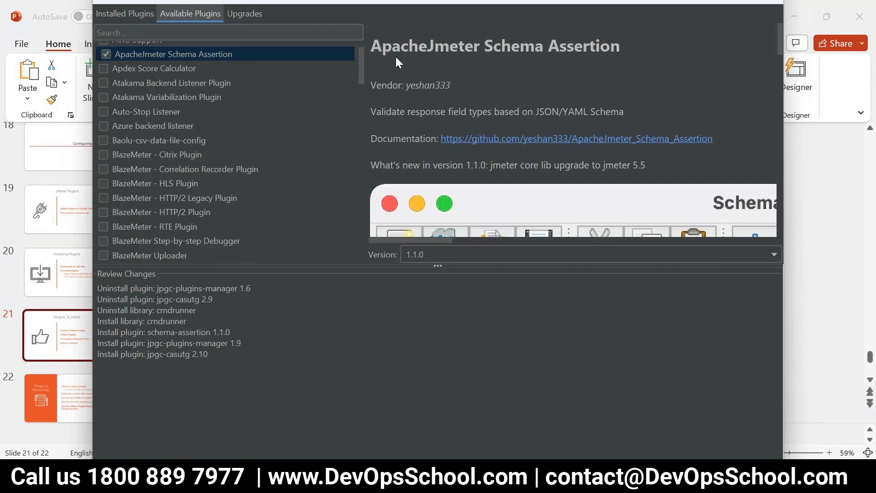
drag(417, 1, 397, 23)
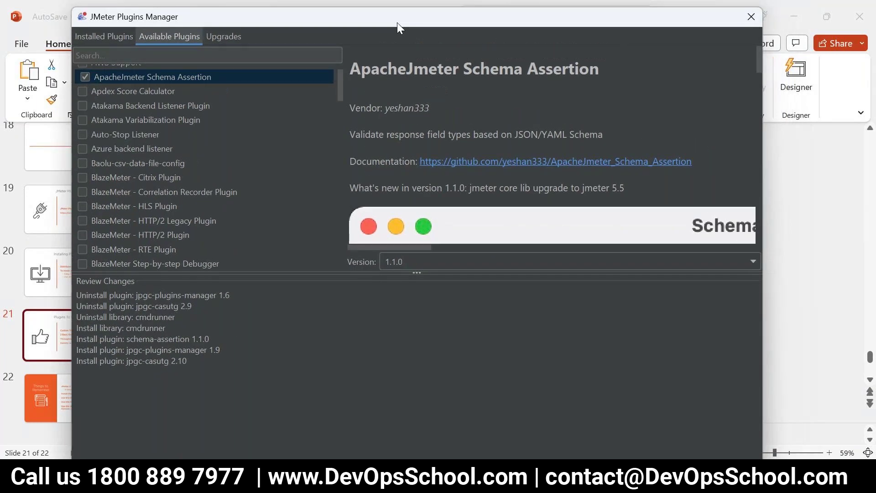
click(409, 13)
key(alt+Tab)
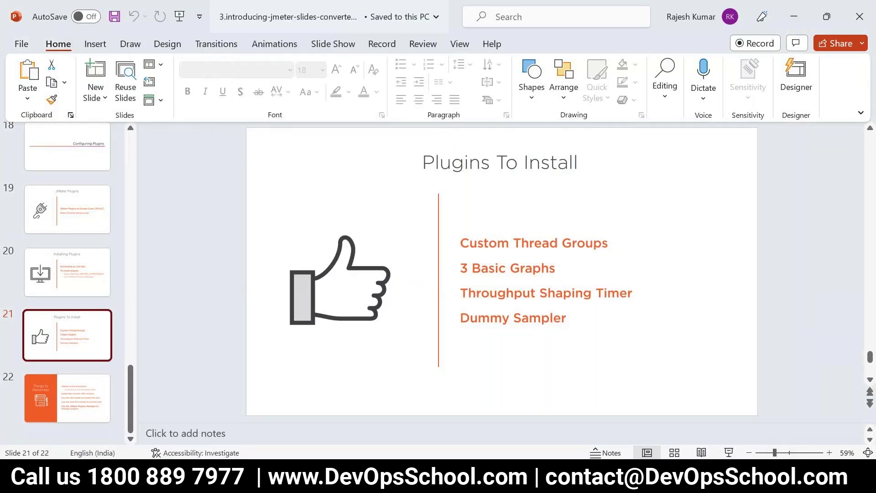
mouse_move(409, 19)
mouse_down()
mouse_move(410, 101)
mouse_move(416, 8)
mouse_up()
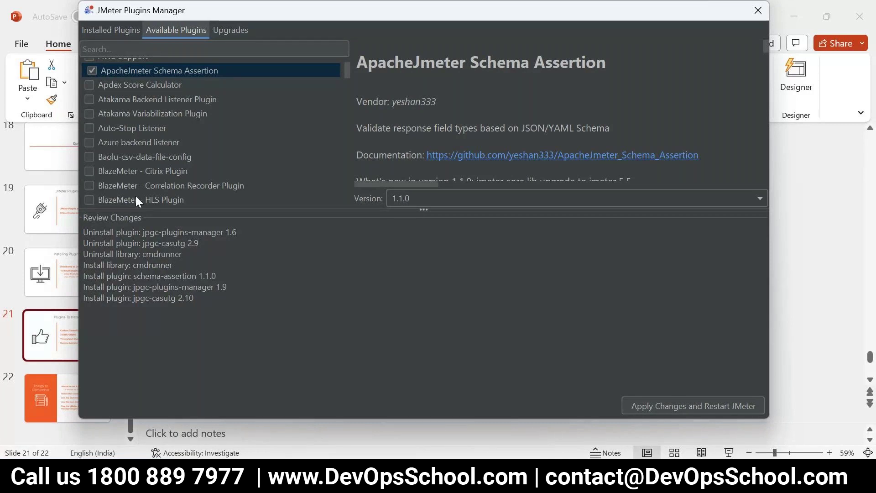
click(127, 27)
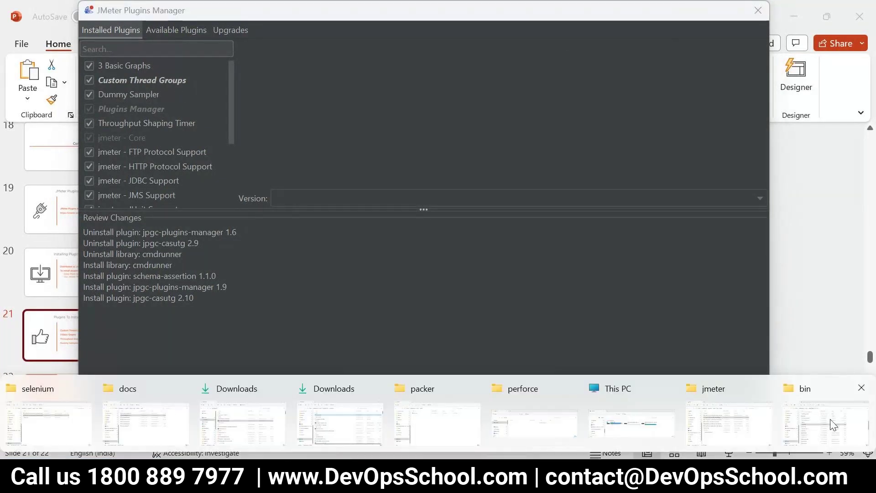
Switch to File Explorer, open apache-jmeter-5.4's lib\ext folder and select the JARs from jmeter-plugins-dummy-0.4.jar to jmeter-plugins-tst-2.5.jar.
click(794, 415)
click(295, 77)
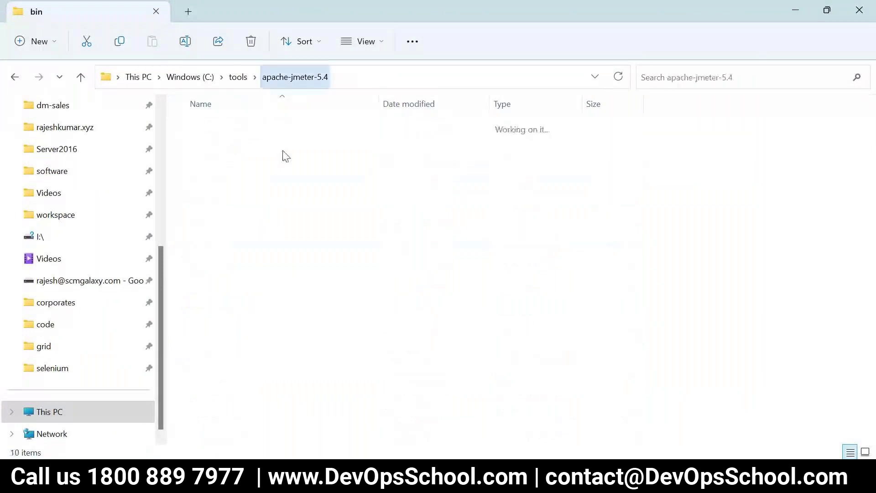
double_click(200, 211)
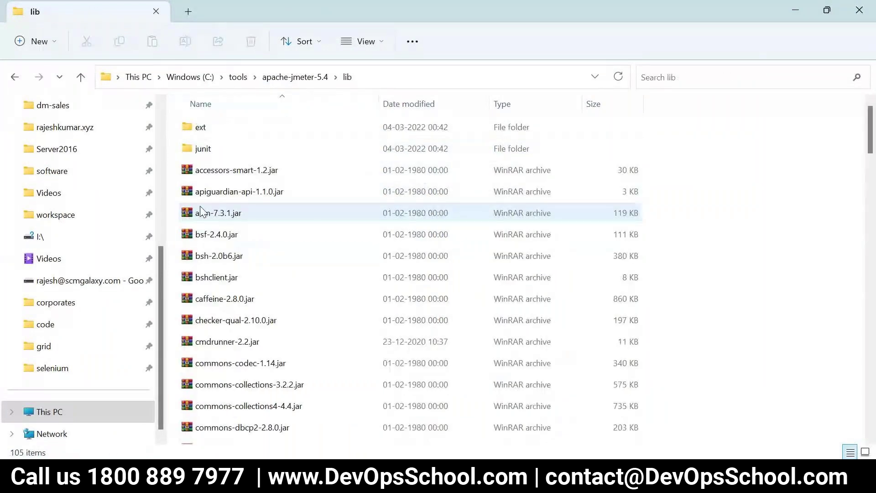
double_click(201, 128)
scroll(294, 407, down, 3)
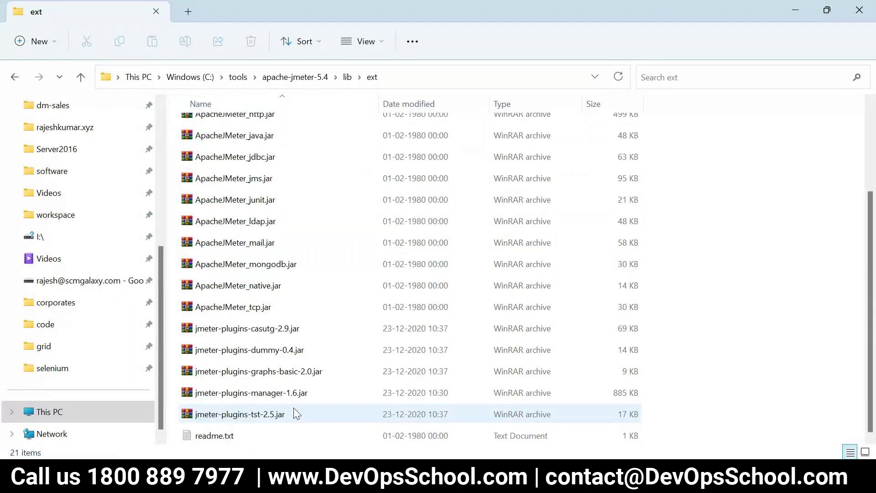
click(263, 356)
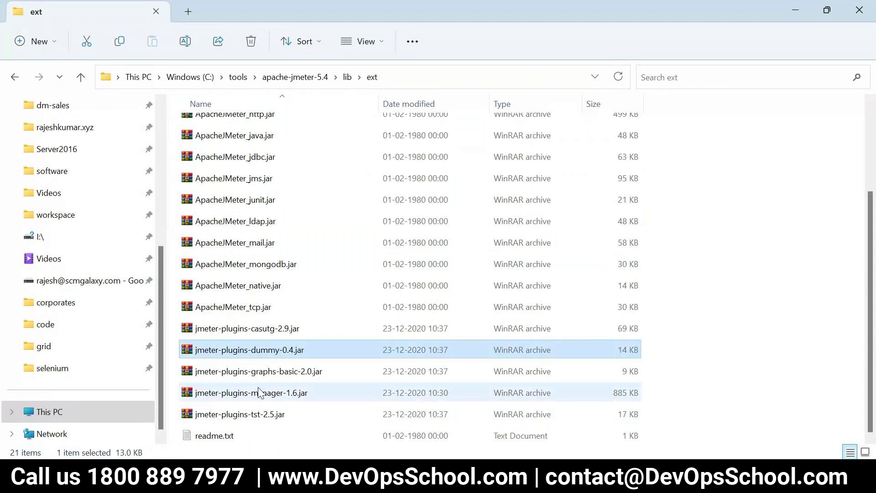
shift+click(252, 408)
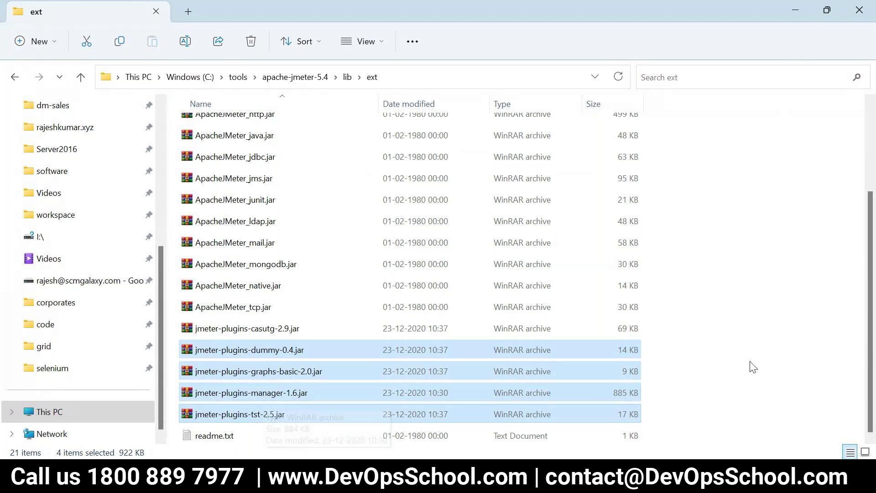
Switch back to the JMeter Plugins Manager and close it without applying the pending changes.
key(alt+Tab)
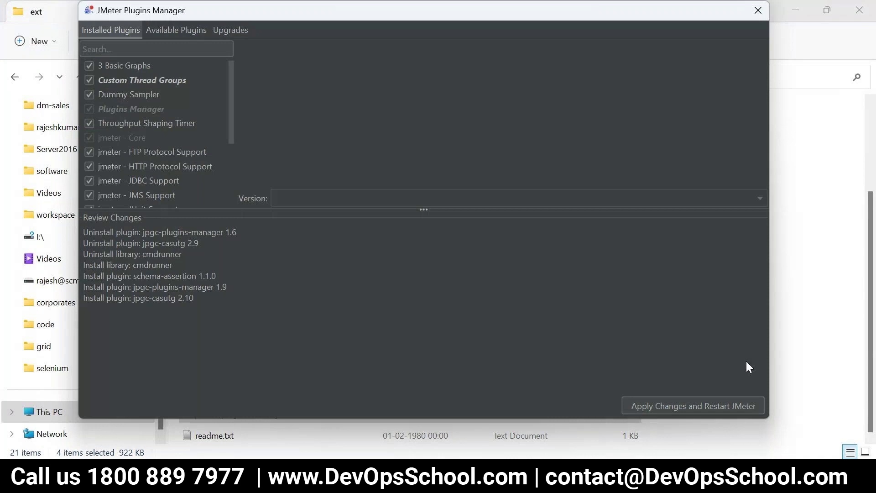
drag(647, 12, 659, 34)
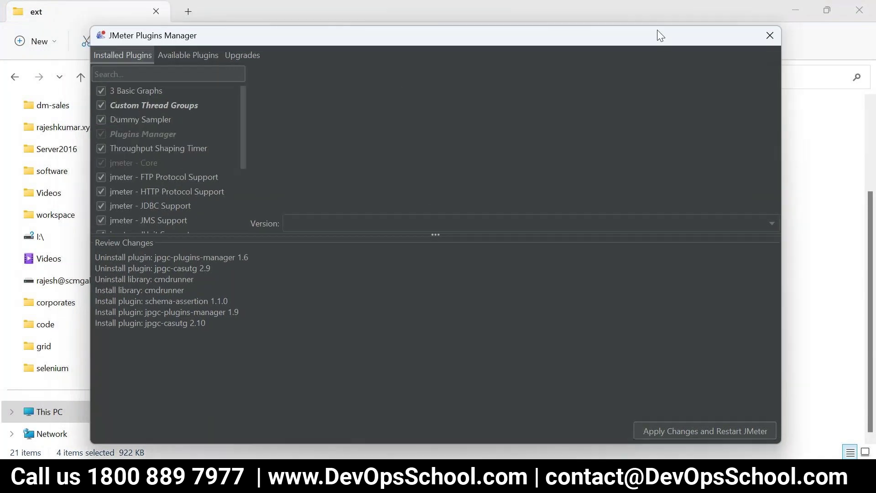
click(770, 36)
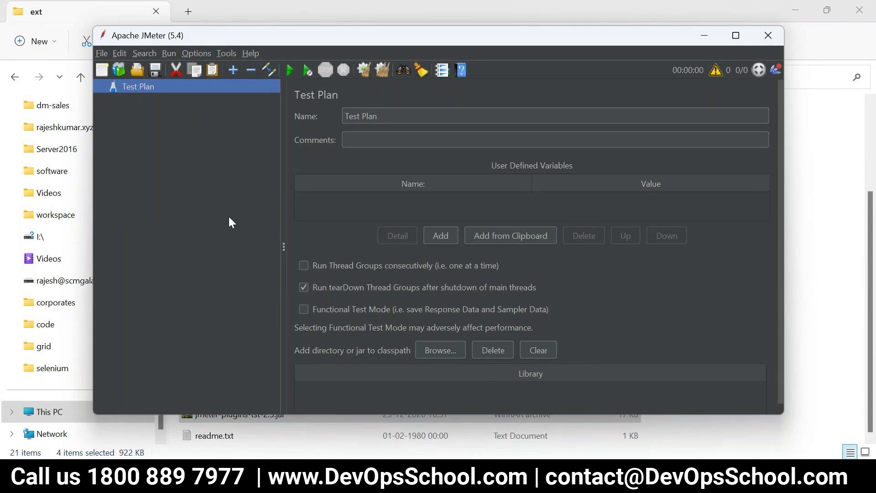
View the element types that can be added to the Test Plan, including threads, listeners, timers and assertions.
mouse_move(398, 45)
mouse_down()
mouse_move(435, 72)
mouse_move(406, 55)
mouse_up()
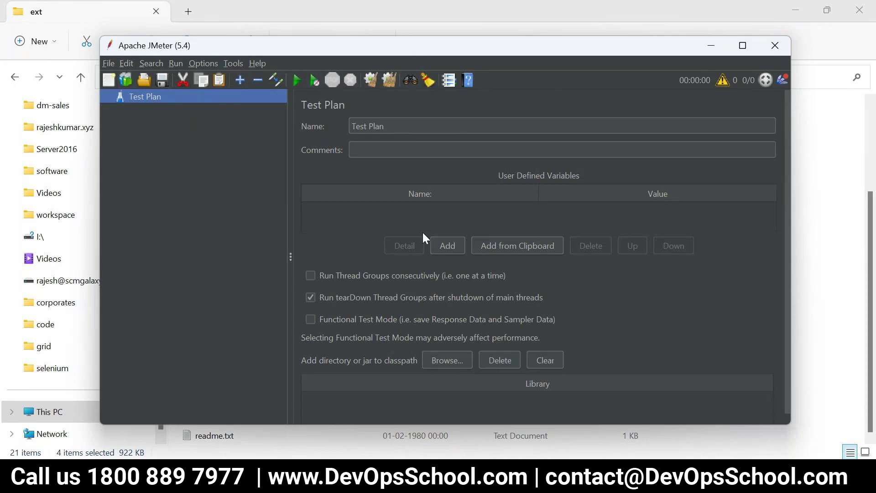
right_click(172, 100)
mouse_move(187, 106)
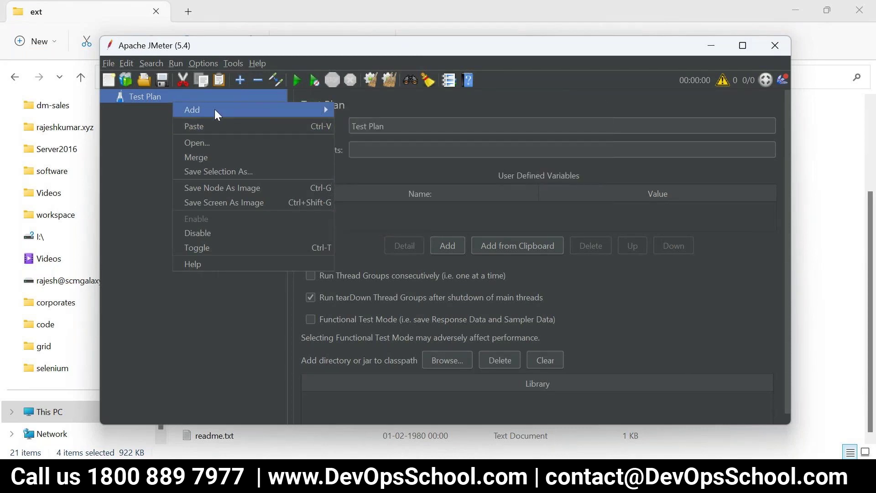
mouse_move(364, 113)
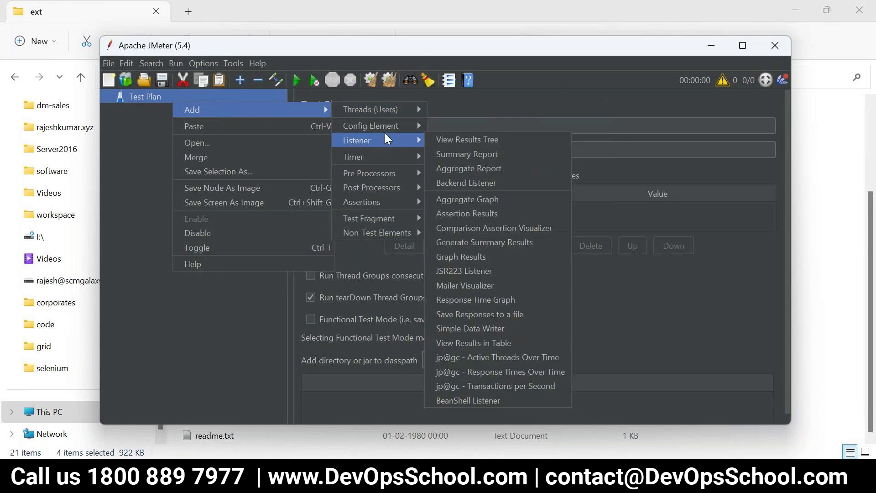
mouse_move(387, 155)
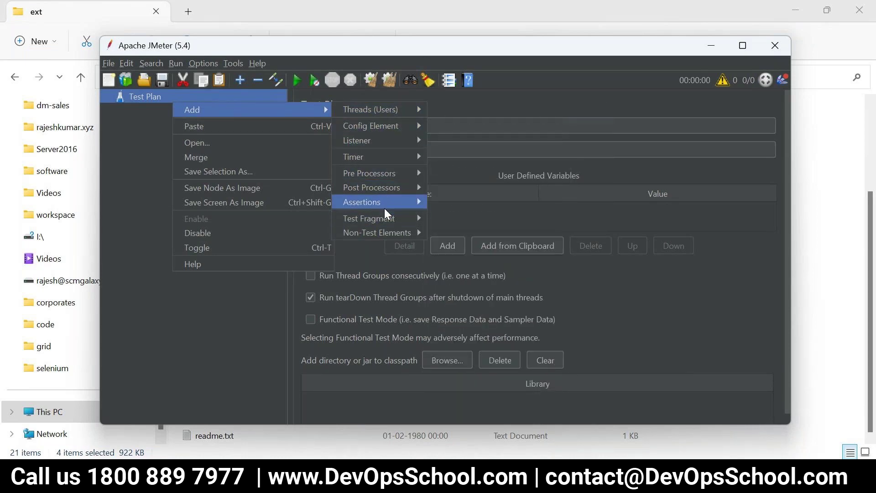
mouse_move(384, 207)
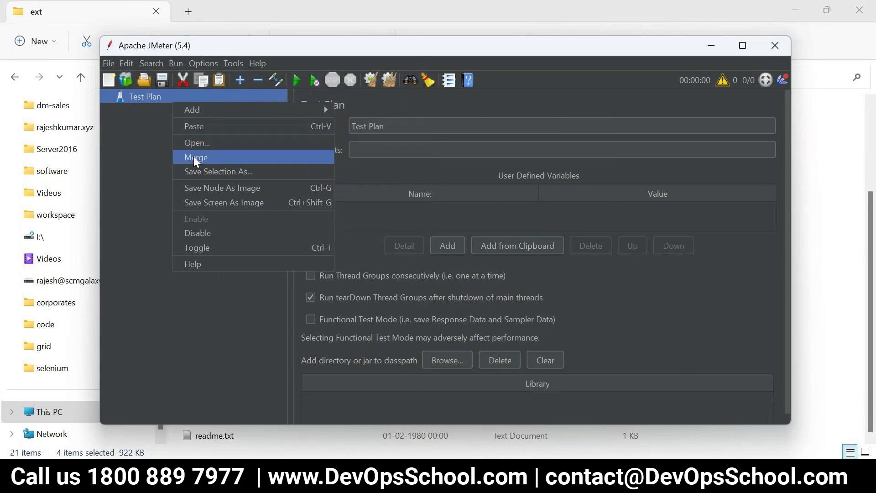
click(147, 288)
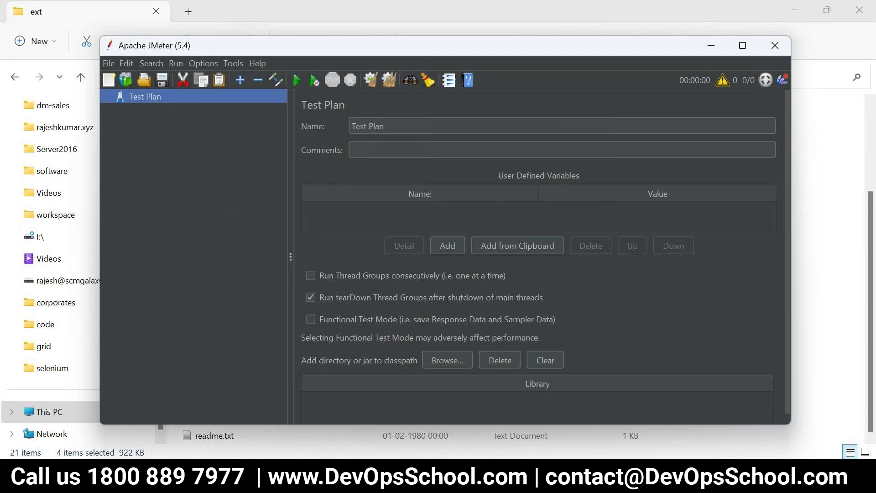
Switch to the introducing-jmeter presentation in PowerPoint and advance to the Things to Remember slide.
click(537, 482)
click(611, 408)
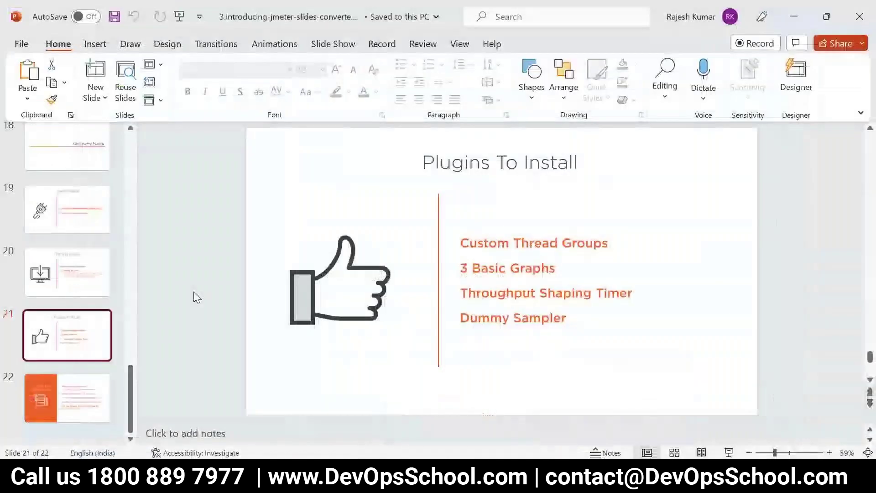
scroll(192, 295, down, 1)
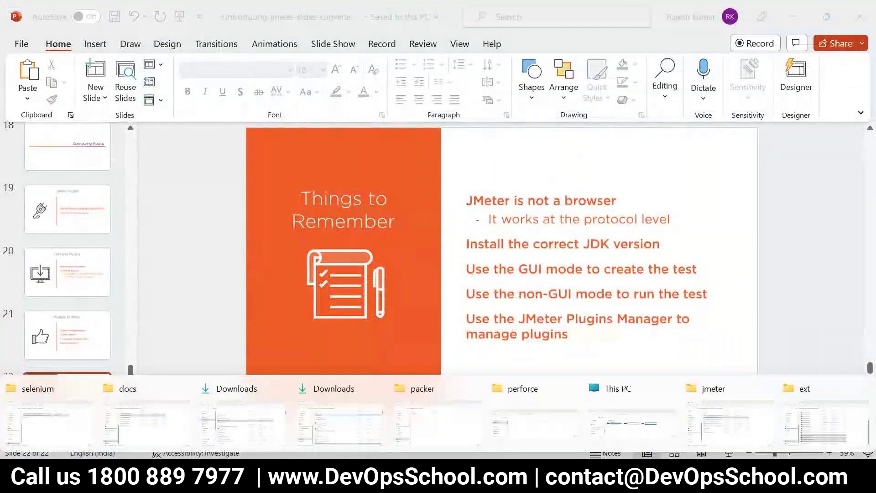
Open the configuring-a-test-plan presentation from the jmeter folder in File Explorer and start the slide show at the Tree Structure slide.
click(723, 429)
double_click(255, 191)
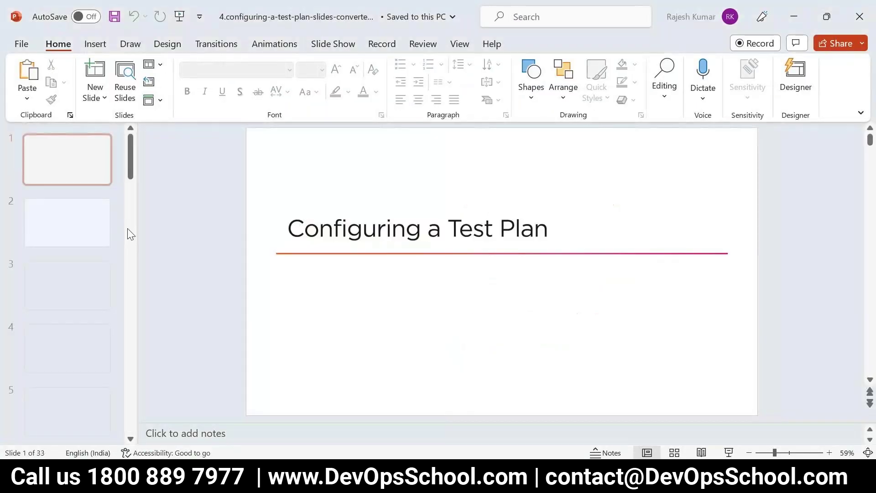
click(95, 235)
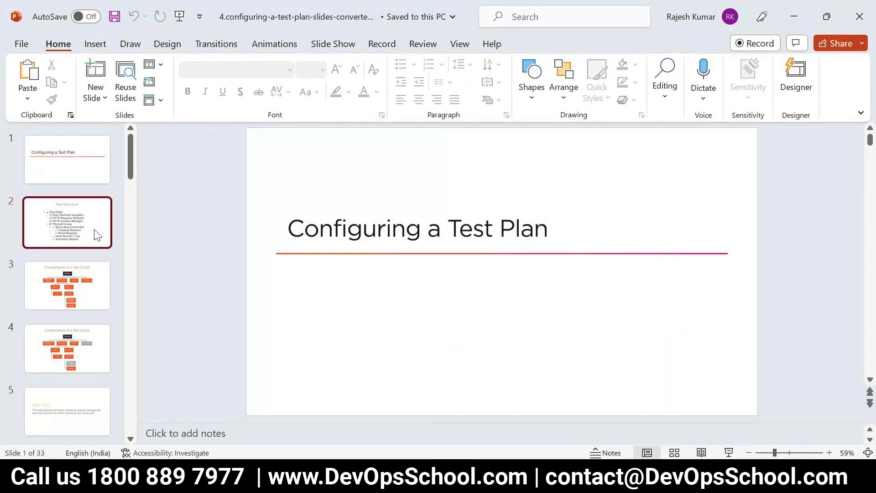
click(728, 452)
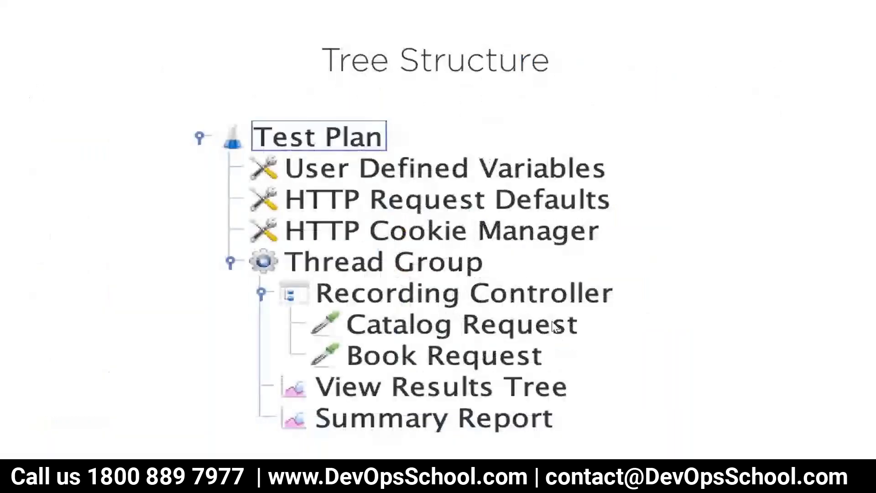
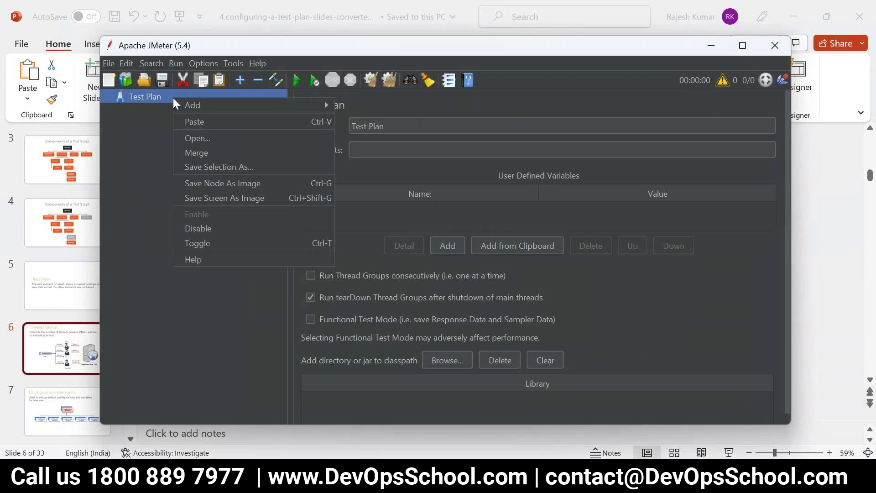
Add a Thread Group to the Test Plan and set its number of threads (users) to 100.
mouse_move(372, 104)
click(466, 105)
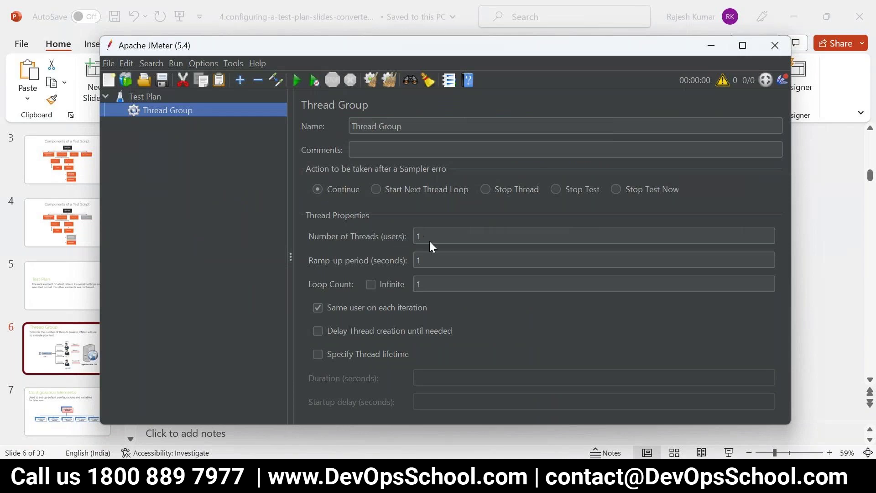
double_click(413, 239)
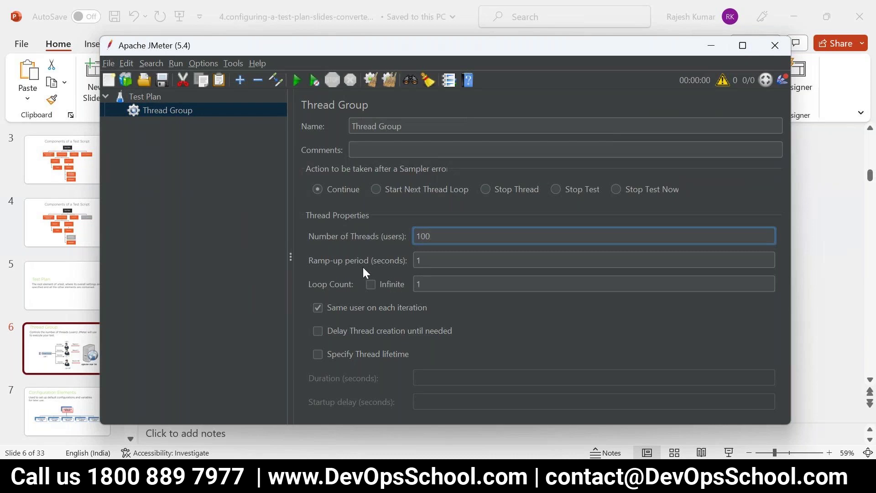
Set the Thread Group's loop count to Infinite and its number of threads (users) to 10.
double_click(431, 266)
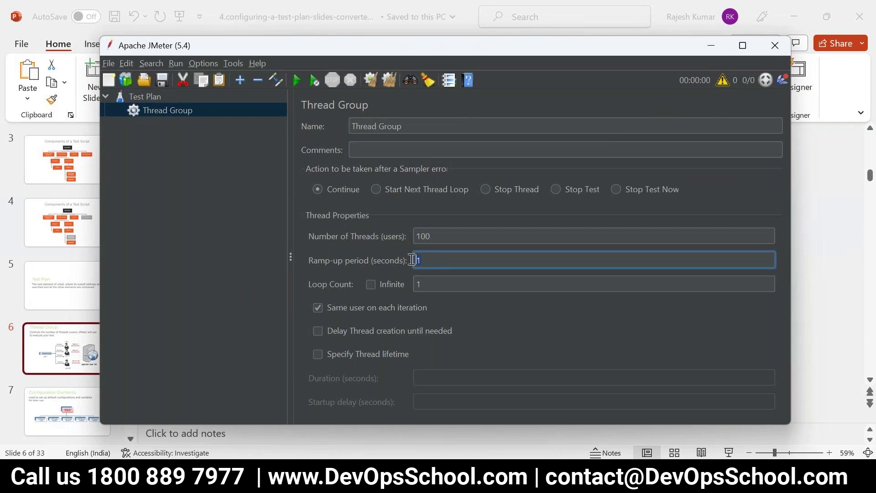
click(371, 284)
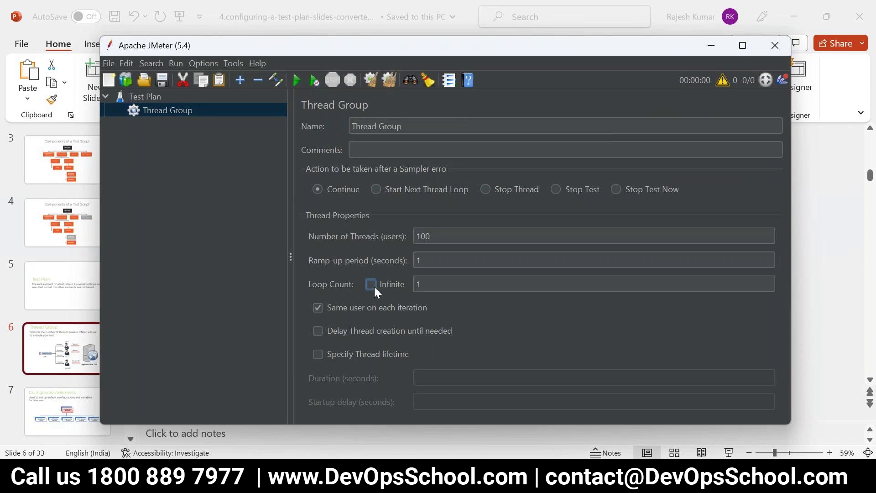
click(374, 287)
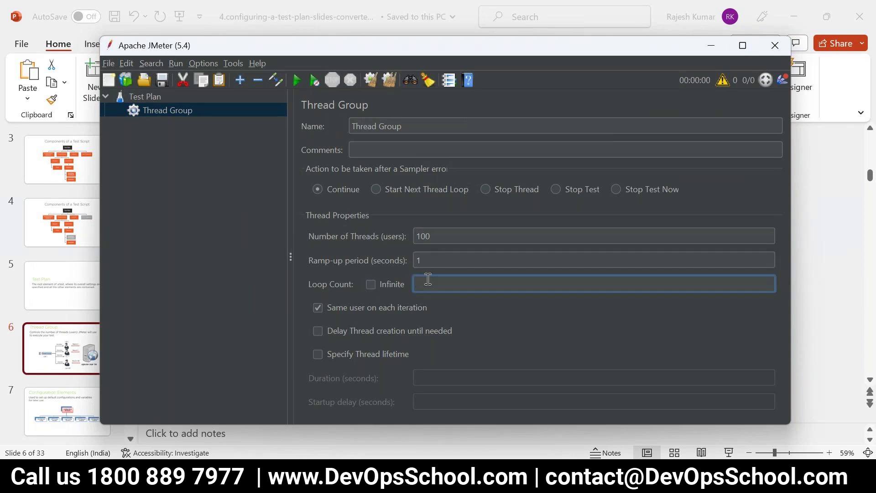
click(378, 285)
click(448, 237)
key(BackSpace)
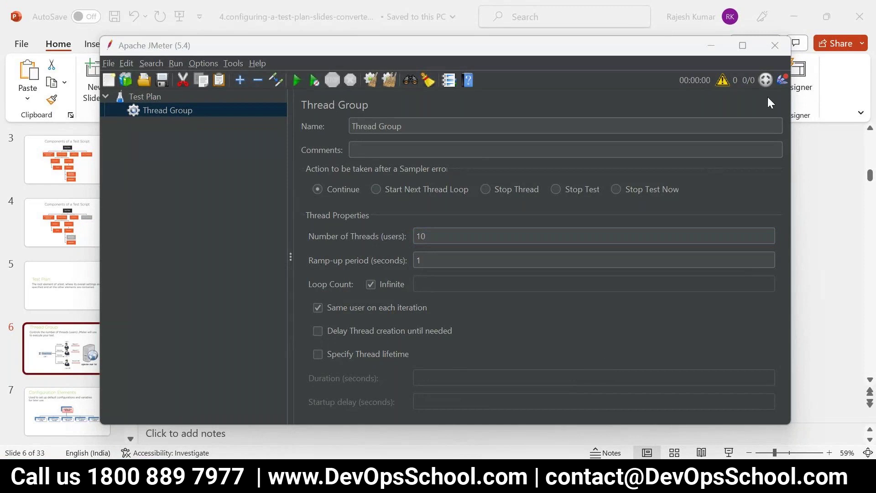
click(422, 236)
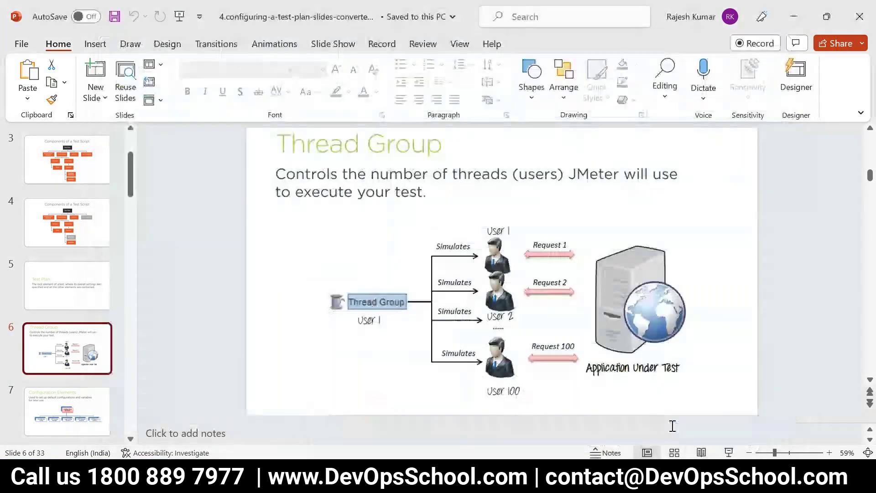
Resume the slide show at the Thread Group slide, advance to the Configuration Elements slide, and return to JMeter.
key(shift+F5)
key(Right)
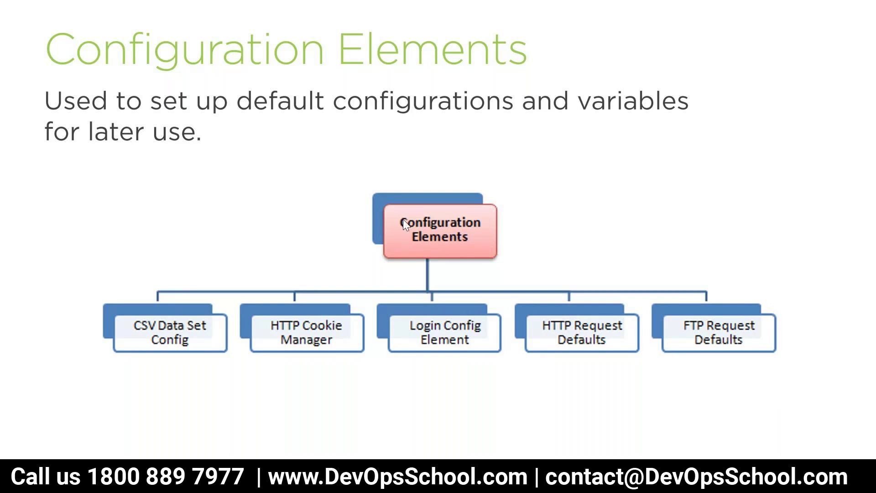
key(Escape)
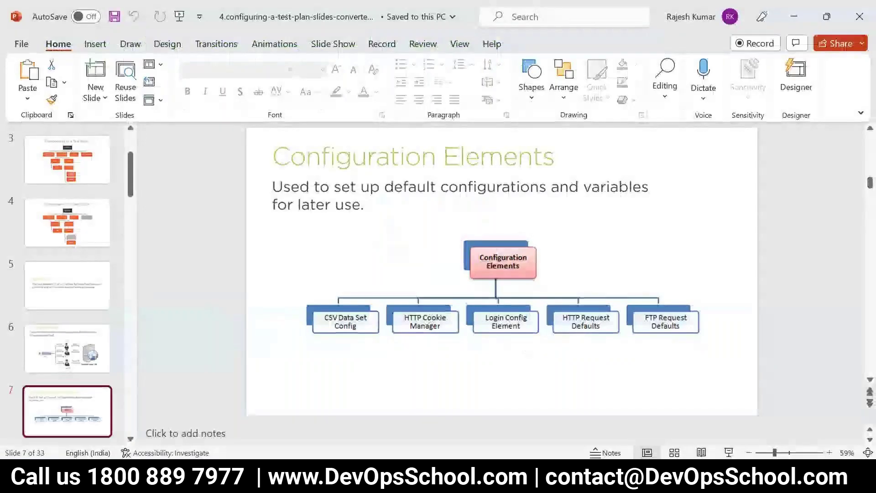
key(alt+Tab)
Add a Random Variable config element to the Thread Group and remove it again.
right_click(179, 110)
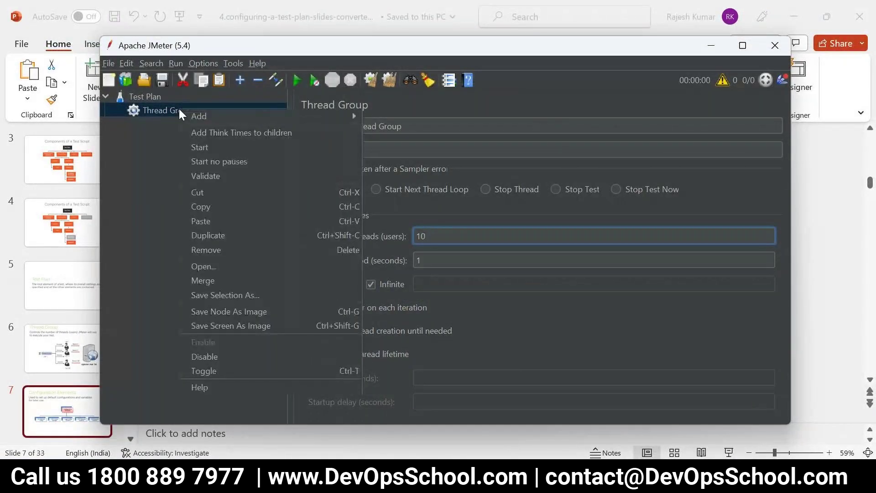
mouse_move(201, 113)
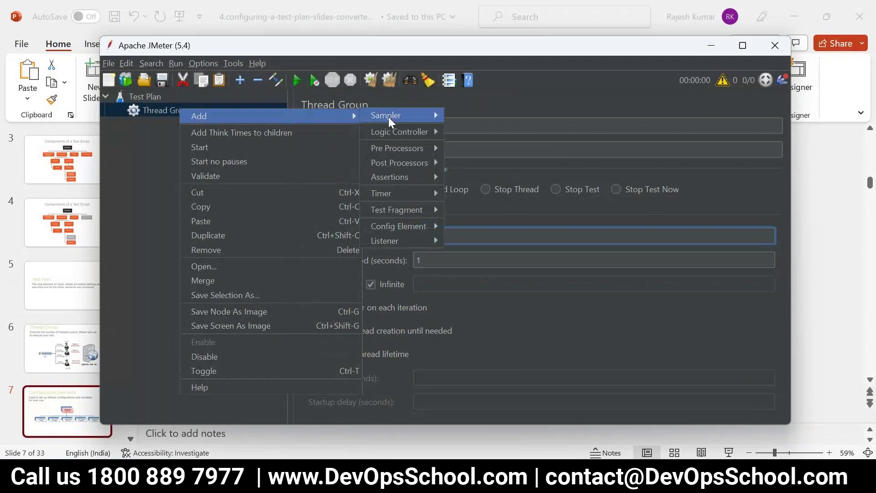
mouse_move(387, 229)
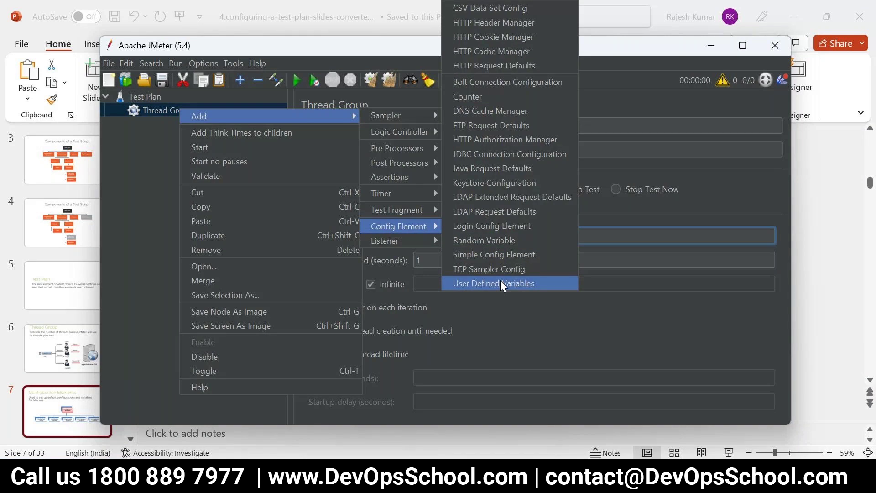
click(476, 243)
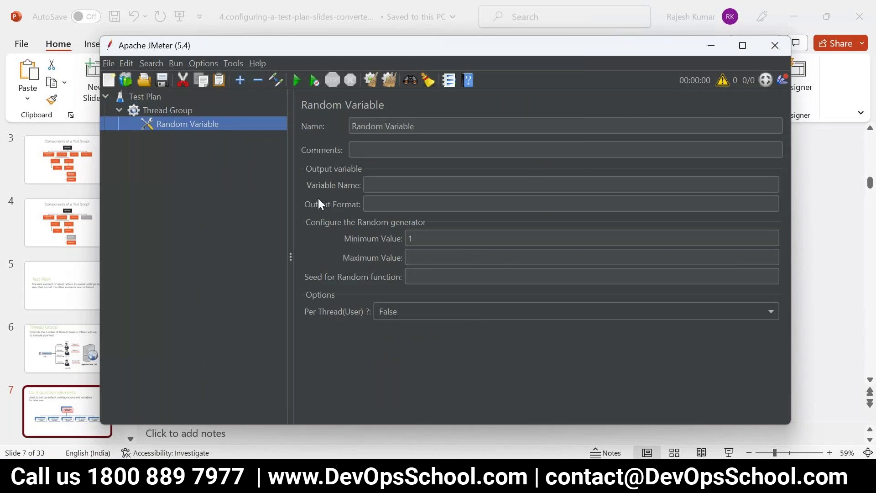
right_click(209, 128)
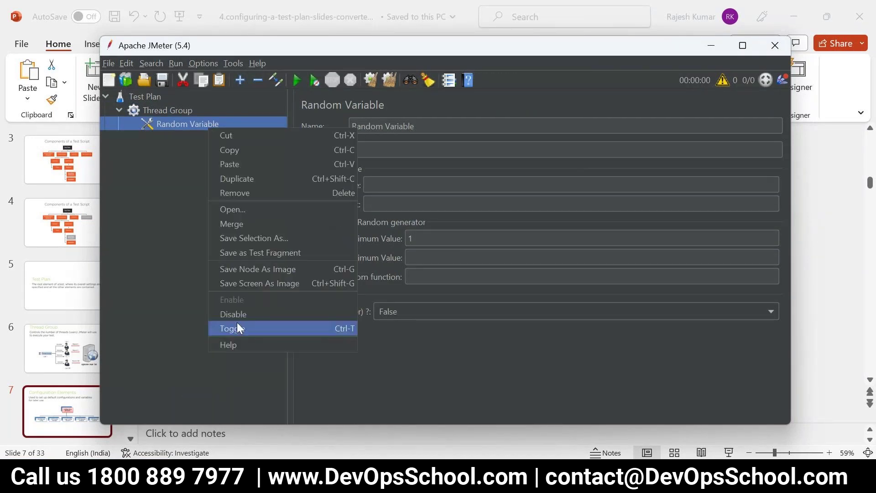
click(227, 194)
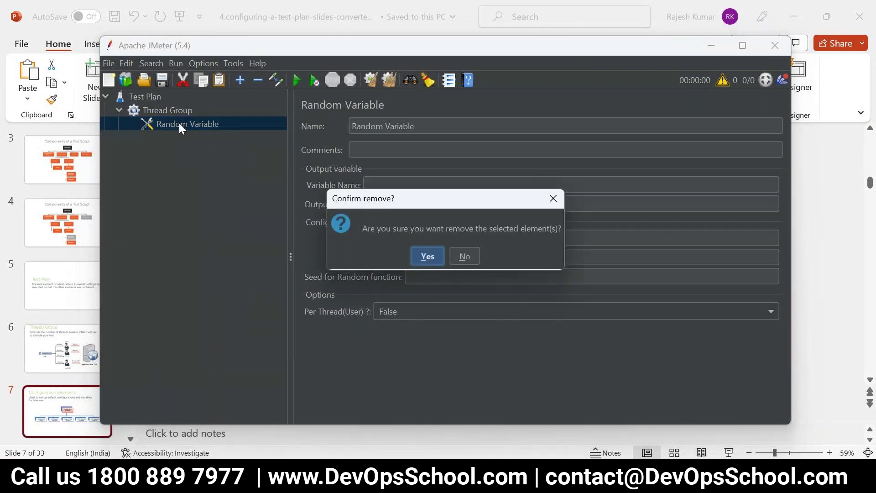
click(425, 256)
Add a User Defined Variables config element to the Thread Group.
right_click(192, 114)
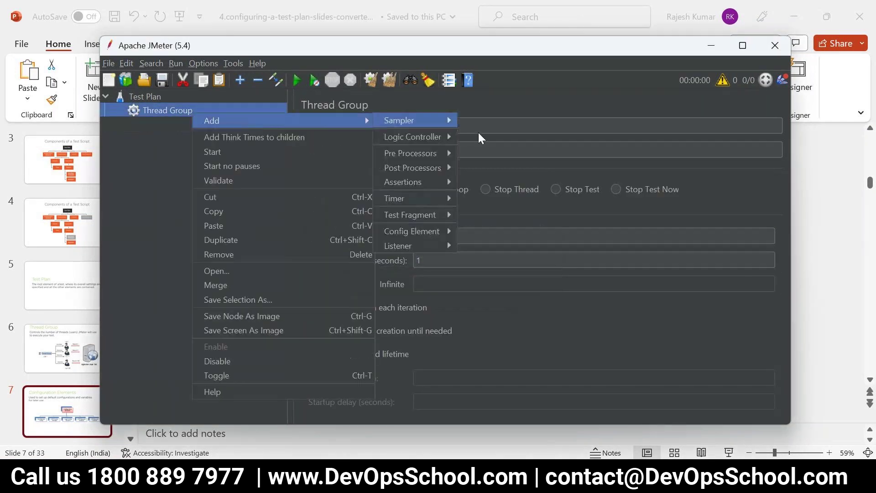
mouse_move(412, 222)
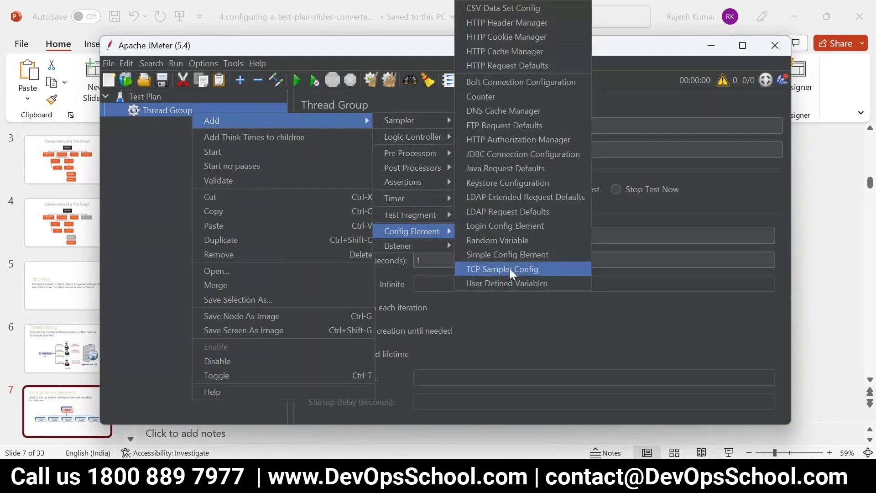
click(504, 281)
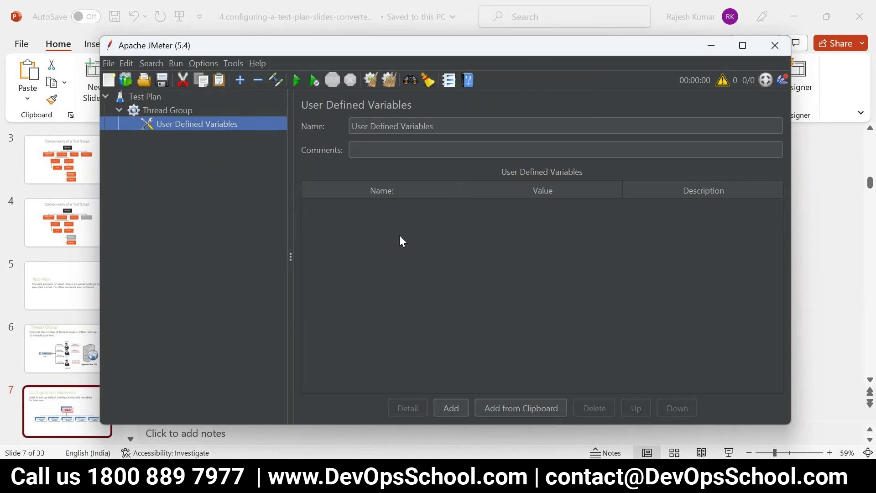
Add a user defined variable called "name" with the trainer's full name as its value.
click(447, 414)
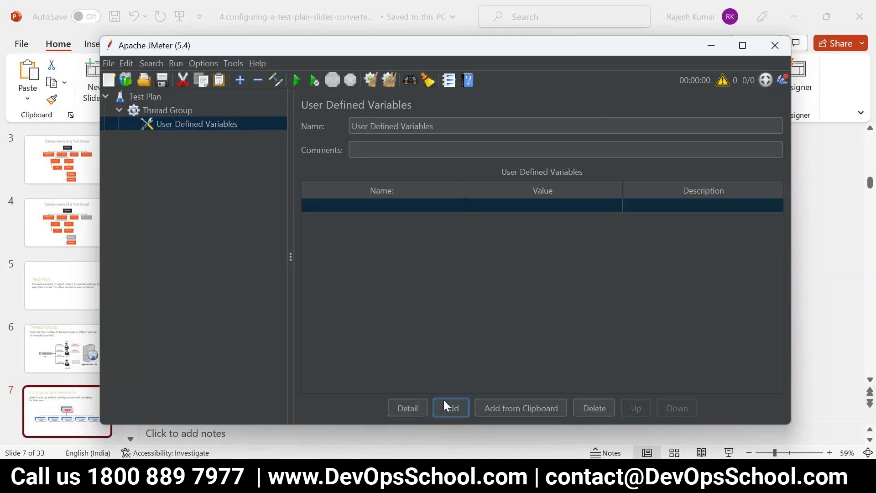
double_click(356, 207)
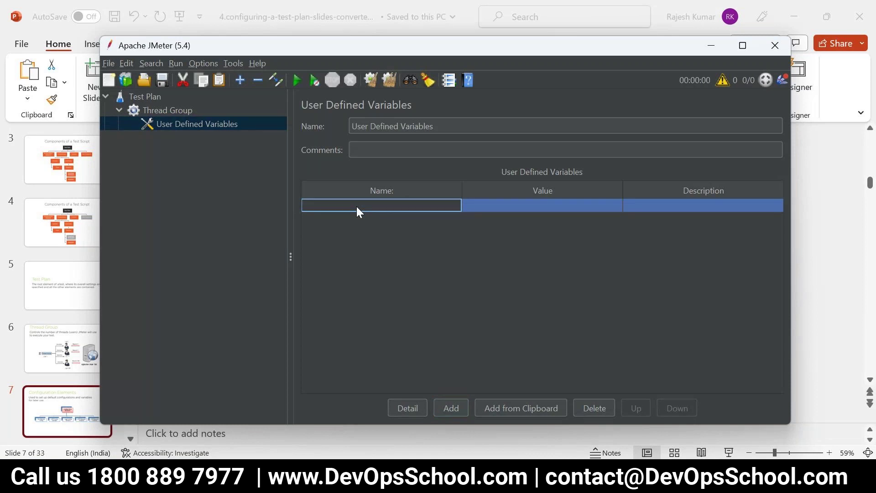
text(name)
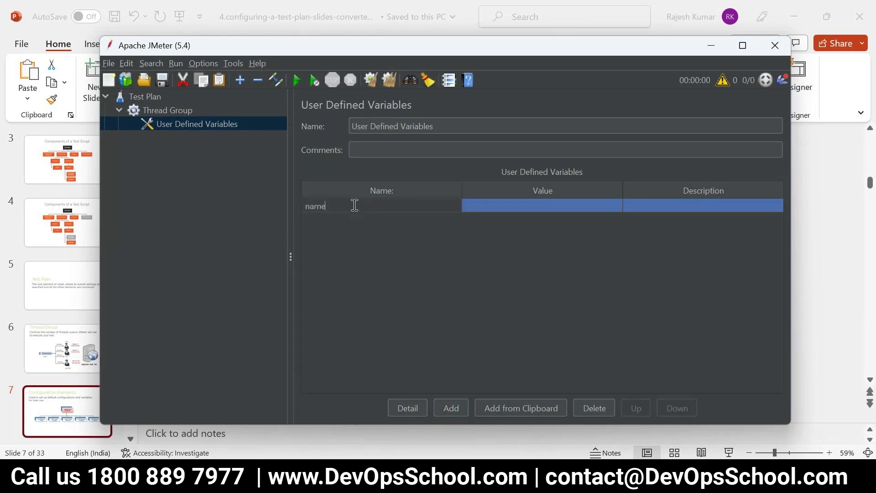
double_click(477, 202)
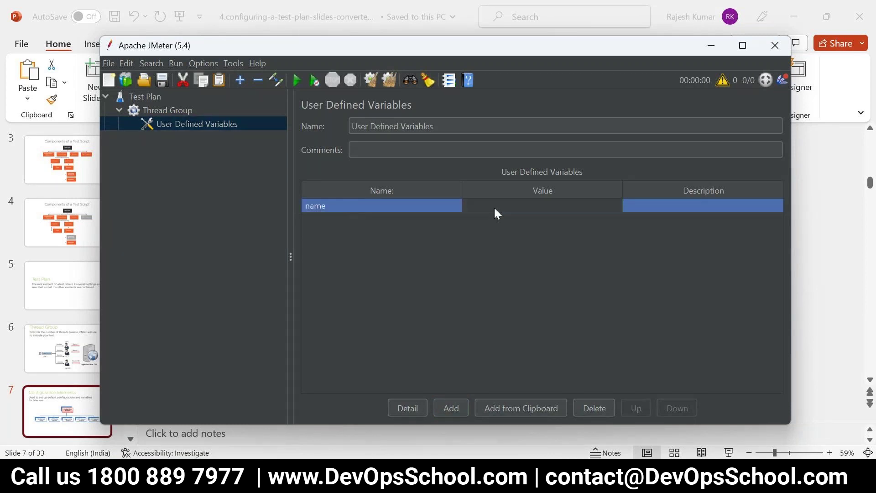
text(Rajesh Kumar)
click(319, 205)
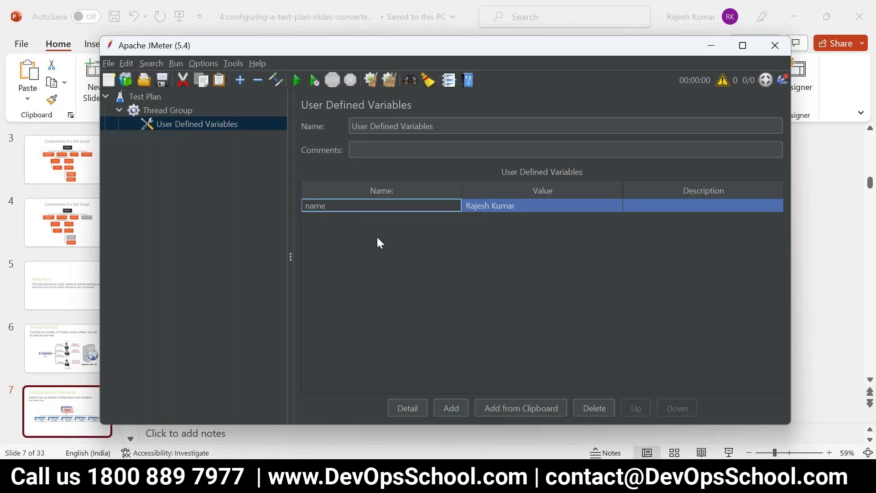
View the listener and config element types that can be added to the Thread Group.
right_click(177, 109)
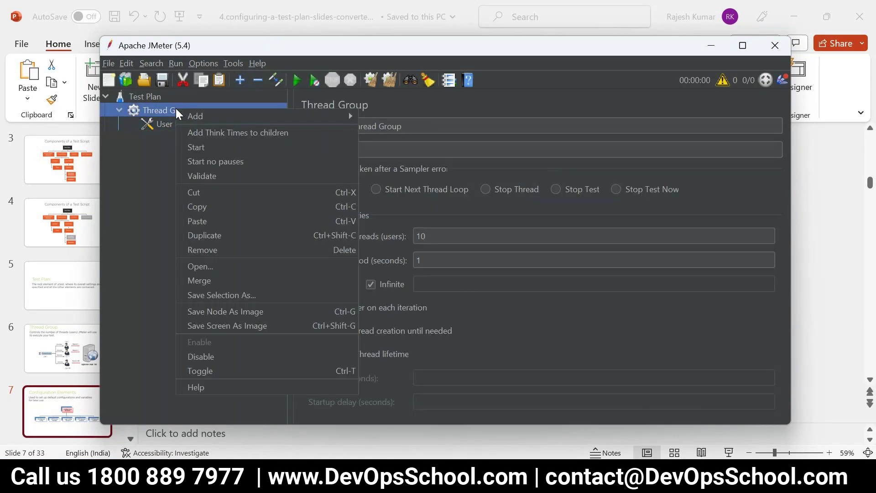
mouse_move(401, 210)
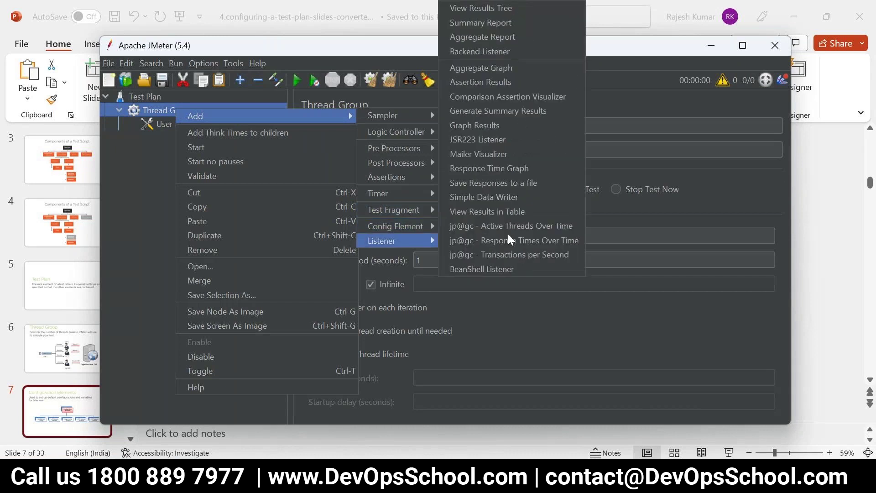
mouse_move(432, 240)
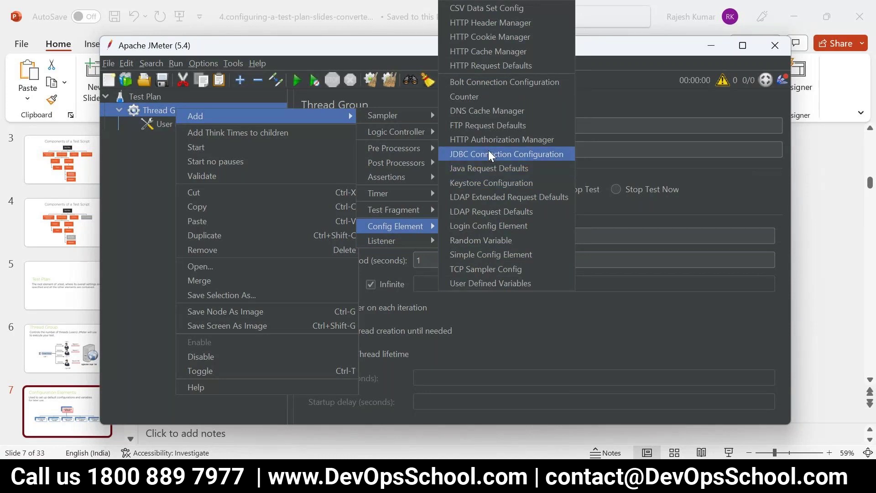
click(486, 116)
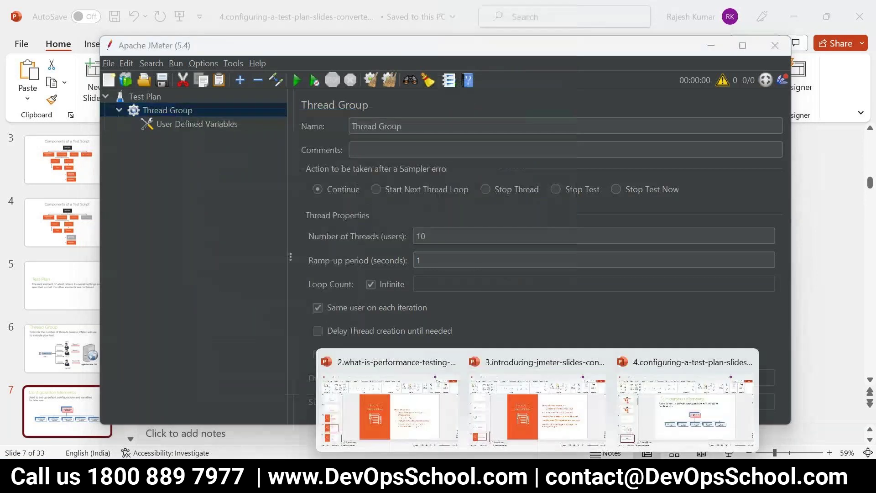
Switch to the configuring-a-test-plan presentation in PowerPoint and advance its slide show through the controller slides to the Samplers slide.
click(629, 403)
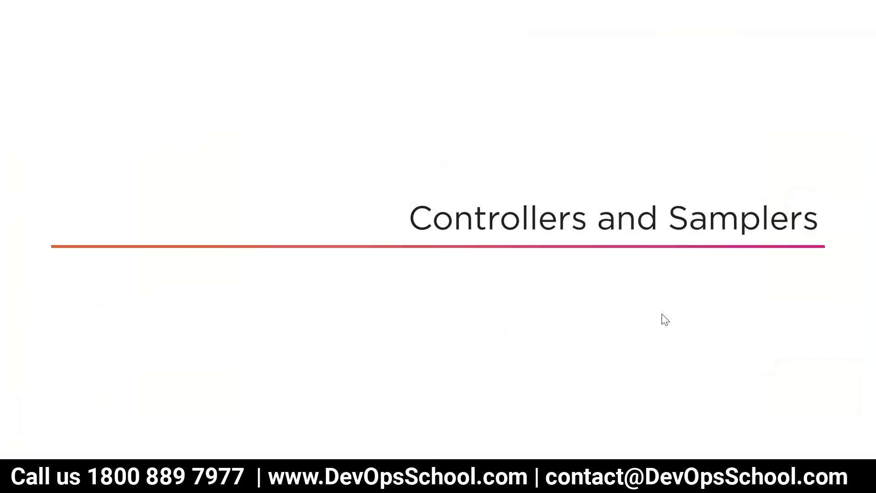
key(Right)
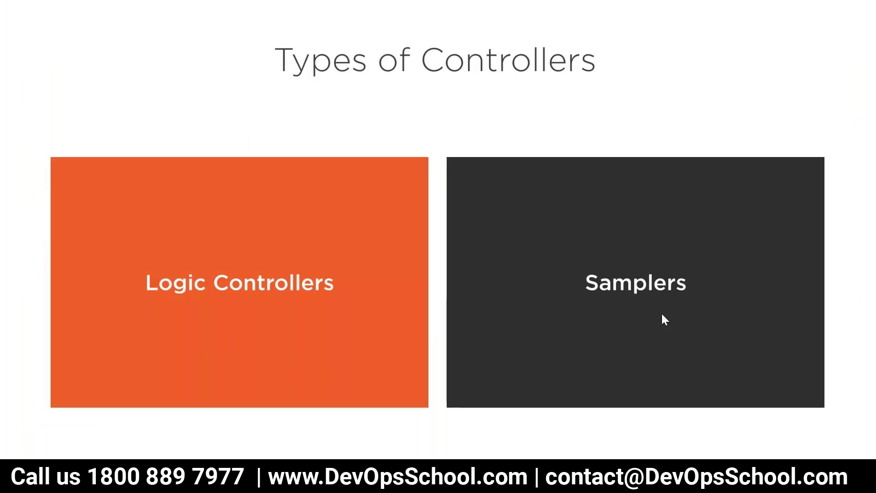
key(Right)
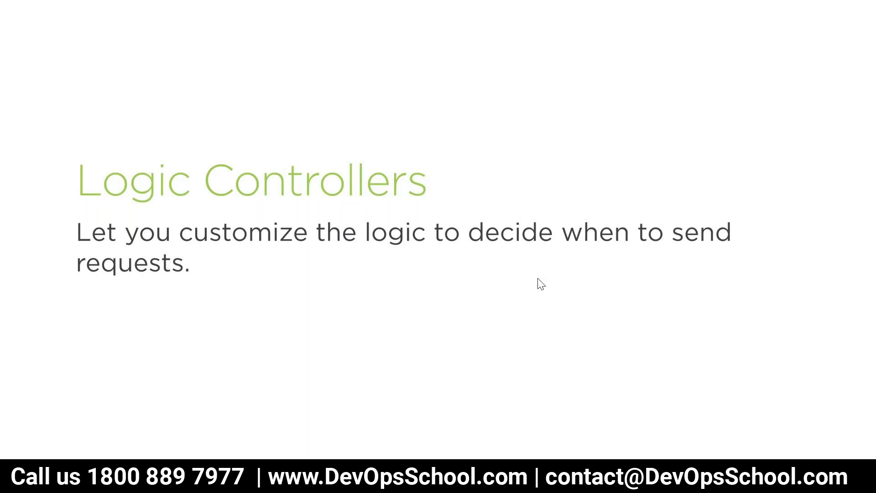
key(Right)
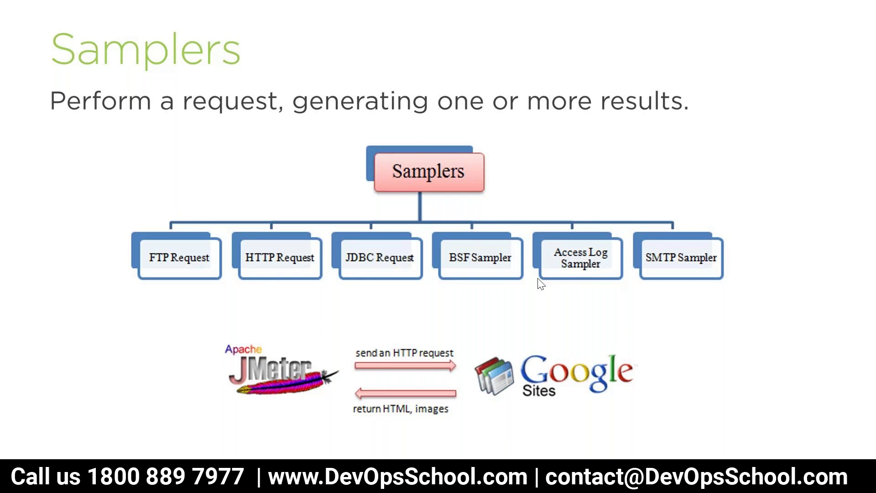
key(Escape)
Switch back to JMeter and view the sampler types that can be added to the Thread Group.
mouse_move(536, 483)
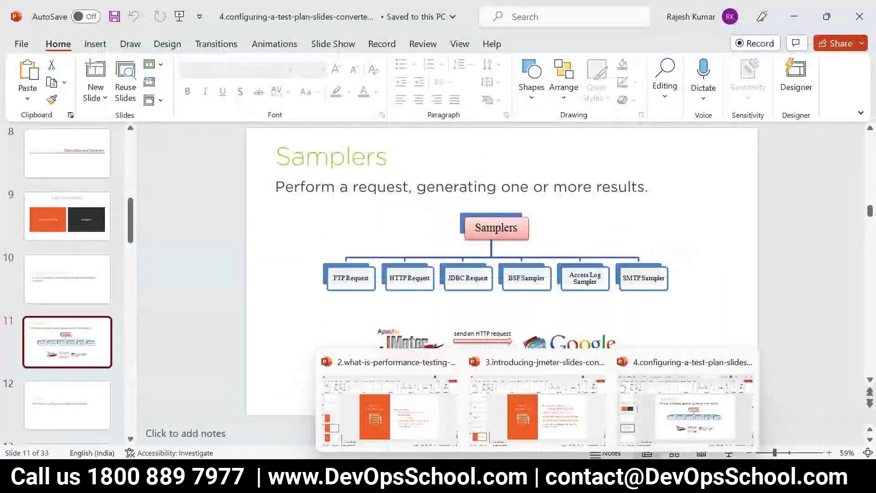
key(alt+Tab)
right_click(161, 111)
mouse_move(181, 117)
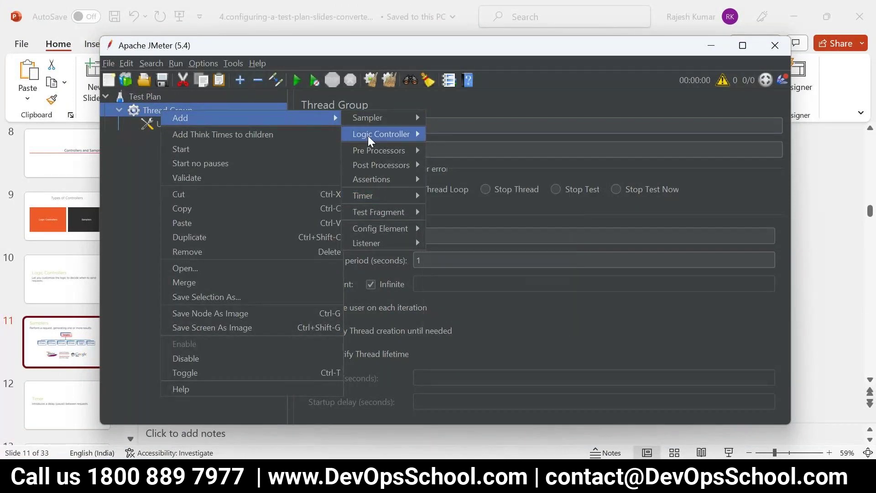
mouse_move(368, 120)
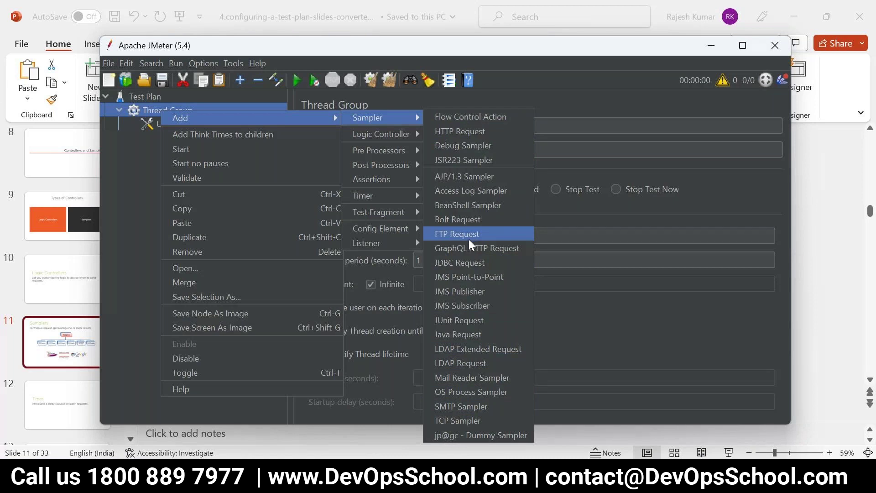
Switch to Chrome, open the trainer's personal website in a new tab, and copy its address.
key(alt+Tab)
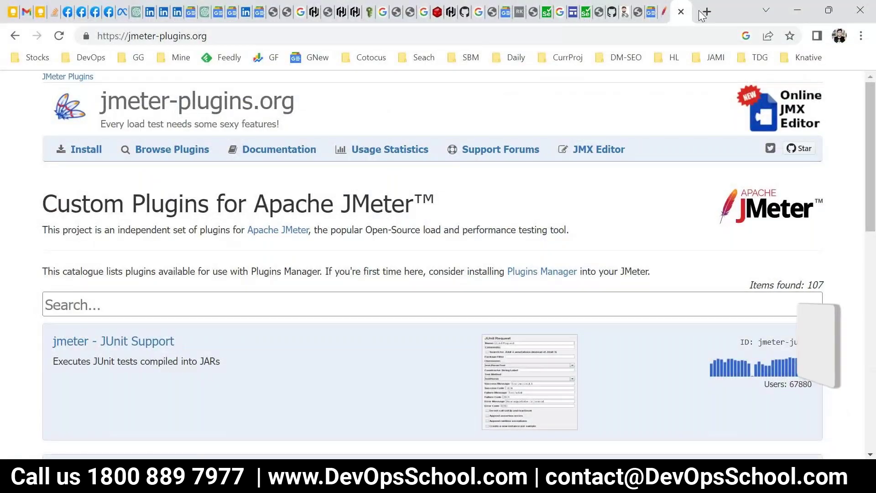
click(701, 15)
text(r)
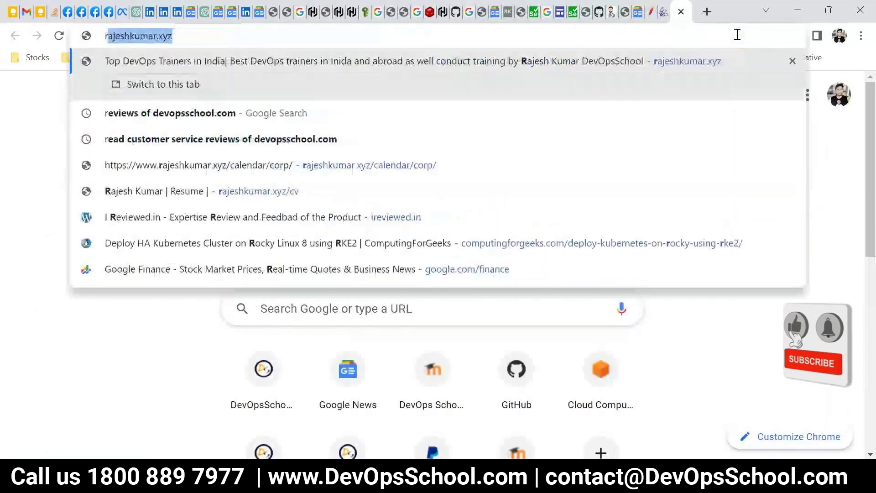
key(Return)
click(81, 36)
key(ctrl+c)
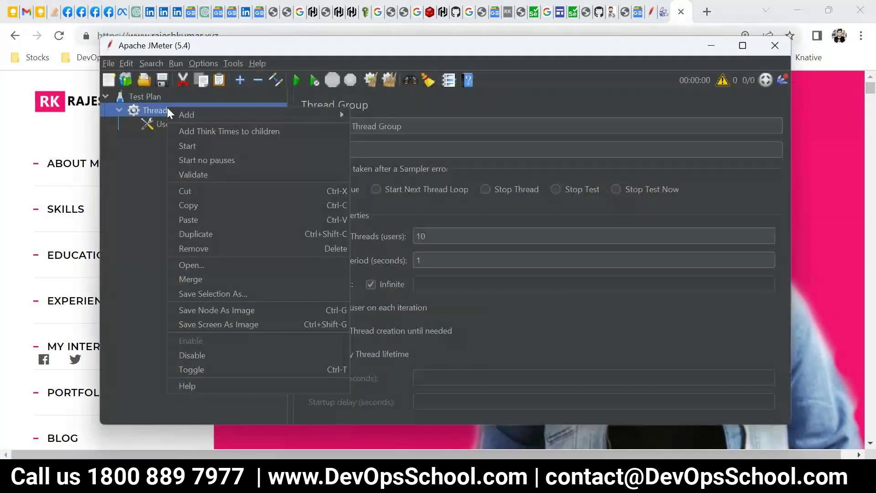
Add an HTTP Request sampler to the Thread Group and set its server name to the trainer's website domain, without protocol or trailing slash.
mouse_move(186, 111)
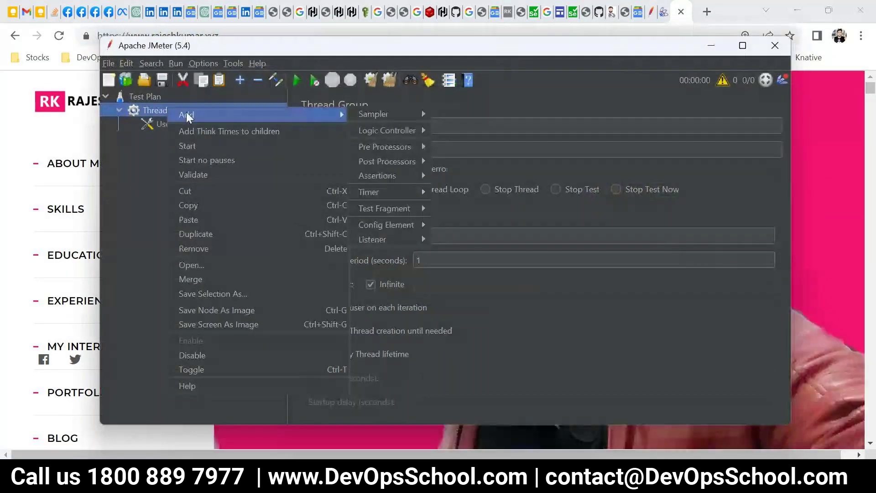
mouse_move(378, 118)
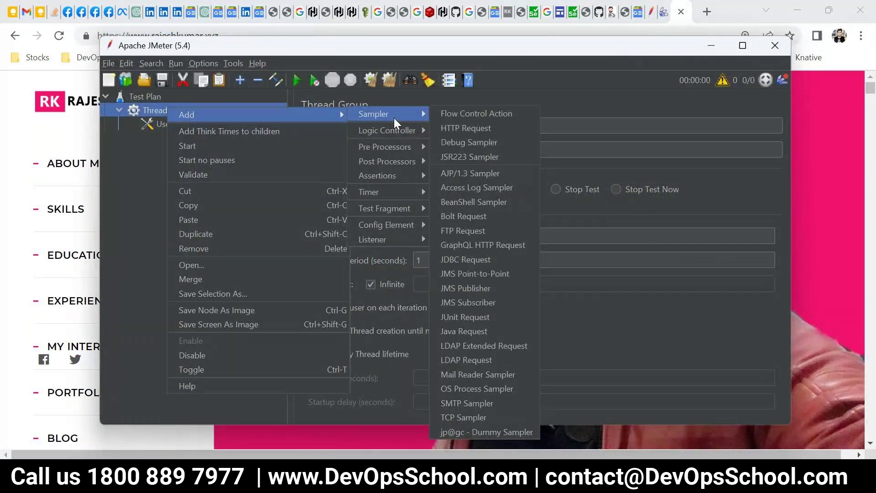
click(467, 129)
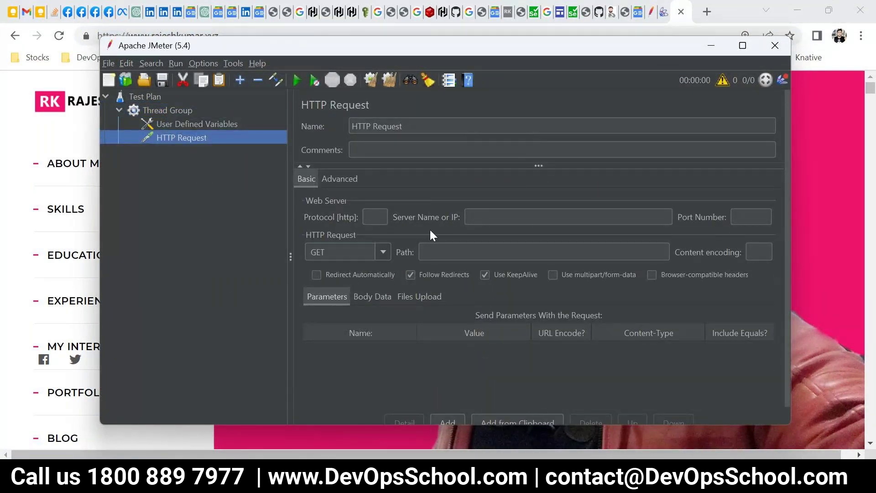
click(506, 213)
key(ctrl+v)
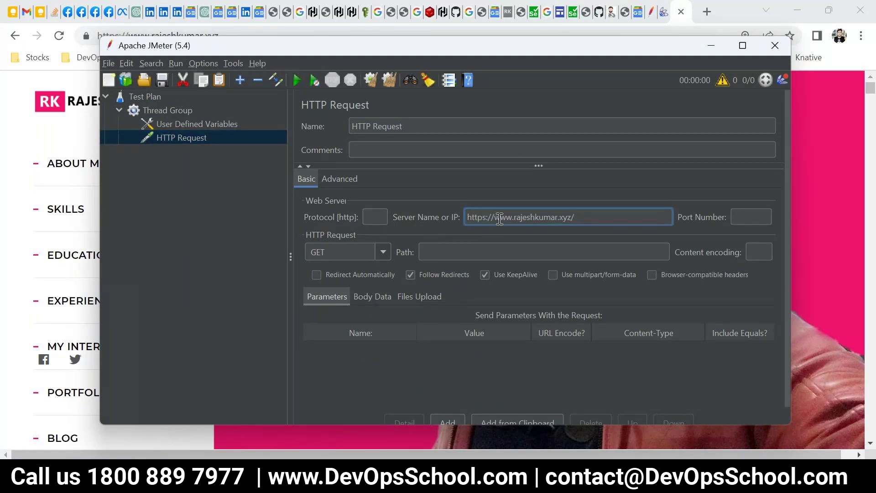
drag(496, 218, 467, 218)
key(BackSpace)
click(553, 222)
key(BackSpace)
Set the HTTP Request's path to index.html and check that page of the website in Chrome before returning to JMeter.
click(758, 219)
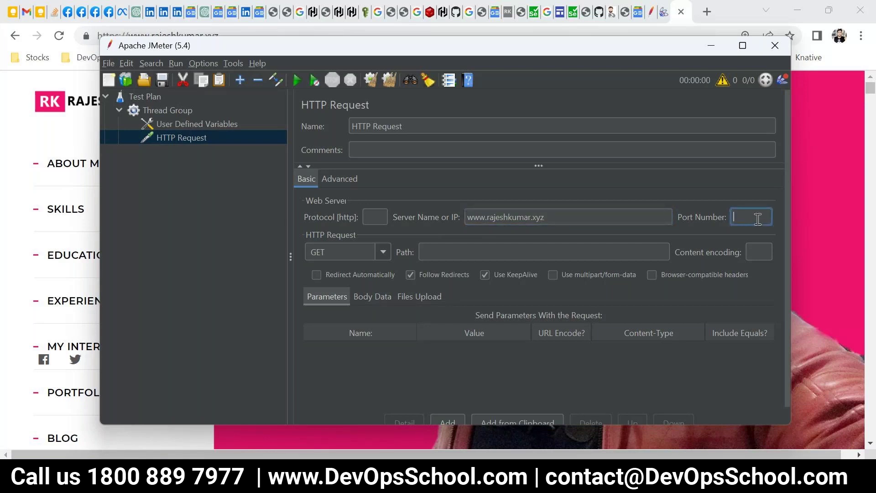
click(446, 250)
text(index.html)
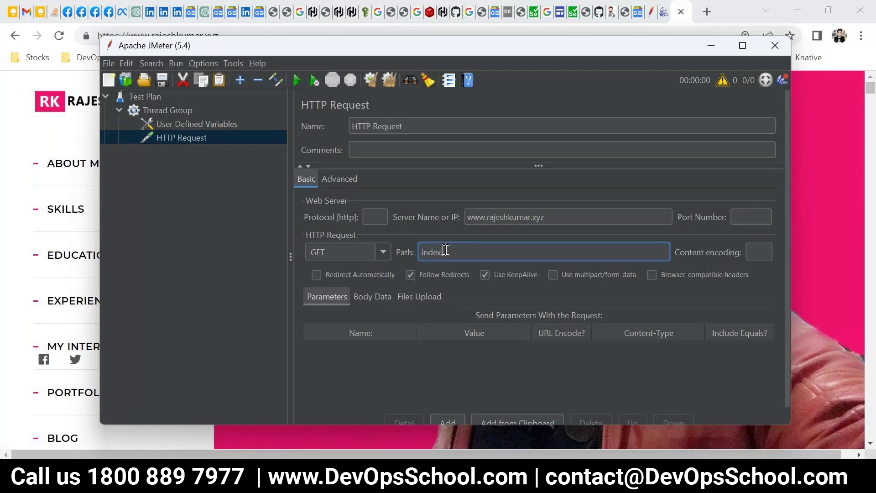
key(alt+Tab)
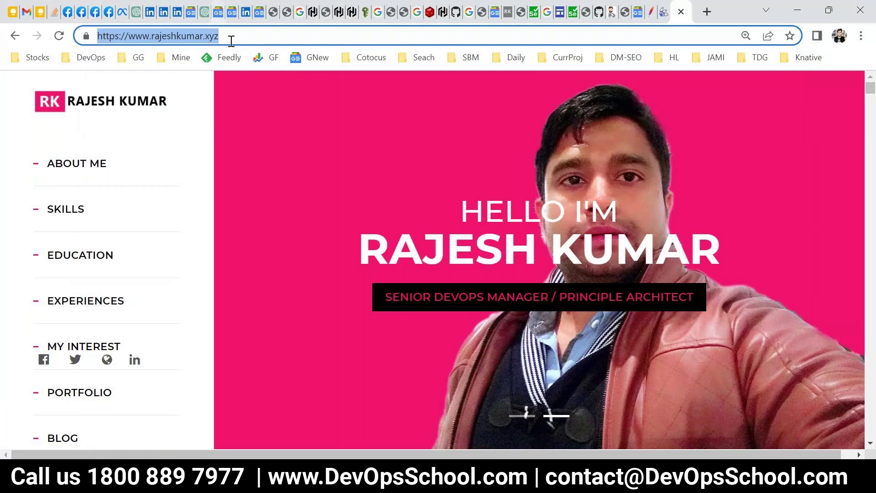
click(307, 39)
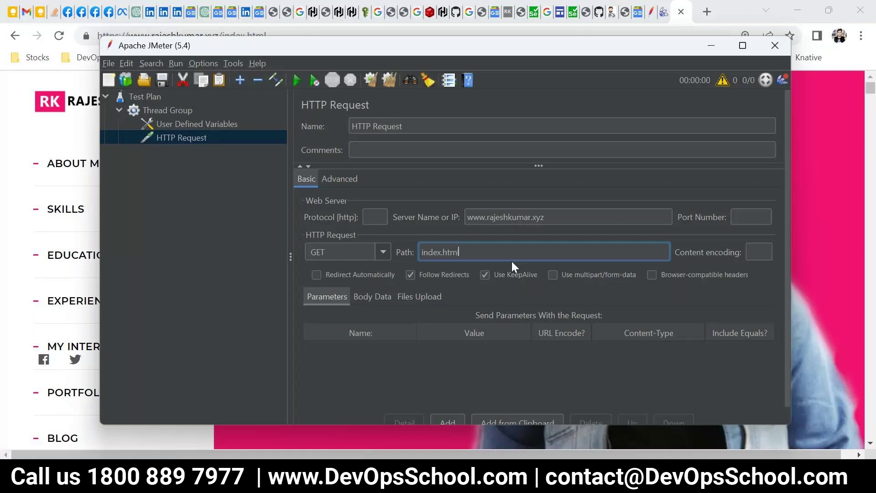
key(ctrl+a)
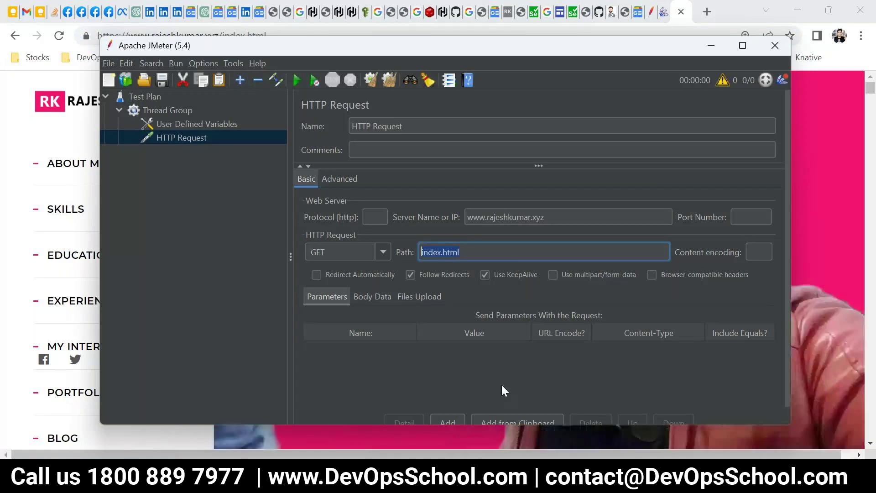
click(474, 251)
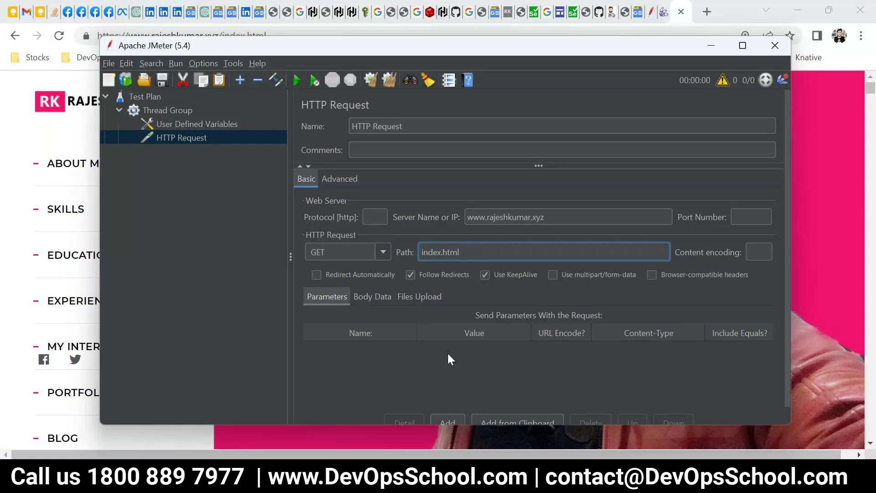
click(556, 315)
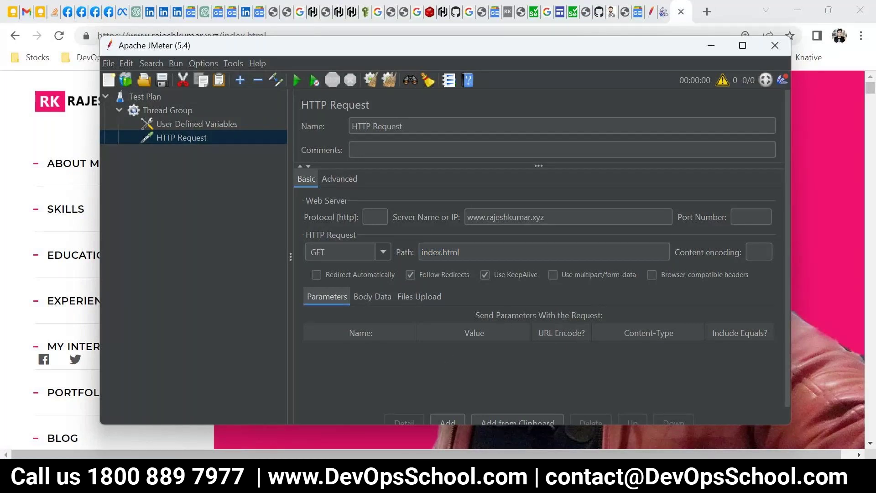
key(alt+Tab)
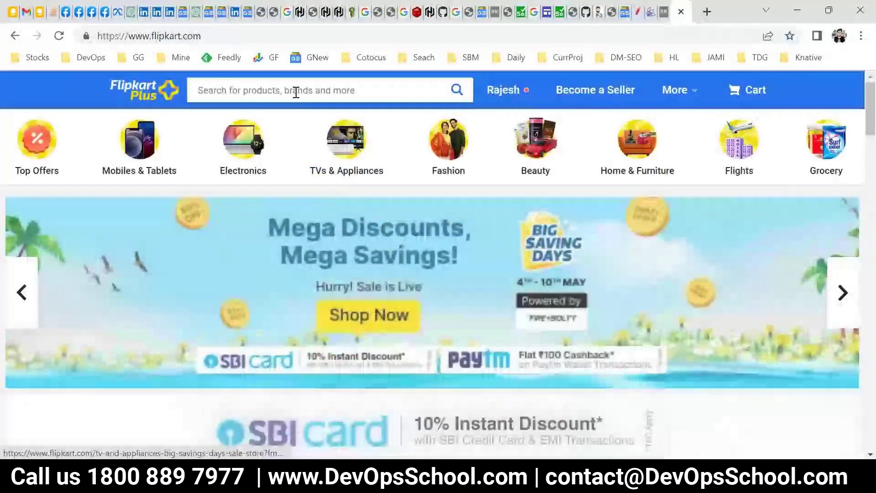
click(297, 89)
text(mobile)
key(Return)
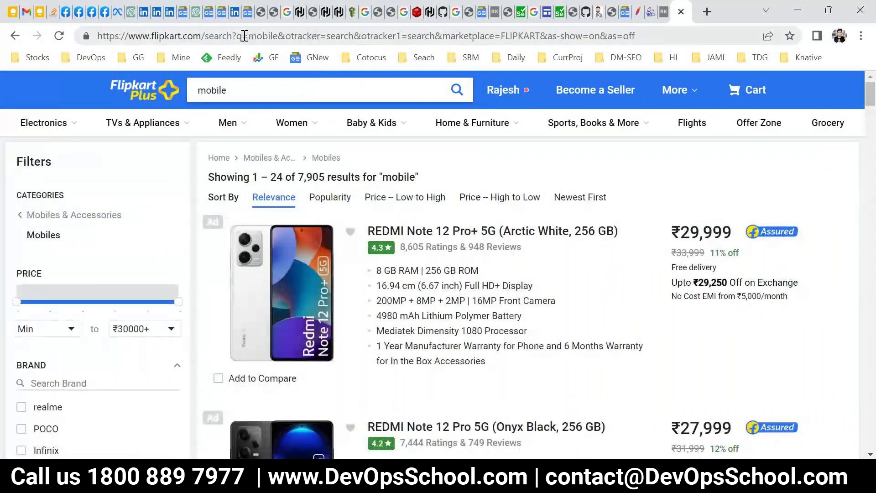
Highlight the query parameters in the Flipkart search address, from q=mobile through otracker, otracker1 and marketplace to as=off.
click(244, 36)
double_click(245, 37)
drag(248, 36, 270, 36)
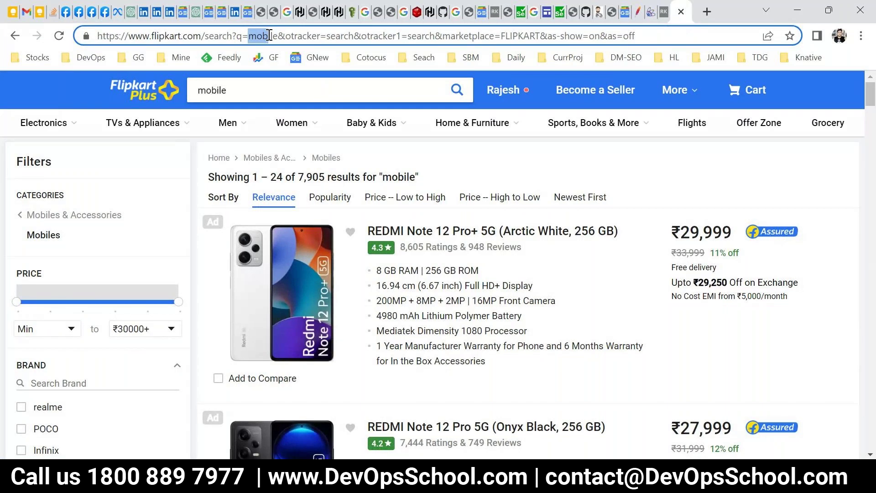
double_click(340, 36)
drag(370, 36, 395, 36)
click(422, 33)
double_click(423, 35)
double_click(520, 36)
drag(661, 36, 232, 36)
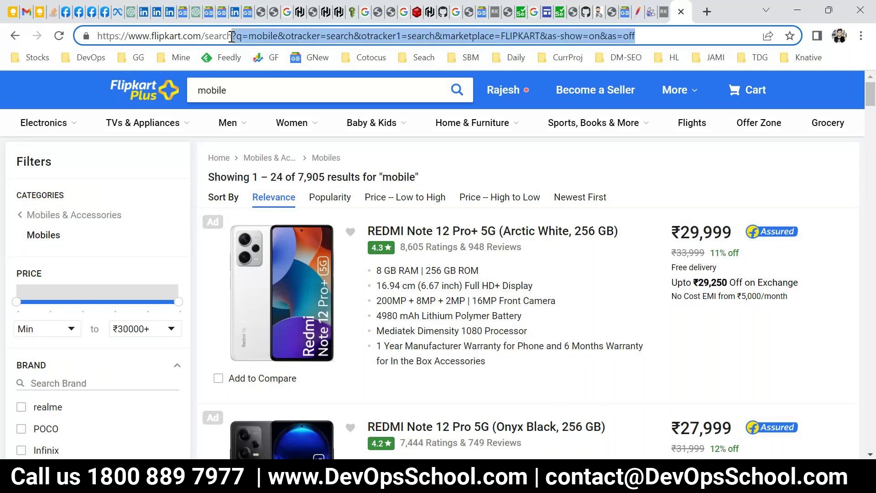
Switch back to JMeter and set the HTTP Request sampler's protocol to https.
key(alt+Tab)
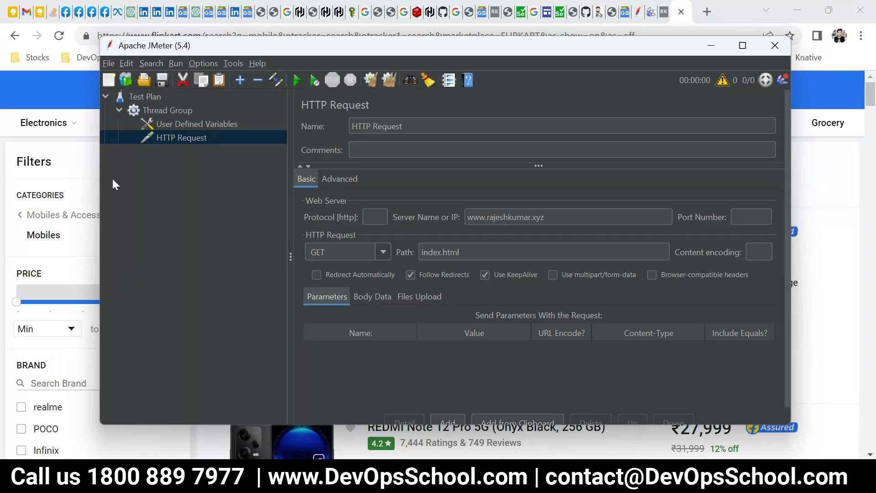
click(163, 111)
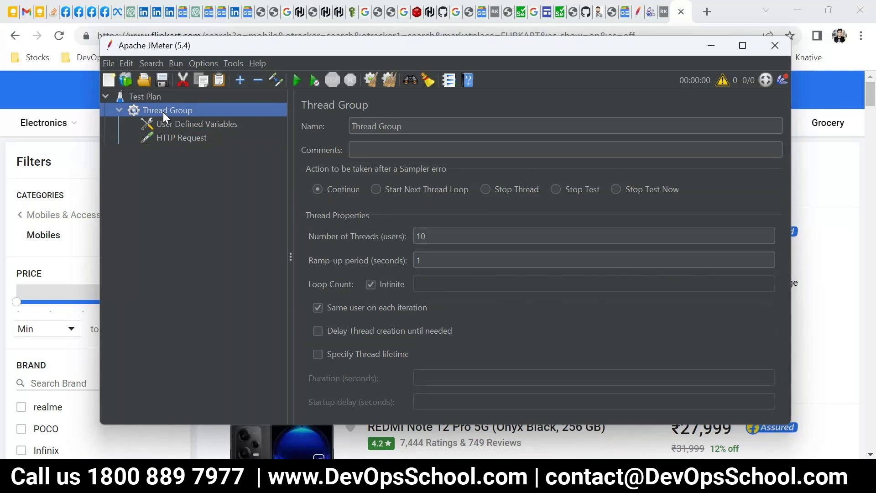
click(188, 138)
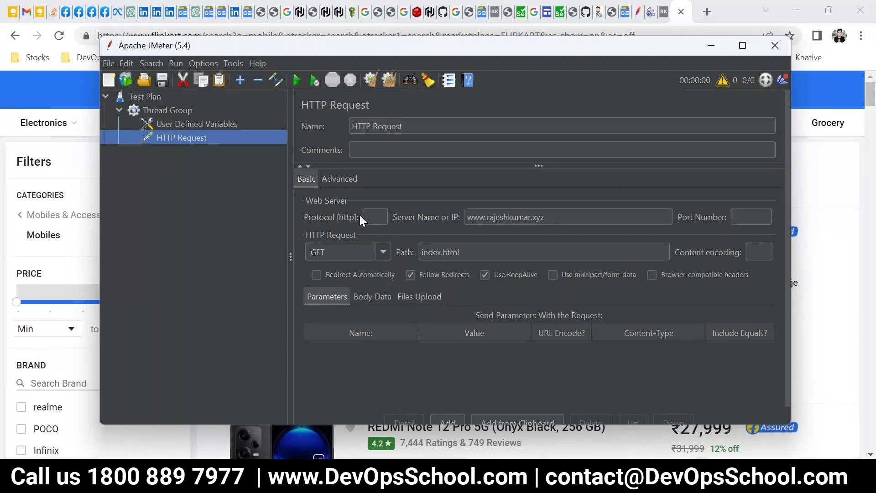
click(375, 217)
text(https)
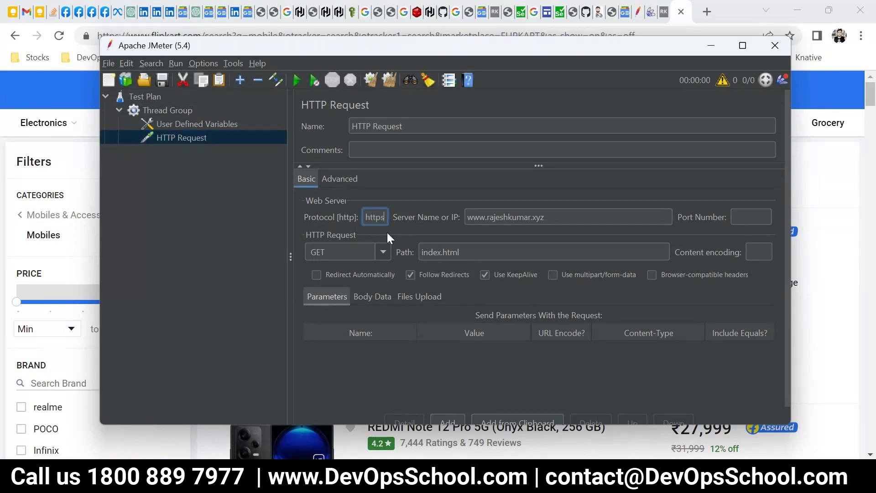
click(560, 221)
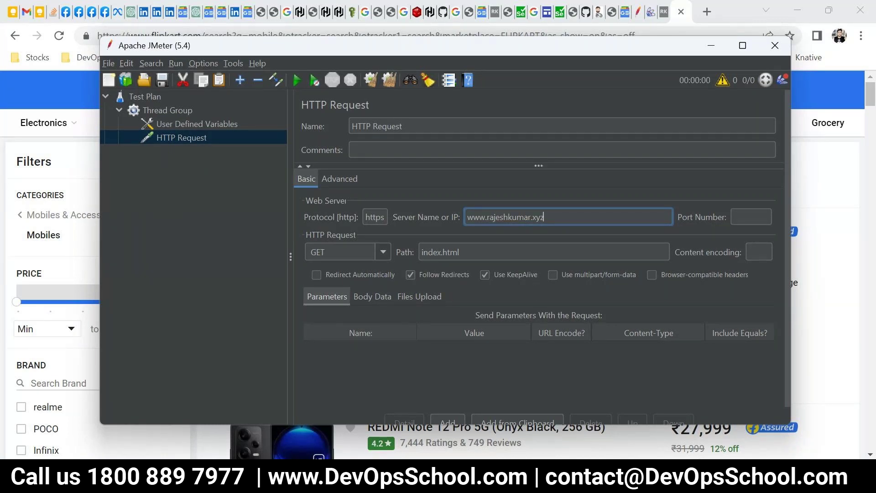
Switch to the configuring-a-test-plan presentation in PowerPoint and look through the Timer, Listener, Execution Order and Rules, and Assertion slides.
click(704, 397)
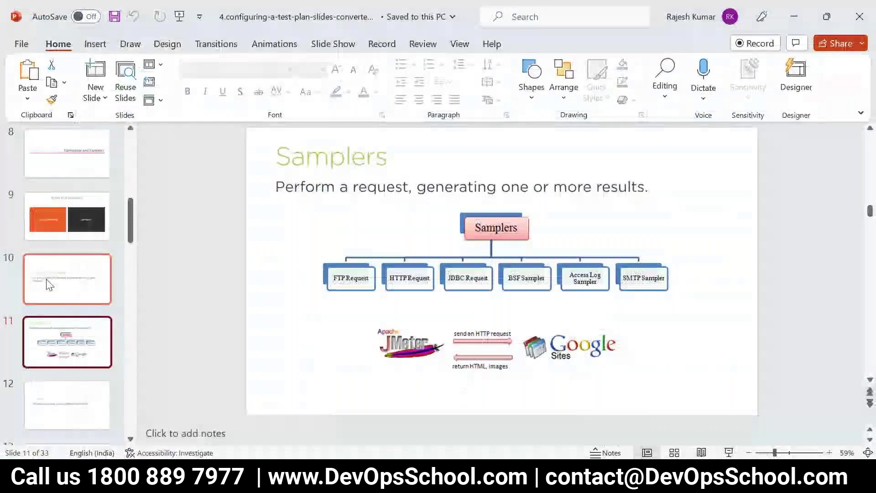
click(73, 387)
click(58, 264)
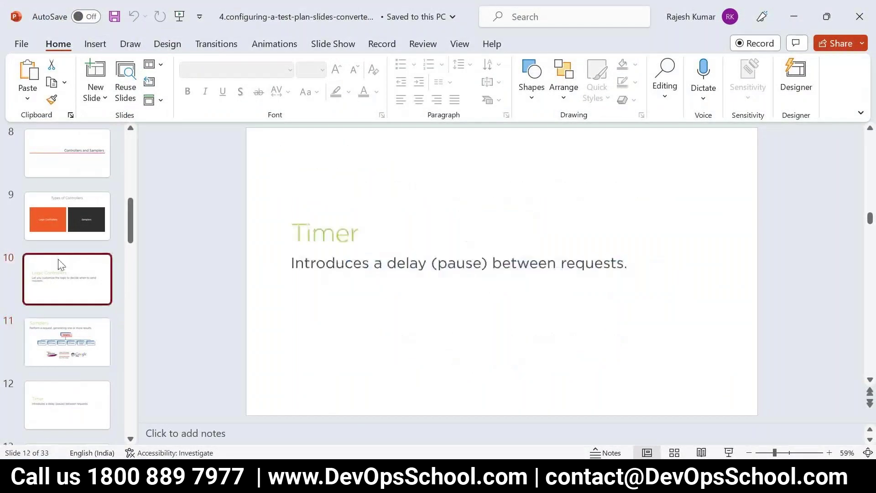
click(109, 365)
scroll(88, 363, down, 3)
scroll(80, 327, down, 3)
click(75, 287)
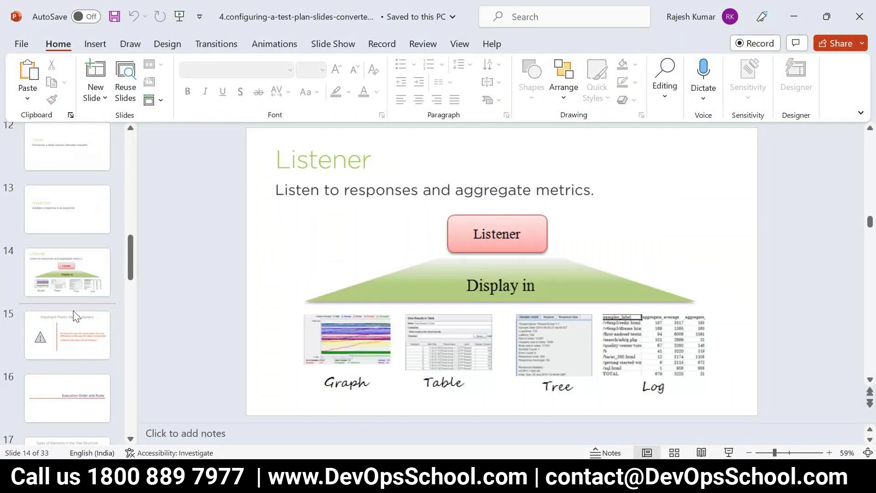
click(87, 392)
scroll(90, 378, down, 2)
scroll(86, 382, down, 2)
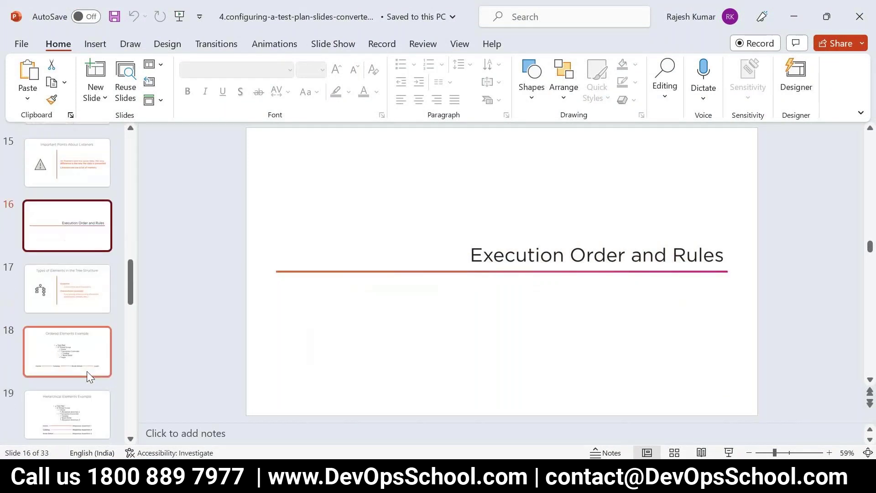
scroll(86, 320, up, 3)
click(77, 187)
scroll(70, 274, down, 5)
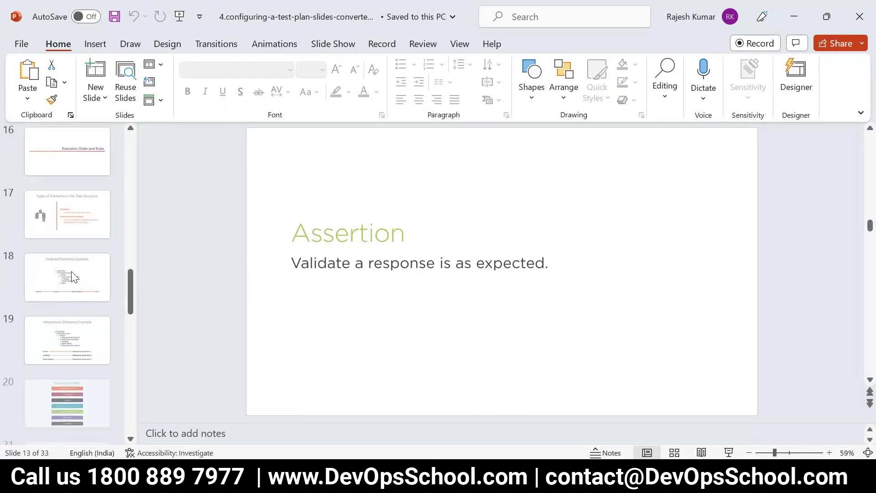
Look through the Configuration Elements Rules slide and the execution order, elements before sampler, and scope and outer elements example slides.
click(68, 368)
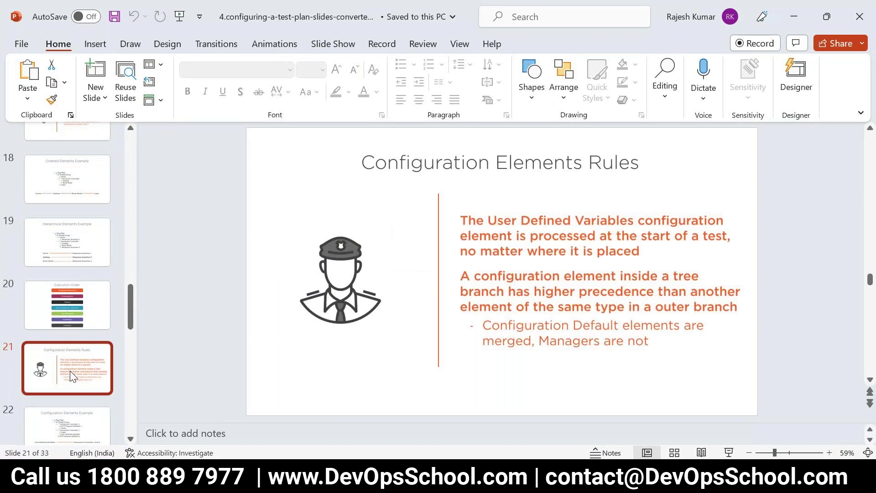
scroll(70, 370, down, 3)
click(72, 385)
scroll(71, 365, down, 3)
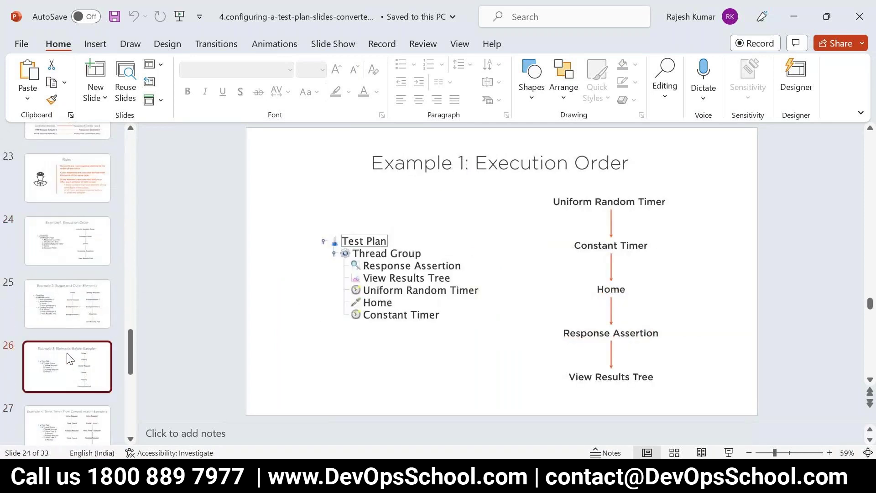
click(69, 361)
scroll(69, 384, down, 3)
scroll(73, 283, up, 2)
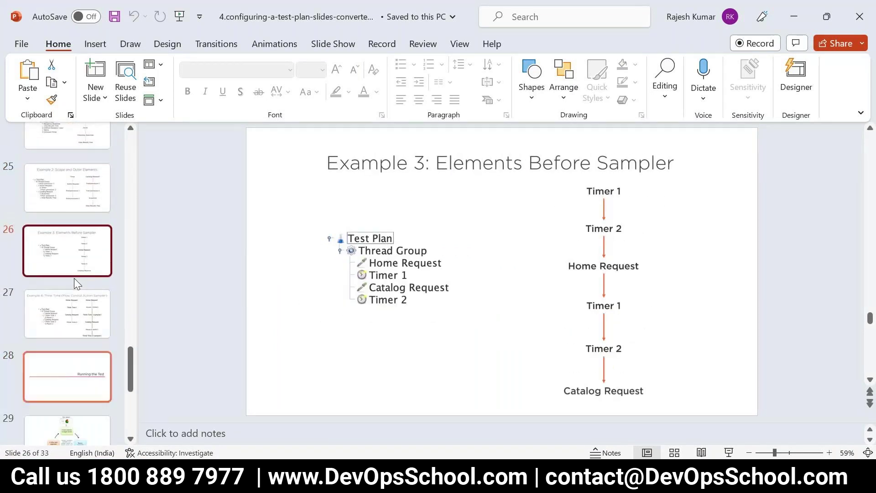
scroll(73, 278, up, 2)
click(88, 291)
scroll(85, 290, up, 2)
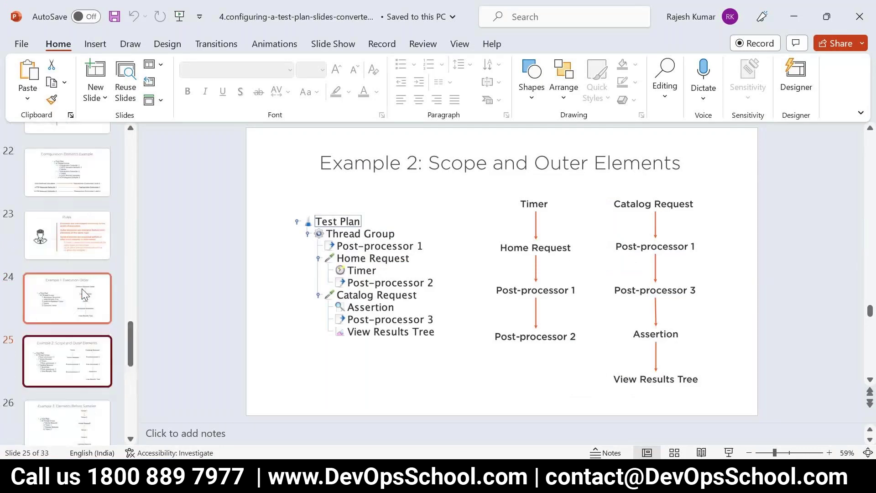
Go back through the Configuration Elements Example, Configuration Elements Rules and Execution Order slides to the Hierarchical Elements Example slide.
click(73, 236)
scroll(73, 237, up, 2)
click(73, 237)
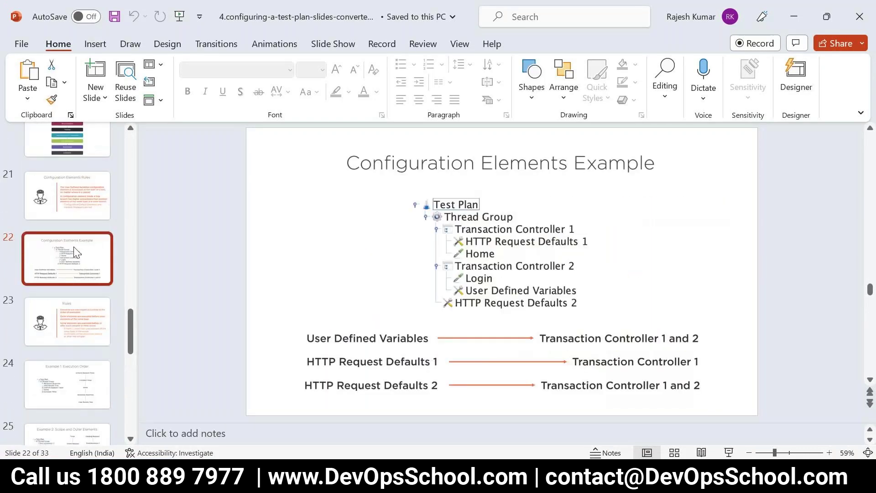
scroll(75, 266, up, 2)
click(69, 246)
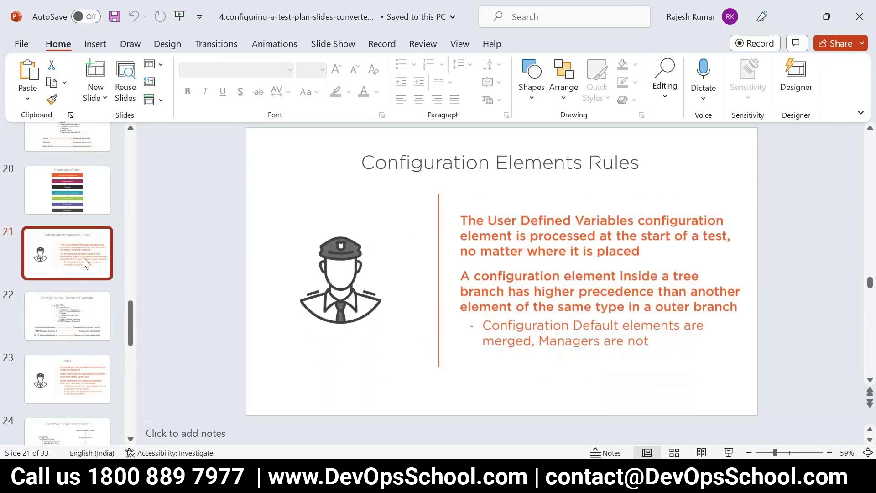
click(78, 211)
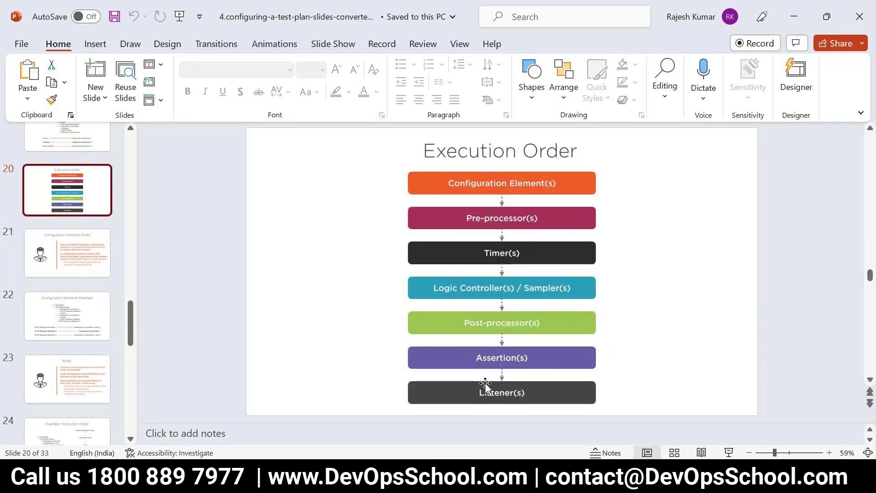
scroll(55, 245, up, 2)
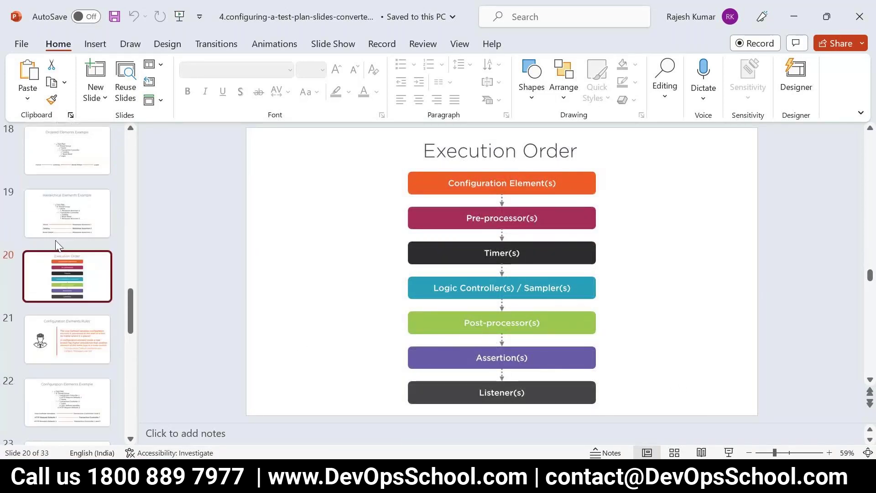
click(51, 218)
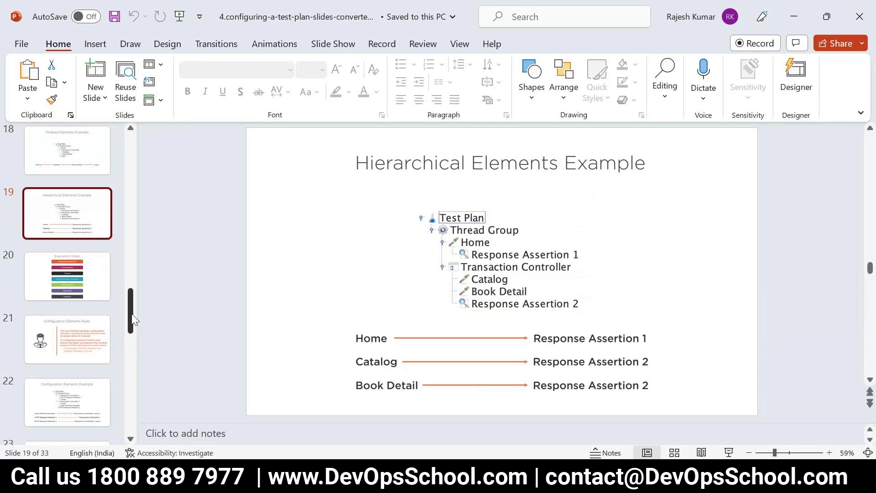
Jump toward the end of the presentation and show slide 30 with the guru99 JMeter performance testing link.
drag(131, 314, 125, 426)
click(71, 166)
click(75, 207)
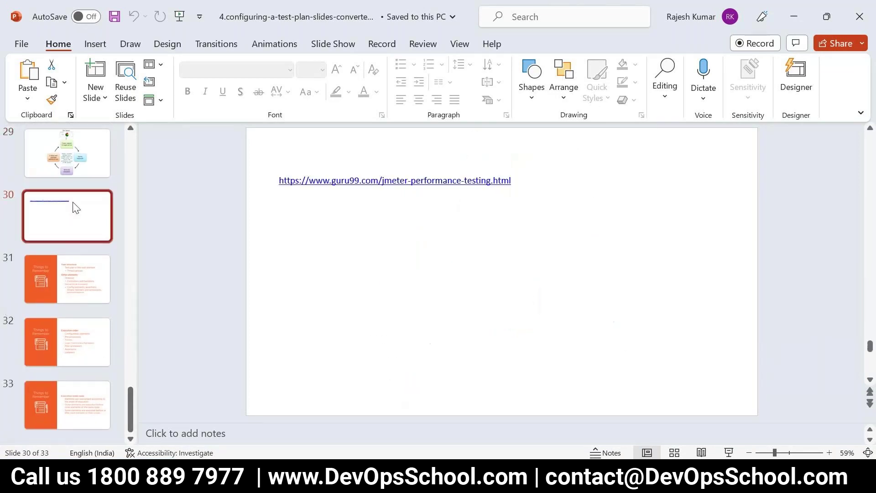
Go back through the Running the Test, Example 4: Think Time and Example 3: Elements Before Sampler slides.
scroll(80, 221, up, 2)
click(75, 169)
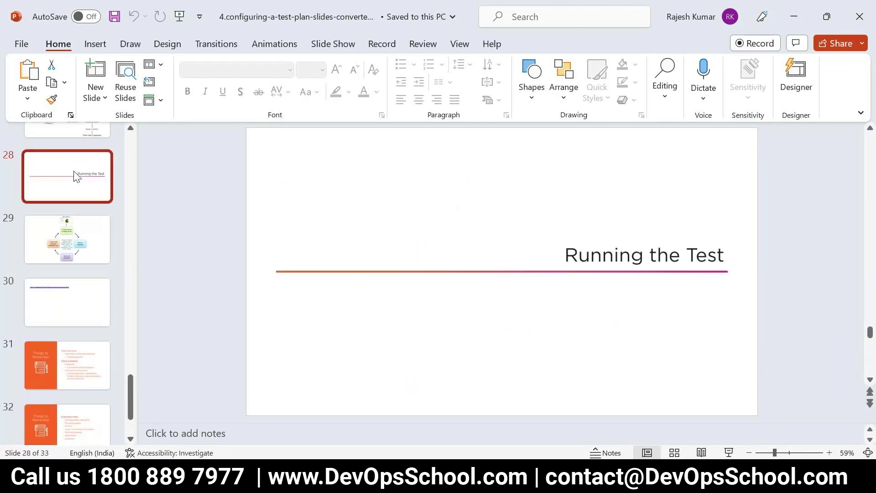
scroll(75, 176, up, 2)
click(80, 209)
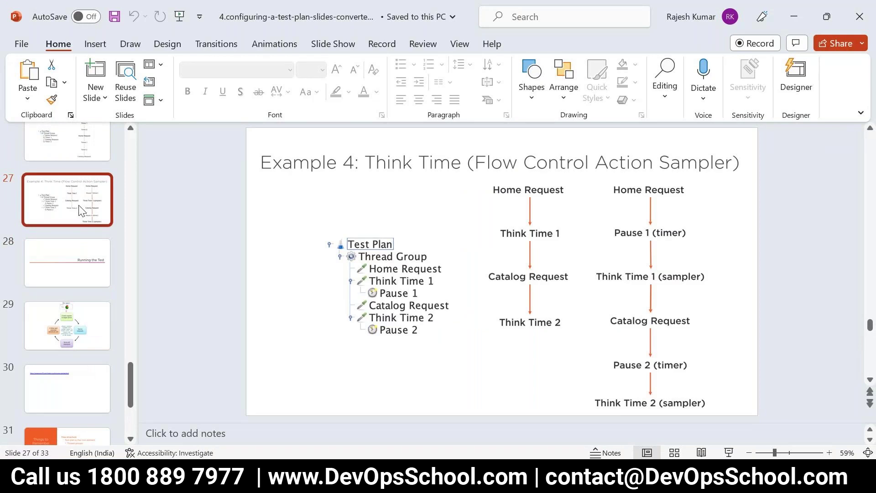
scroll(80, 210, up, 2)
click(77, 210)
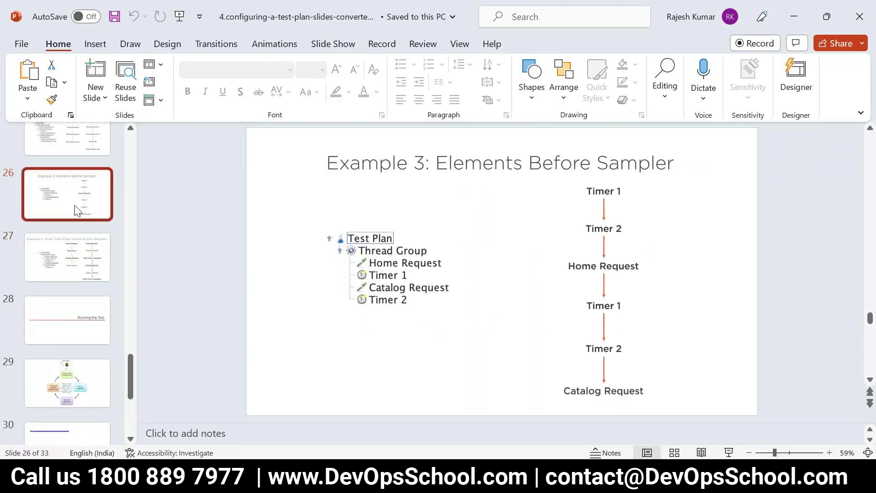
Go back to the Rules slide and show the Example 1: Execution Order slide.
scroll(78, 211, up, 2)
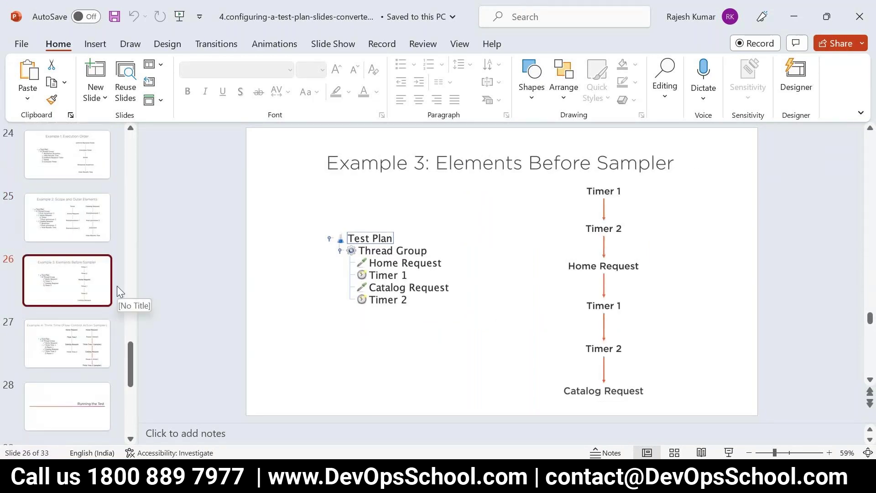
scroll(117, 286, up, 2)
click(78, 172)
scroll(78, 171, up, 2)
click(77, 171)
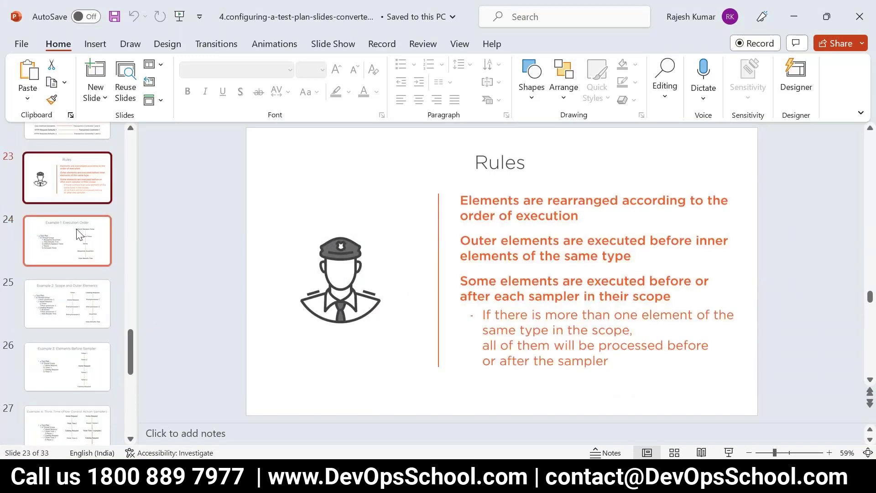
click(89, 241)
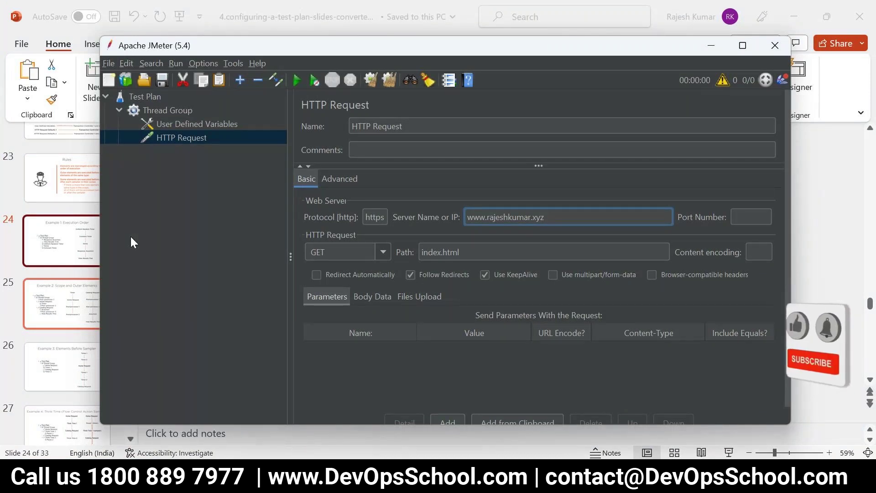
Switch to JMeter and review the sampler and listener types available for the Thread Group, along with the HTTP Request settings.
right_click(161, 108)
mouse_move(173, 114)
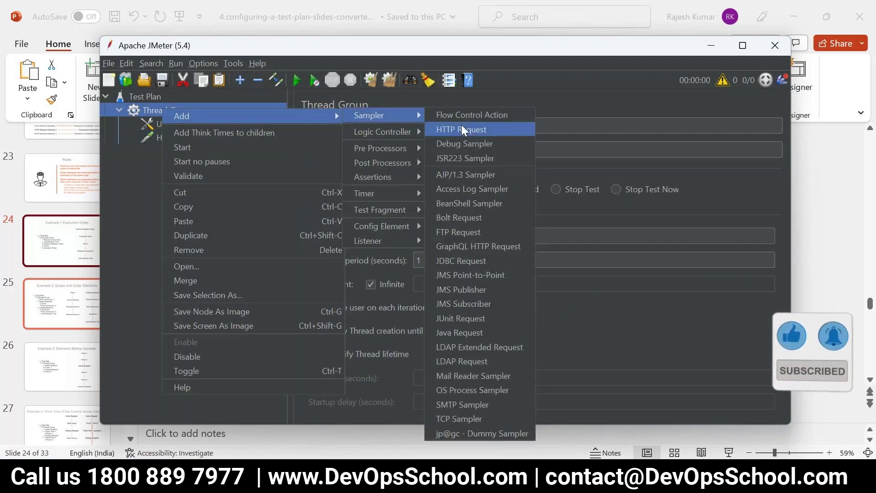
click(153, 188)
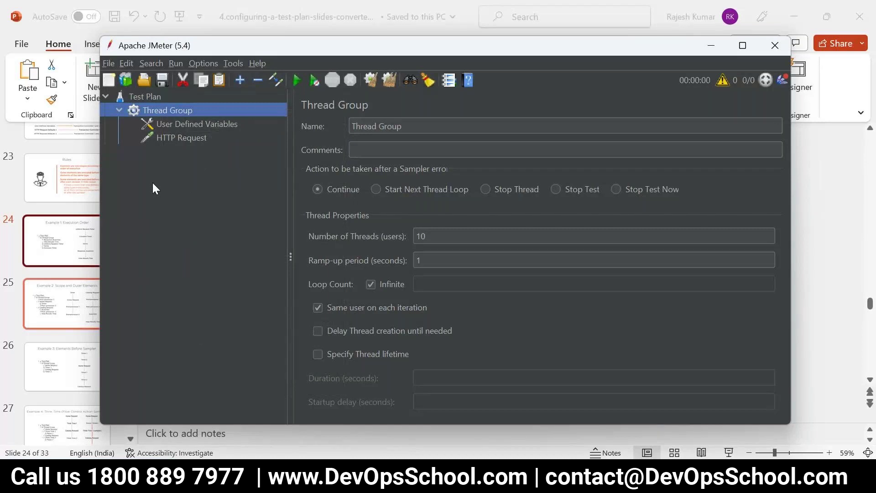
click(174, 137)
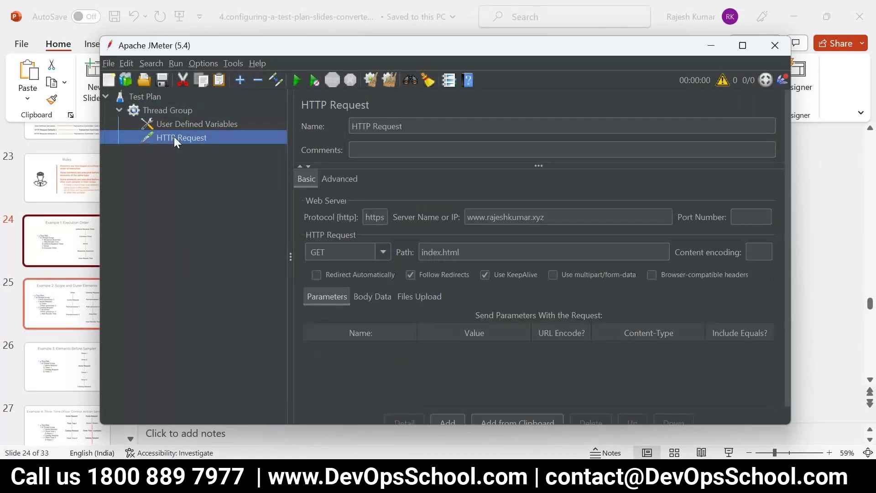
right_click(174, 110)
mouse_move(252, 116)
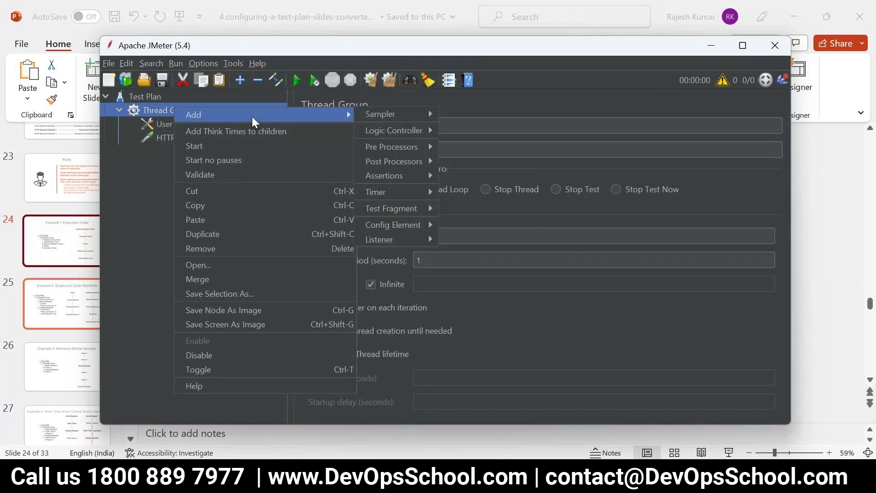
mouse_move(403, 113)
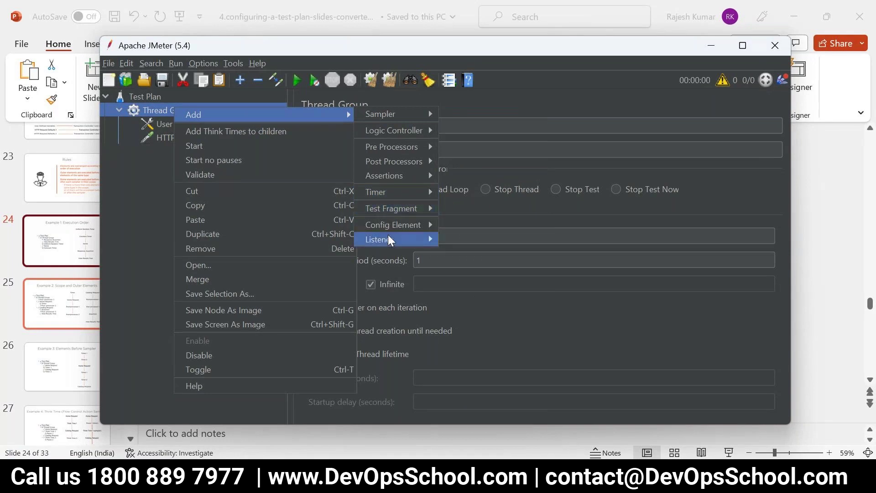
mouse_move(387, 239)
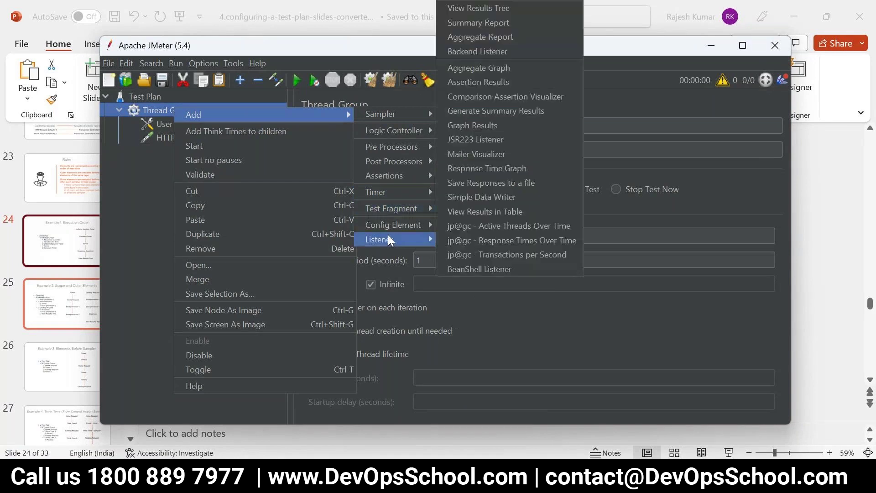
click(168, 162)
click(182, 139)
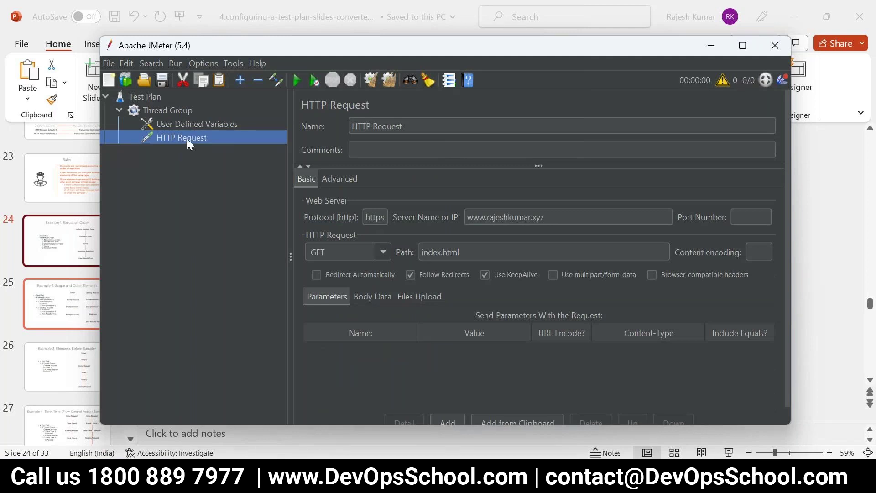
click(181, 211)
Add a View Results Tree listener to the Thread Group.
click(159, 112)
right_click(159, 113)
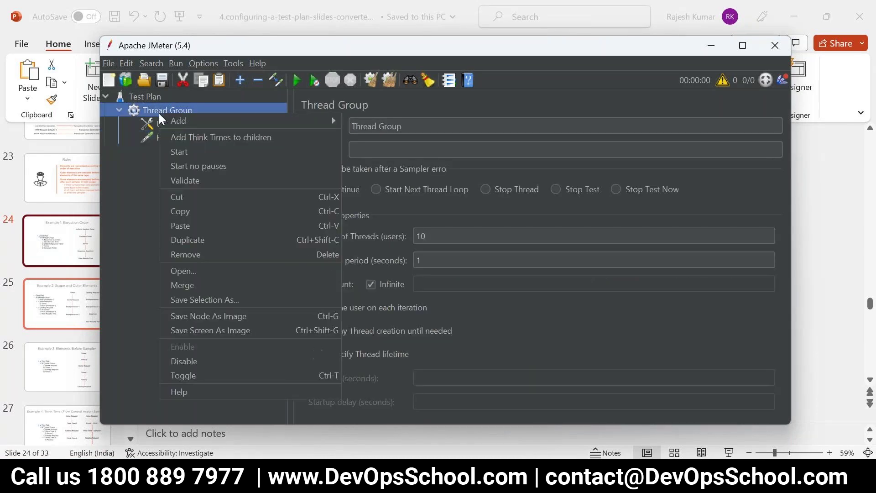
mouse_move(178, 120)
mouse_move(366, 245)
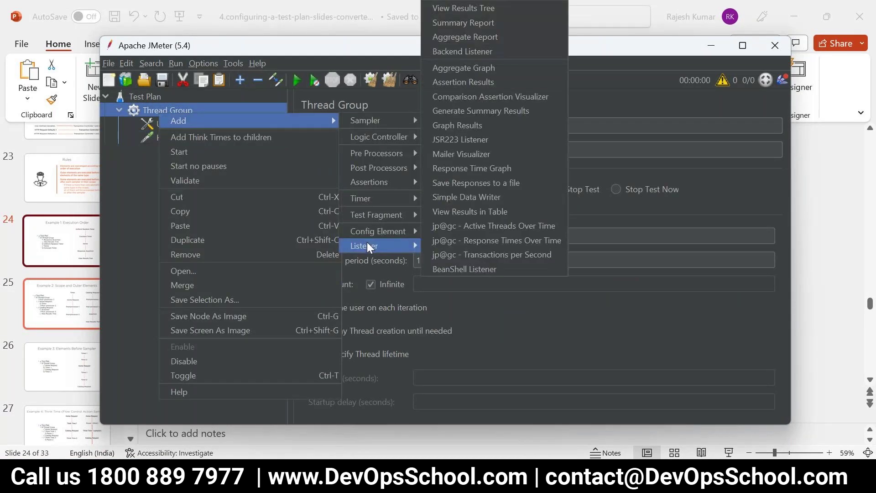
click(466, 9)
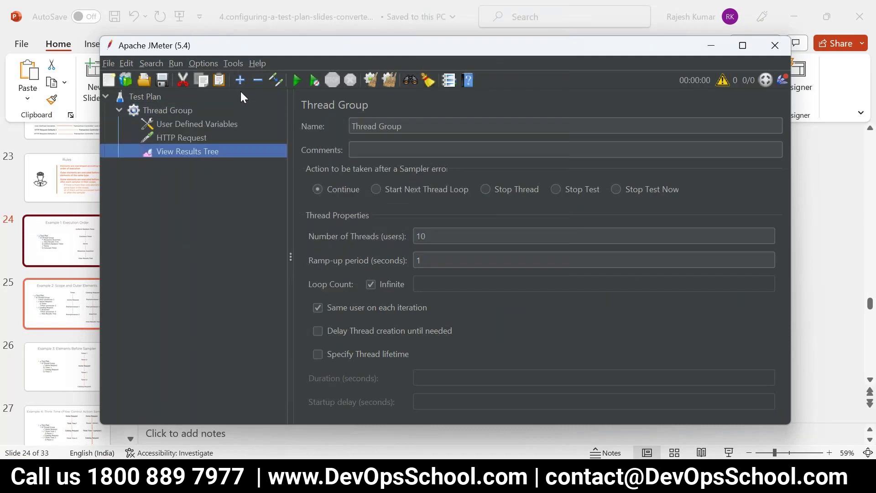
Add Summary Report and Aggregate Report listeners to the Thread Group.
right_click(161, 108)
mouse_move(335, 114)
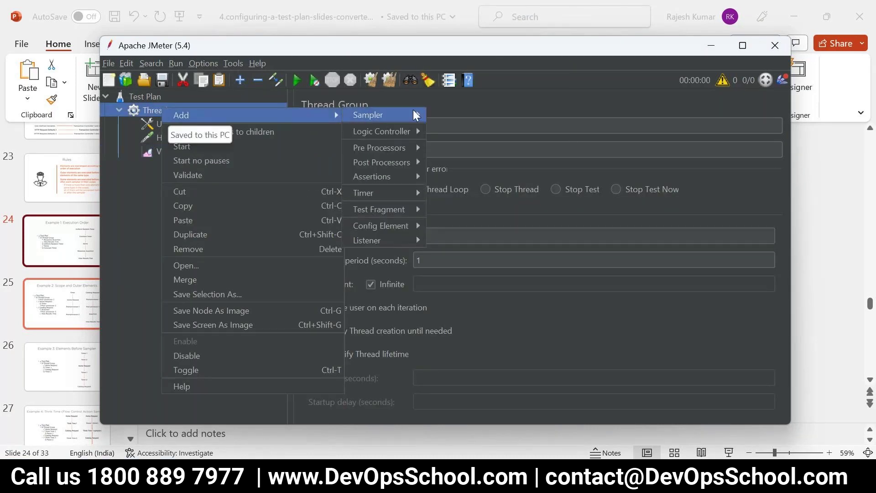
mouse_move(373, 239)
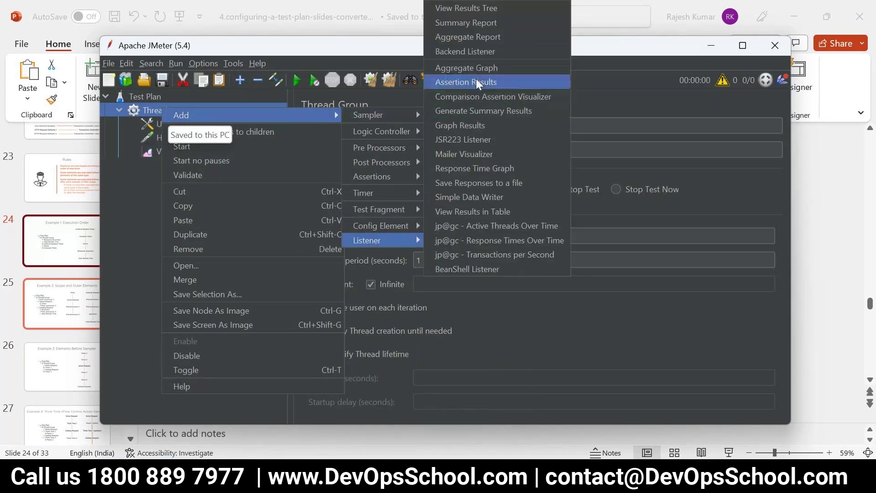
click(461, 25)
right_click(171, 108)
mouse_move(319, 112)
mouse_move(400, 245)
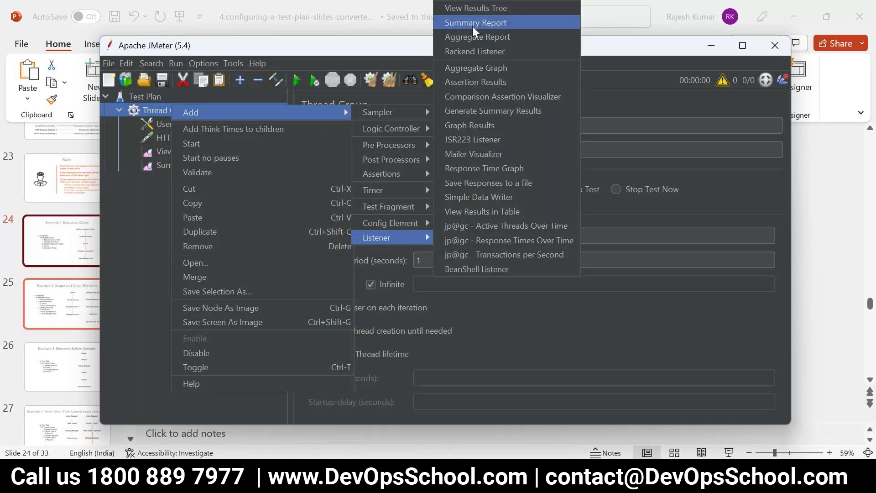
click(477, 37)
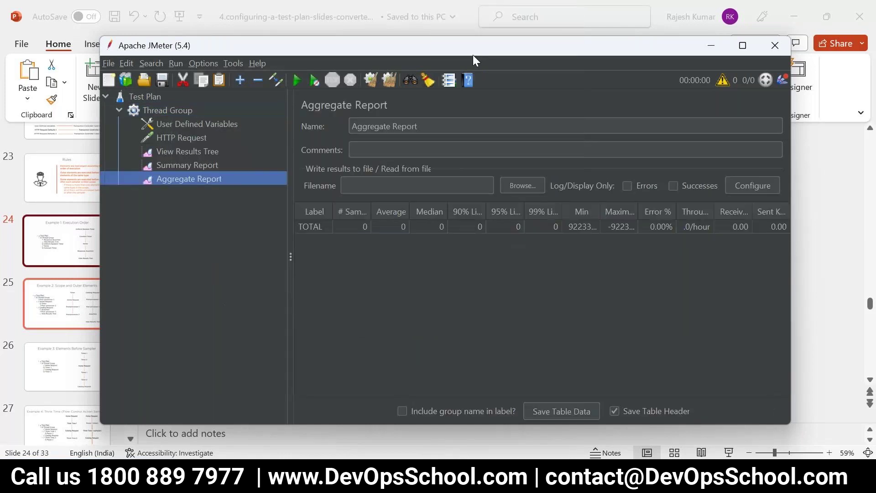
Review the HTTP Request sampler and highlight the View Results Tree, Summary Report and Aggregate Report listeners together.
click(206, 155)
shift+click(208, 179)
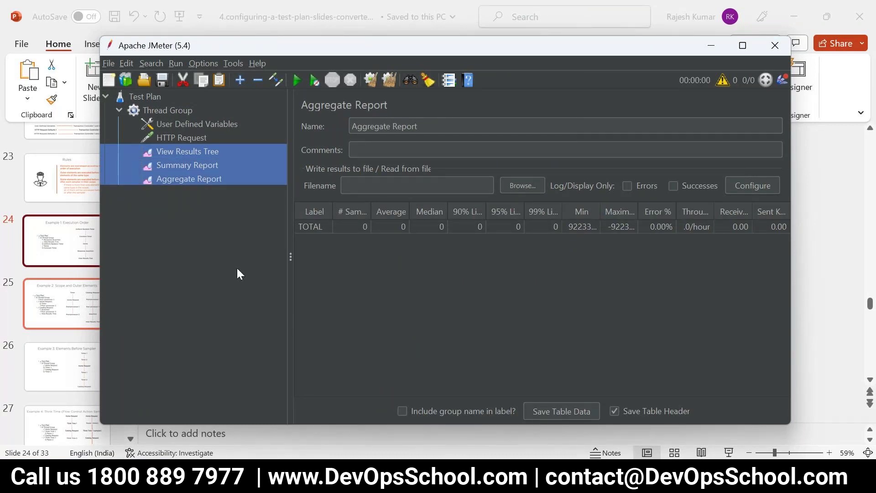
click(163, 111)
click(181, 139)
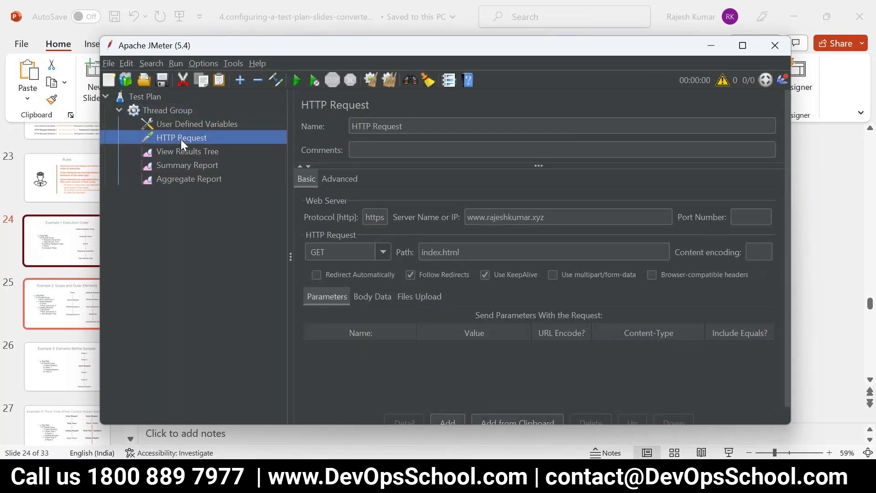
click(187, 152)
shift+click(184, 177)
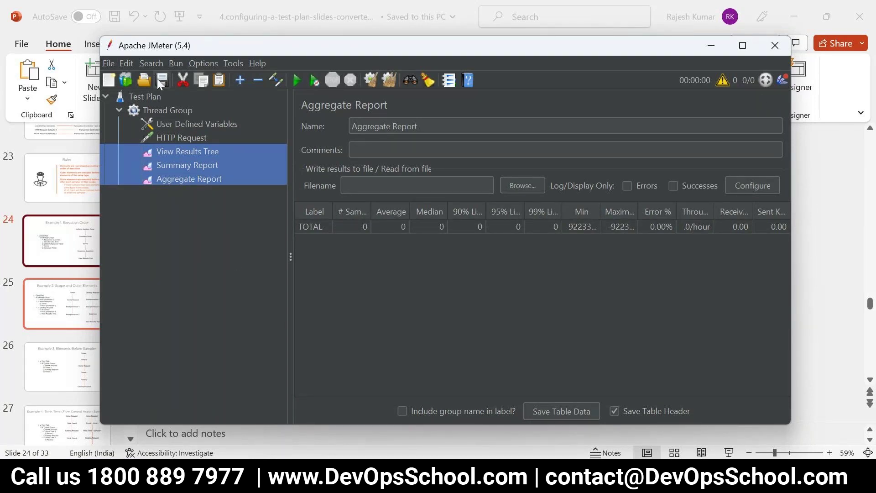
Save the test plan as Aggregate Report.jmx in the JMeter bin folder, overwriting the existing file.
click(110, 64)
click(145, 182)
click(534, 335)
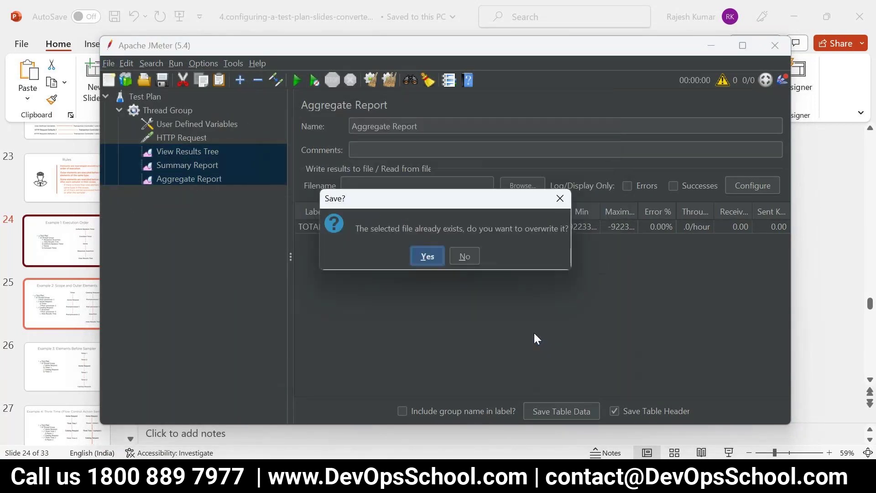
click(431, 255)
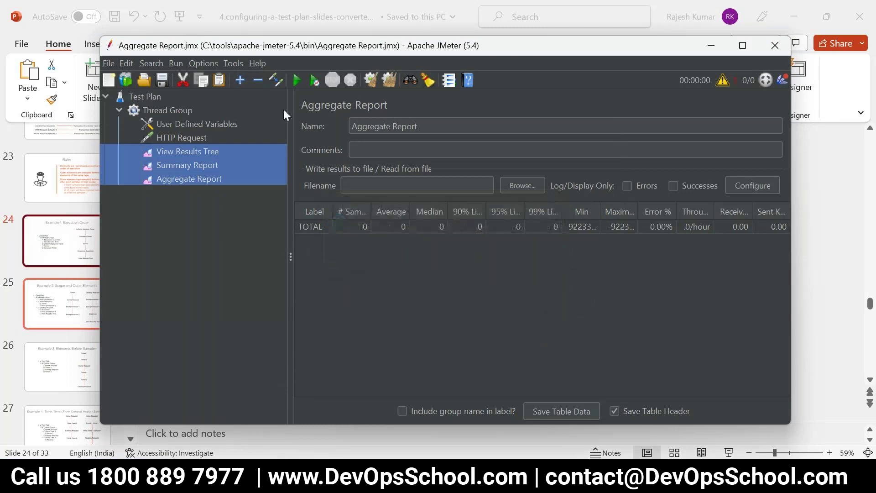
Start the test and inspect the first HTTP Request's sampler result in View Results Tree.
click(297, 80)
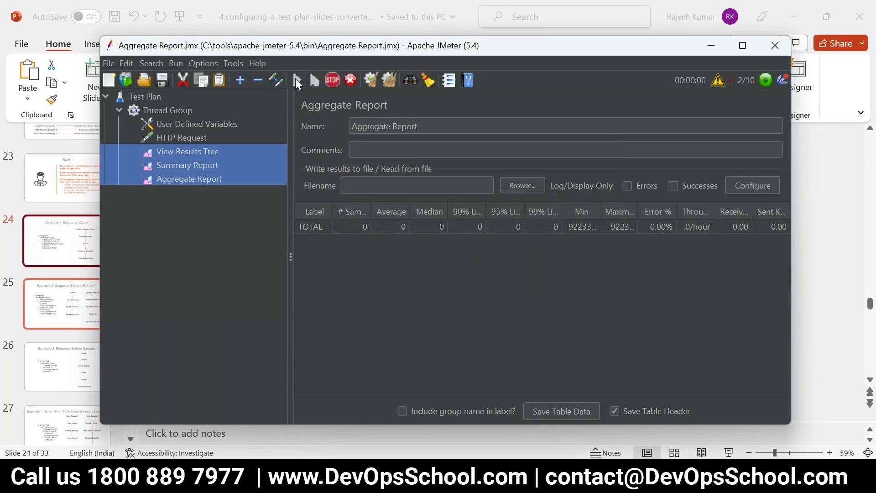
click(191, 152)
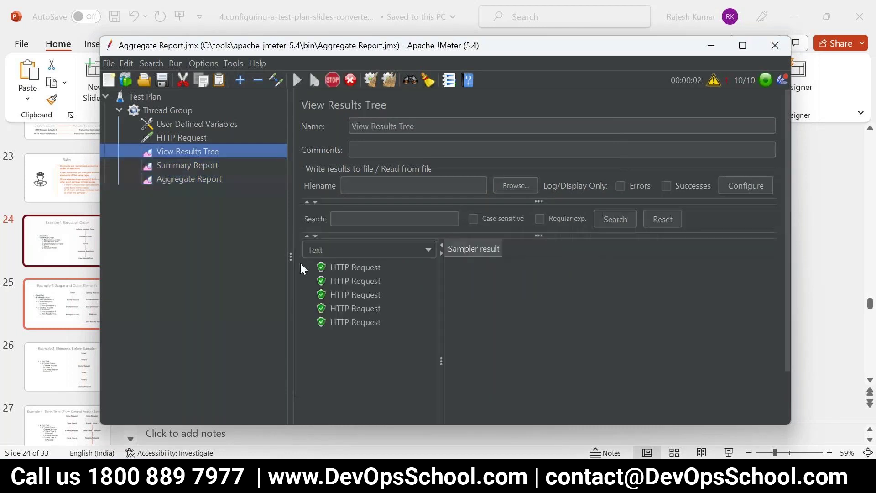
click(344, 271)
click(538, 415)
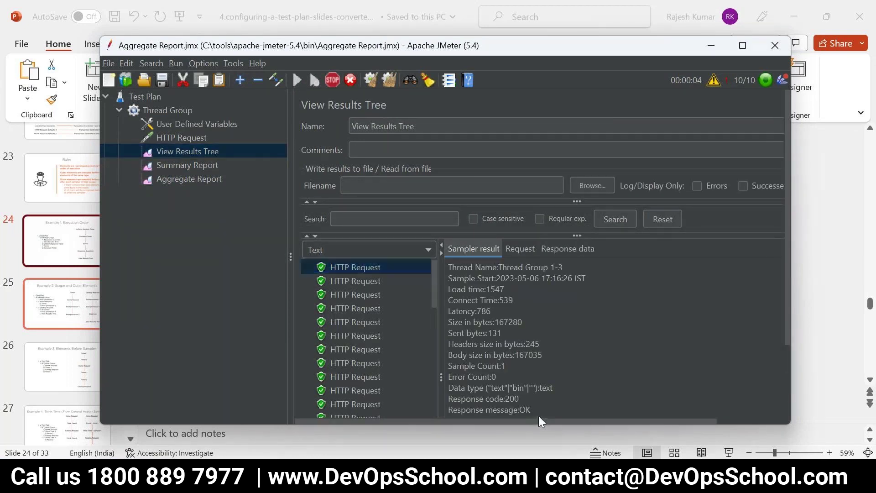
drag(472, 269, 503, 344)
Examine the request body and requested URL of the first and third HTTP Request samples.
click(519, 250)
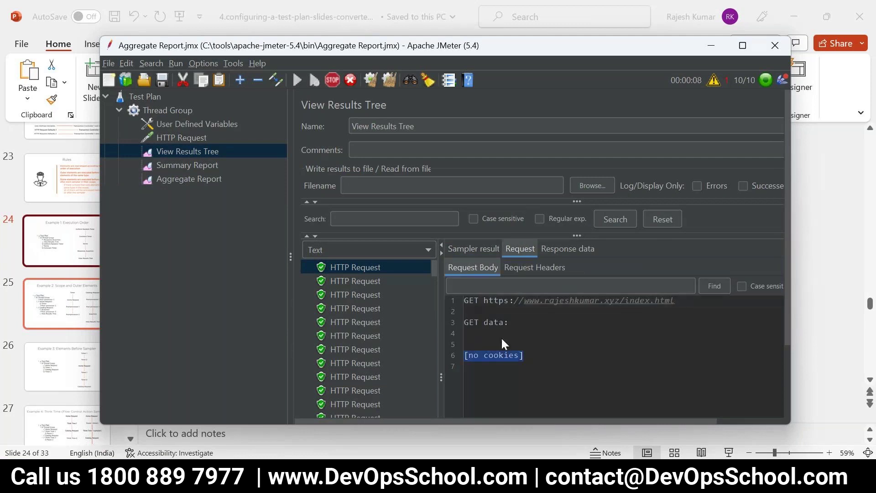
drag(678, 298, 590, 301)
click(354, 296)
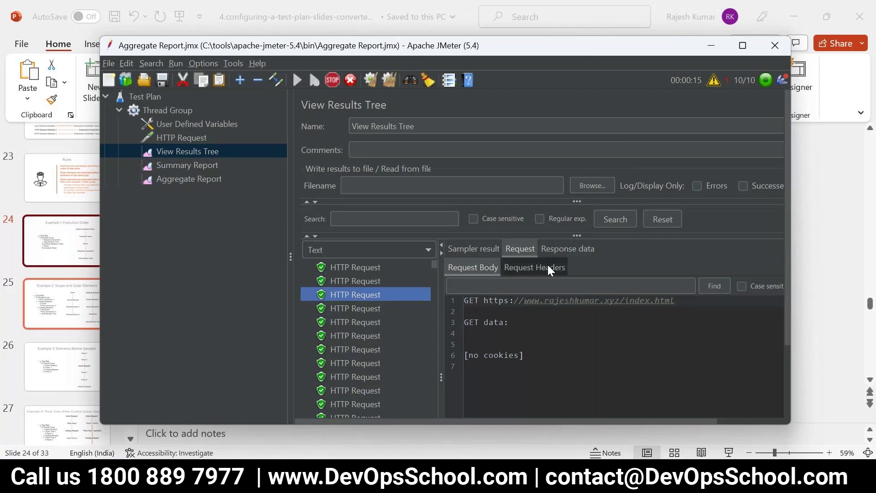
Examine the response body and response headers of the third HTTP Request sample.
click(566, 250)
scroll(546, 333, down, 3)
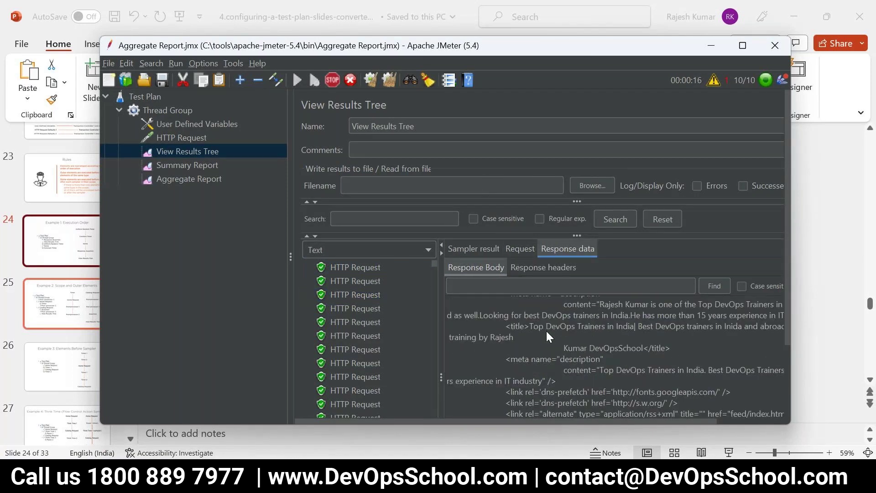
scroll(547, 333, down, 10)
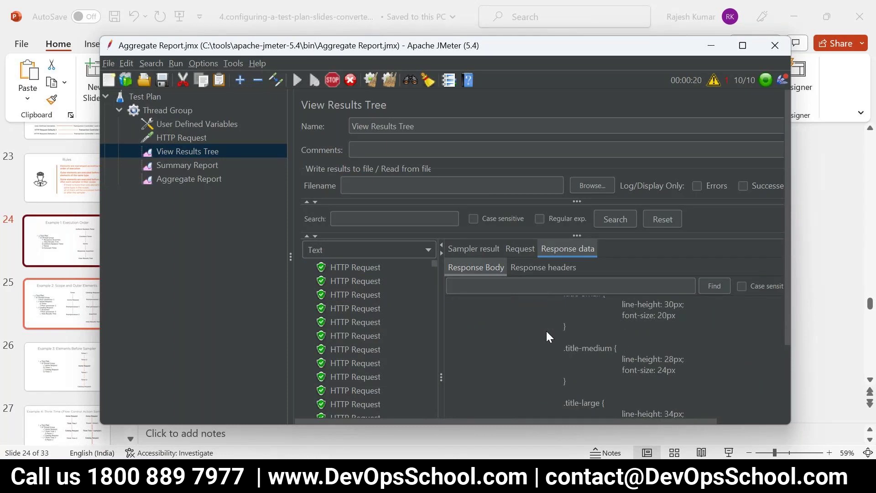
click(527, 270)
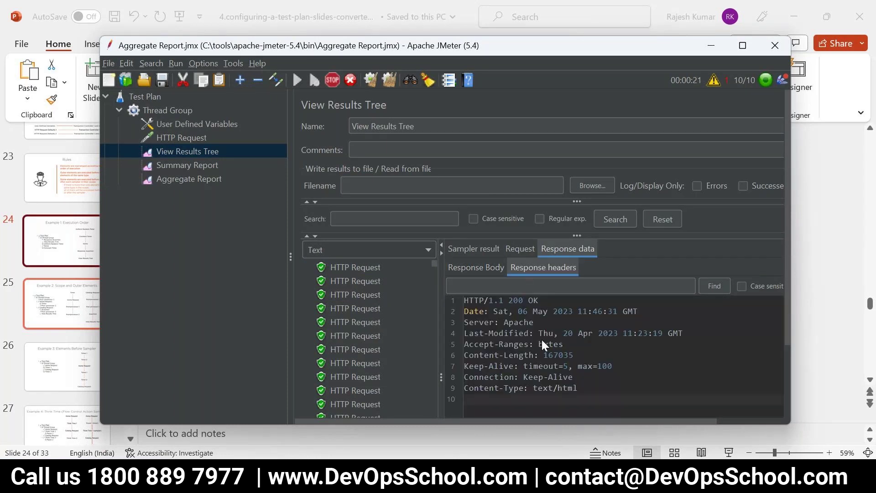
drag(464, 299, 573, 378)
click(554, 361)
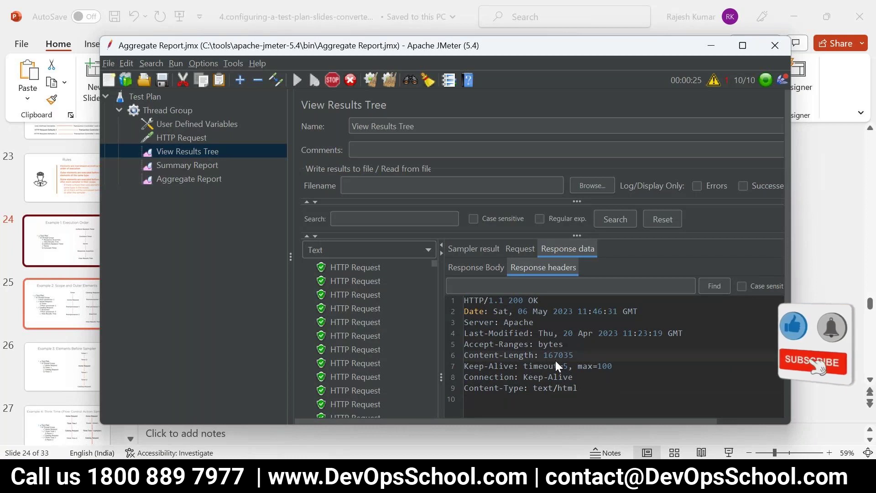
Check the running test's figures in the Summary Report and Aggregate Report, and return to View Results Tree.
click(187, 165)
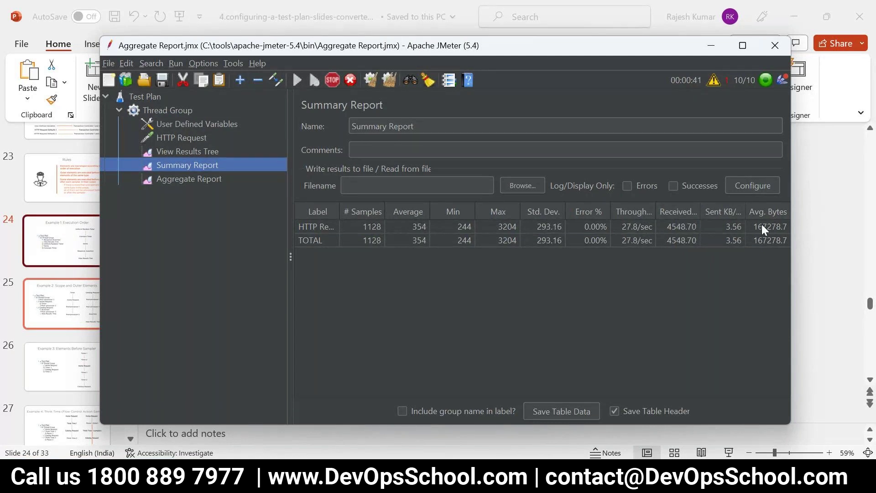
key(Down)
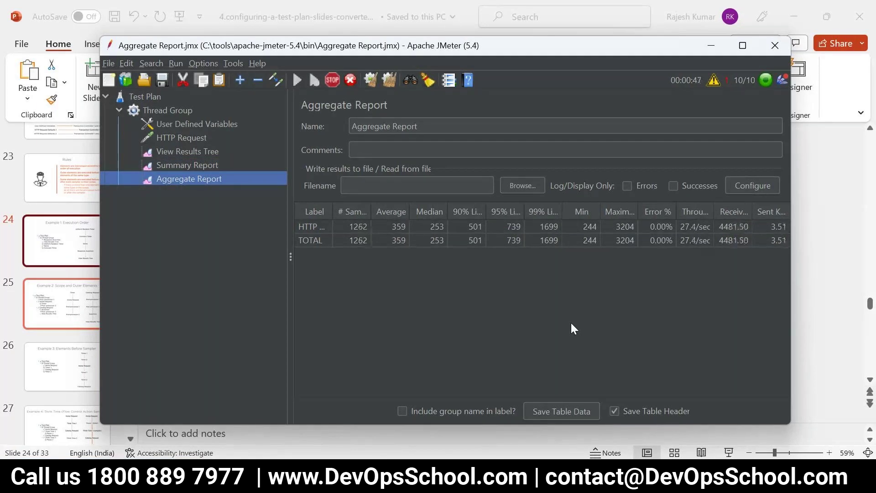
click(193, 167)
click(182, 152)
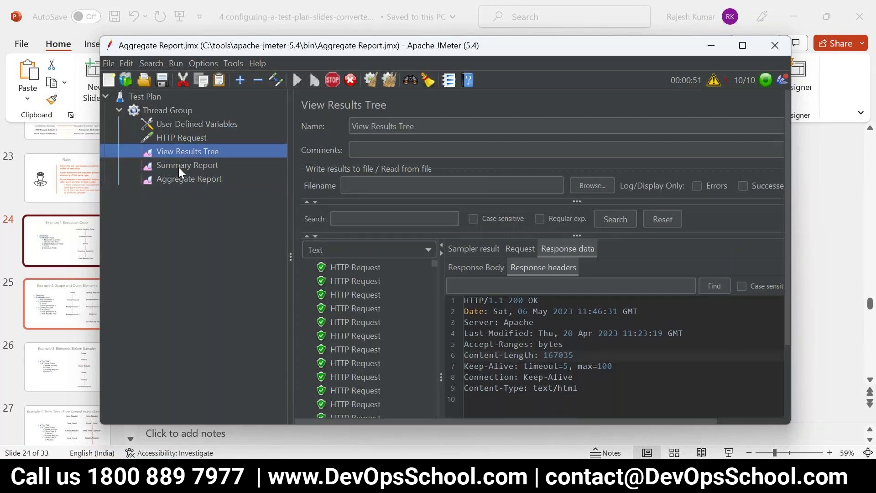
Review the Aggregate Report and Summary Report figures of the running test.
click(184, 180)
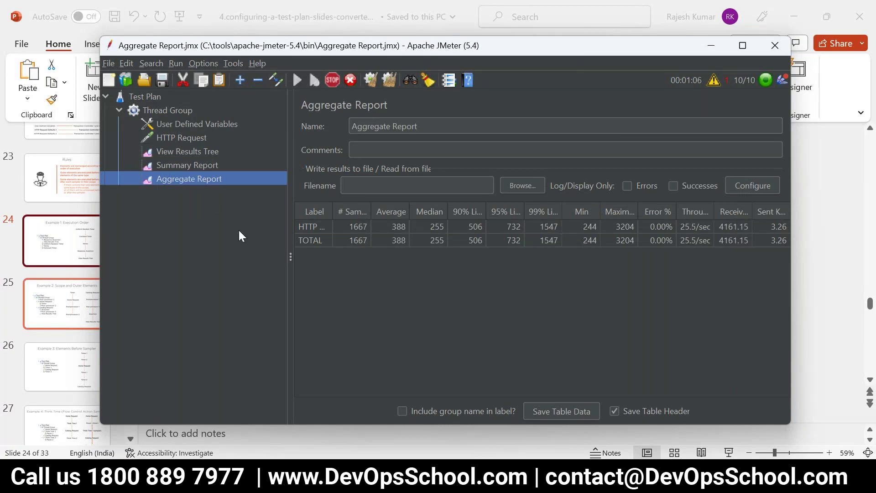
click(170, 169)
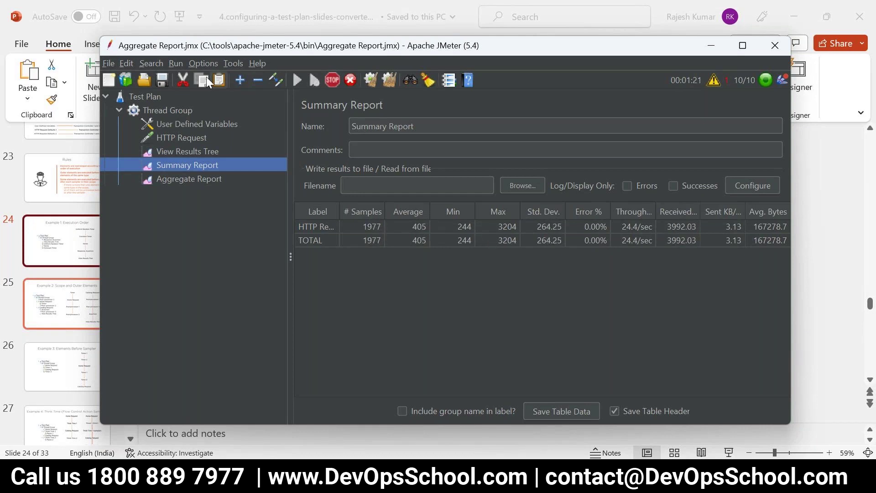
Add a Graph Results listener to the Thread Group.
right_click(163, 112)
mouse_move(209, 113)
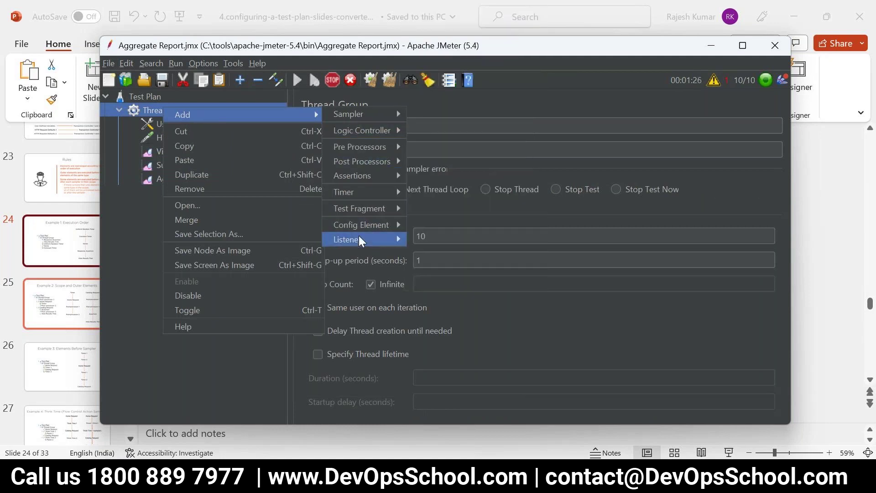
mouse_move(358, 237)
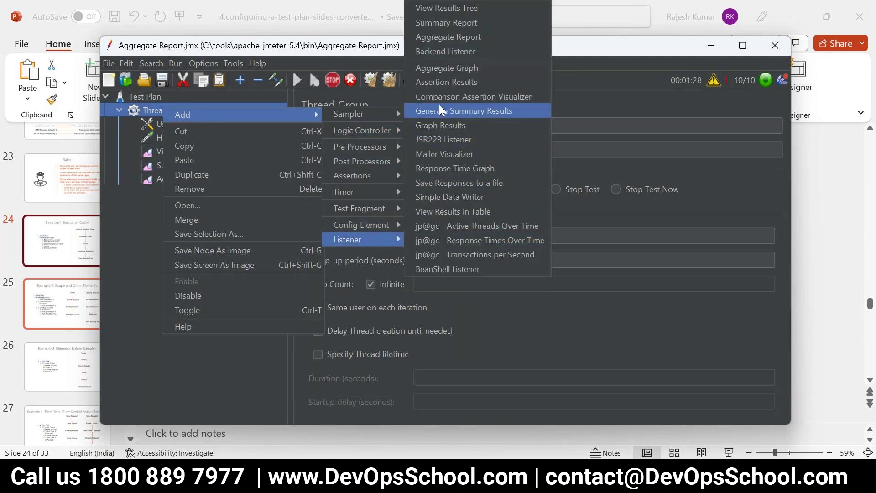
click(441, 126)
key(Up)
key(Down)
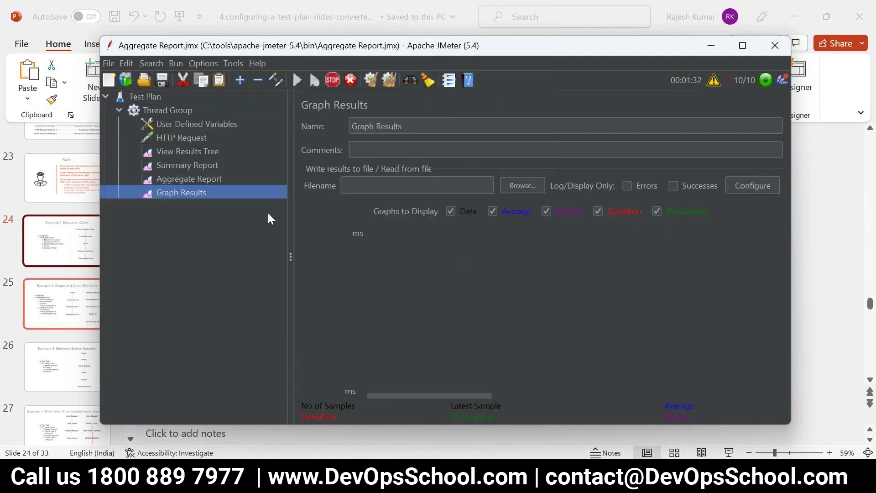
Look over the HTTP Request sampler settings and the View Results Tree listener.
click(181, 183)
click(164, 139)
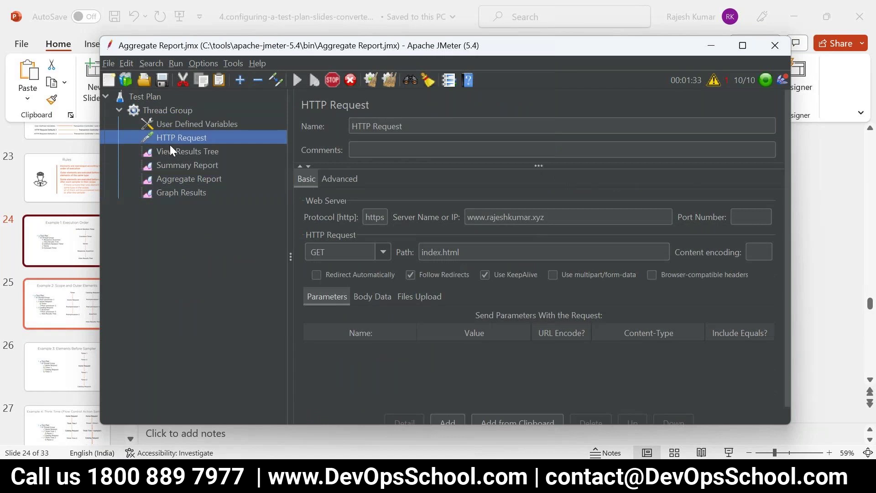
click(173, 153)
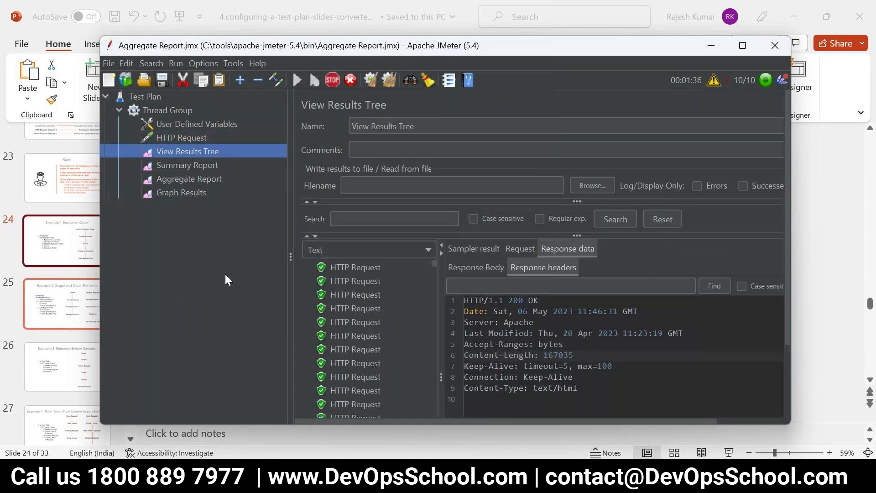
Review the Thread Group's thread properties, especially the number of users, and its User Defined Variables.
click(171, 114)
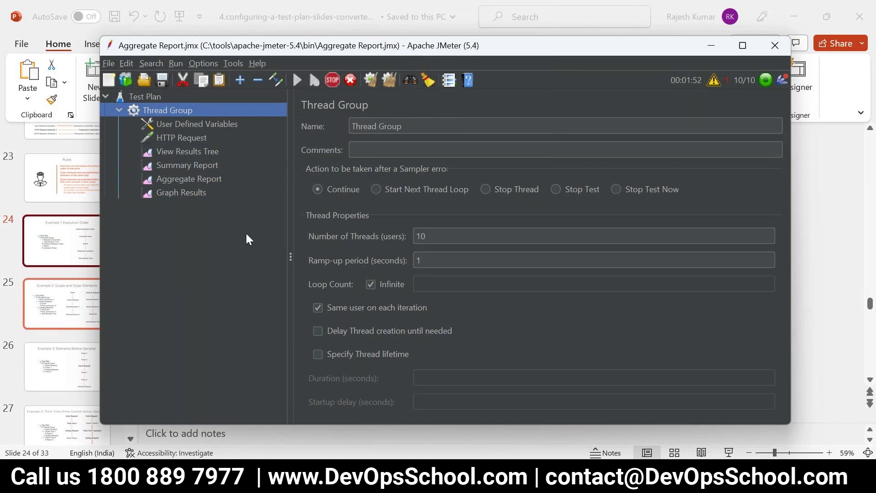
double_click(171, 110)
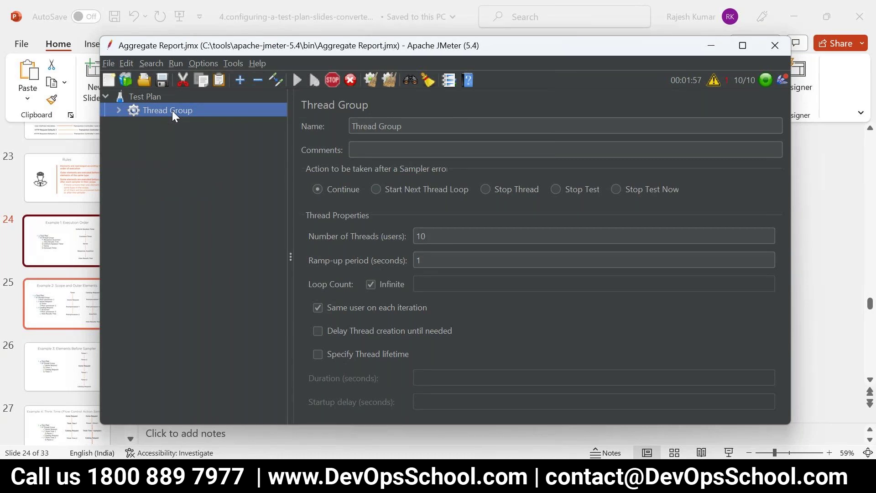
click(117, 110)
click(182, 123)
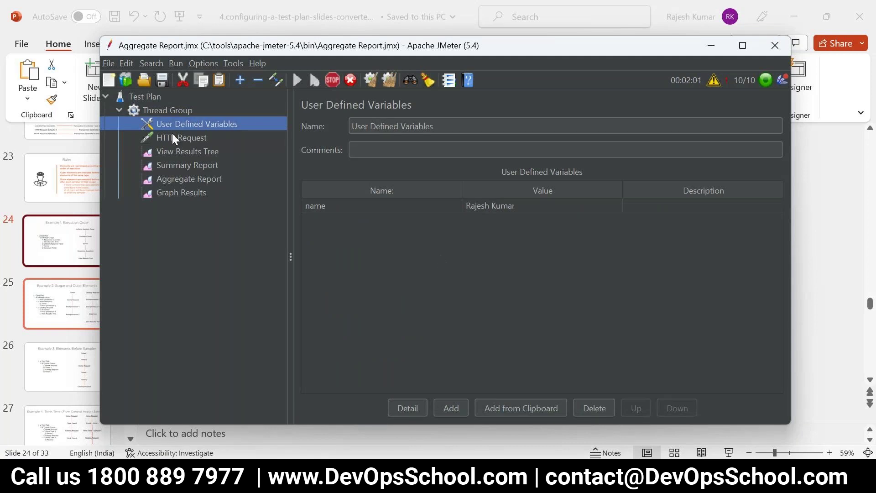
click(166, 115)
drag(428, 236, 414, 237)
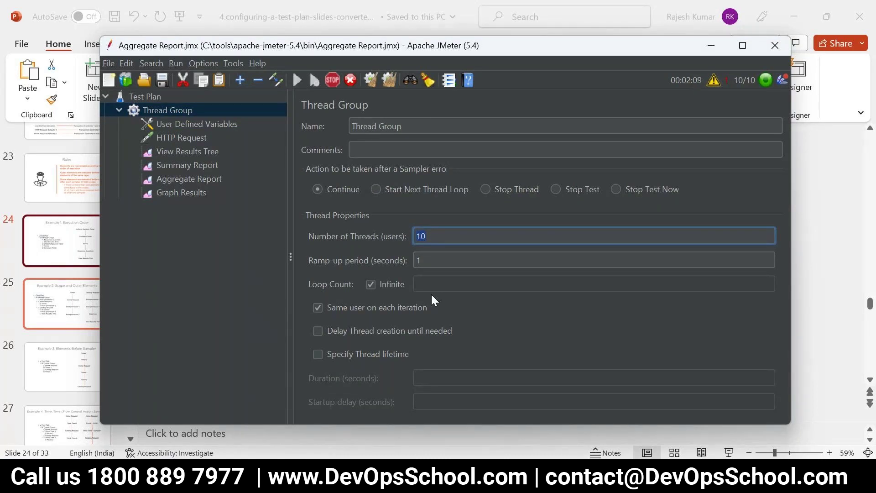
click(434, 241)
Compare the View Results Tree listener with the averages and throughput in the Summary Report.
click(170, 153)
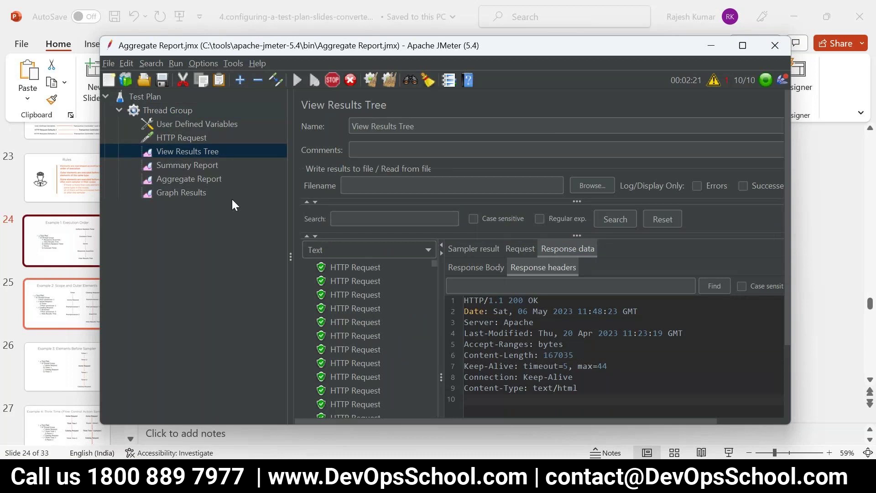
click(201, 166)
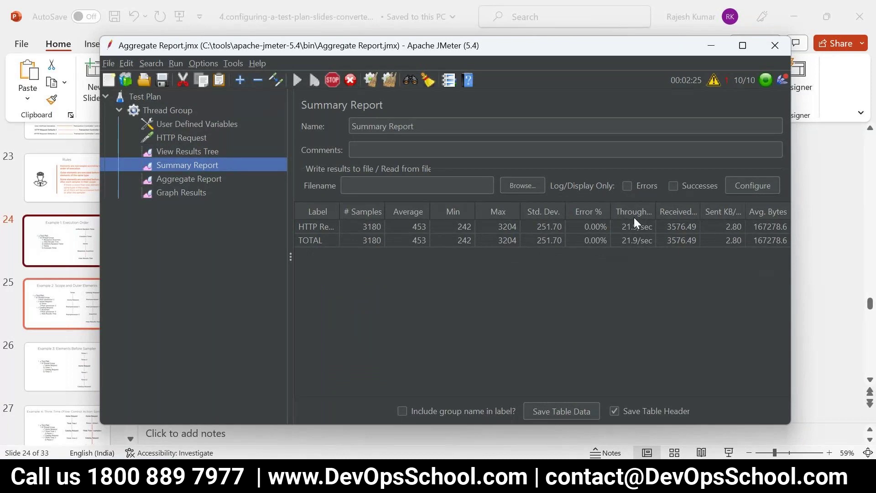
click(420, 233)
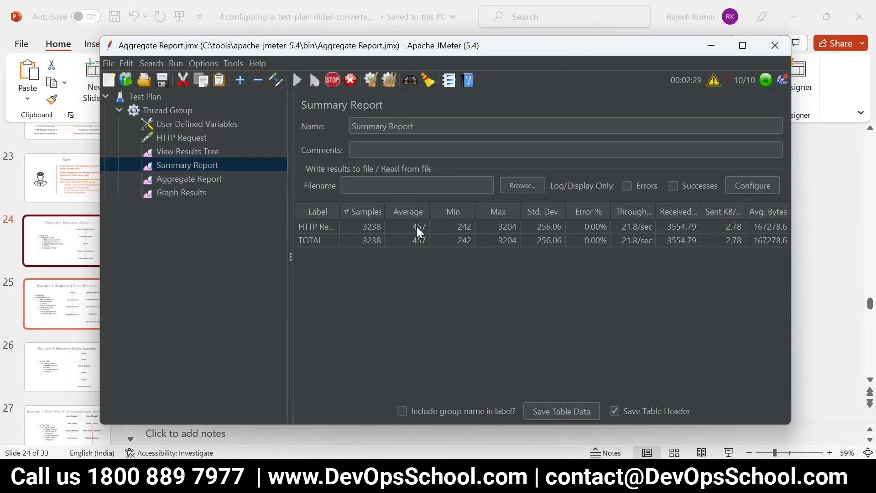
Examine an HTTP request's response headers and sampler result in View Results Tree, including load time, connect time, latency and error count.
click(176, 155)
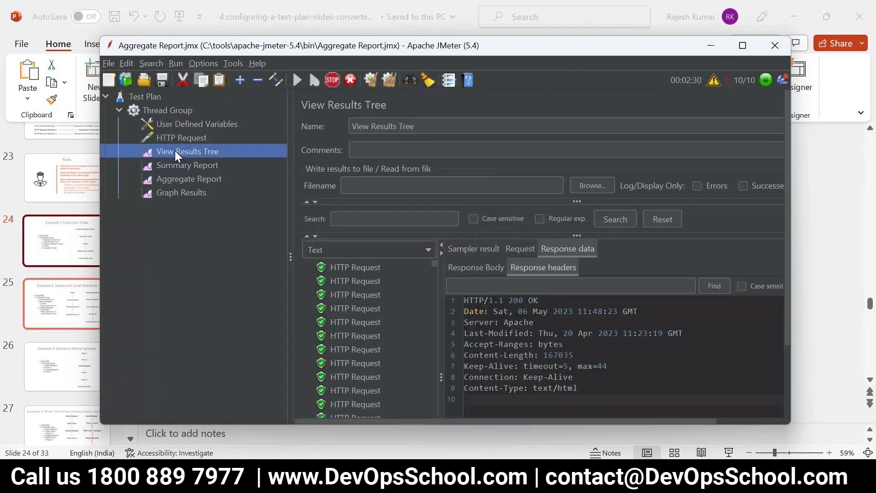
click(536, 272)
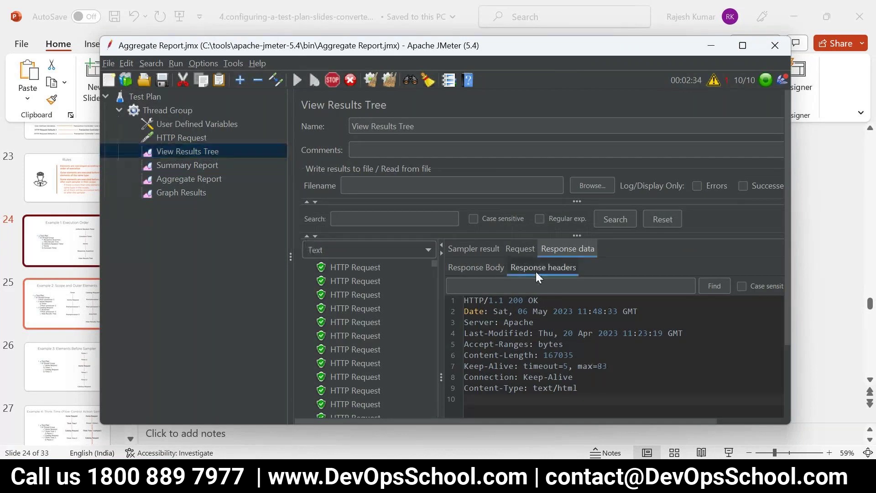
click(522, 250)
click(473, 248)
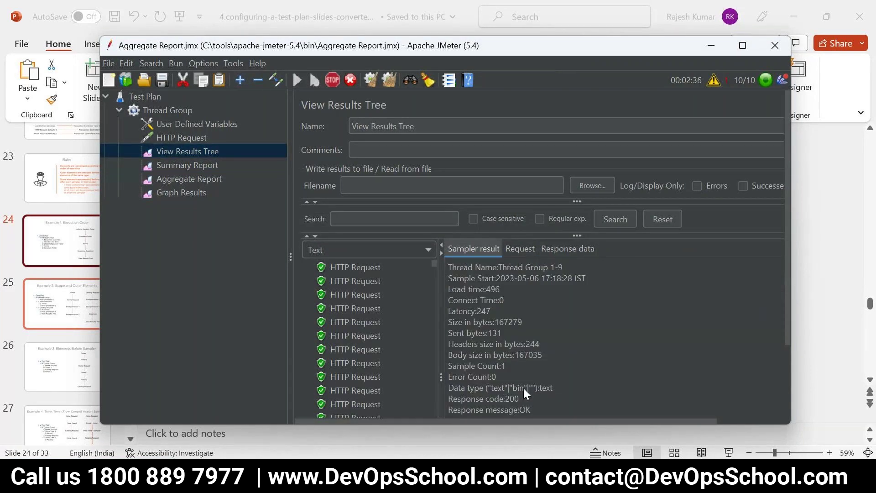
click(492, 379)
drag(492, 378, 495, 387)
click(508, 292)
drag(483, 287, 446, 284)
click(508, 290)
drag(508, 291, 455, 296)
click(499, 305)
drag(504, 303, 485, 300)
drag(463, 300, 505, 344)
click(557, 372)
key(ctrl+a)
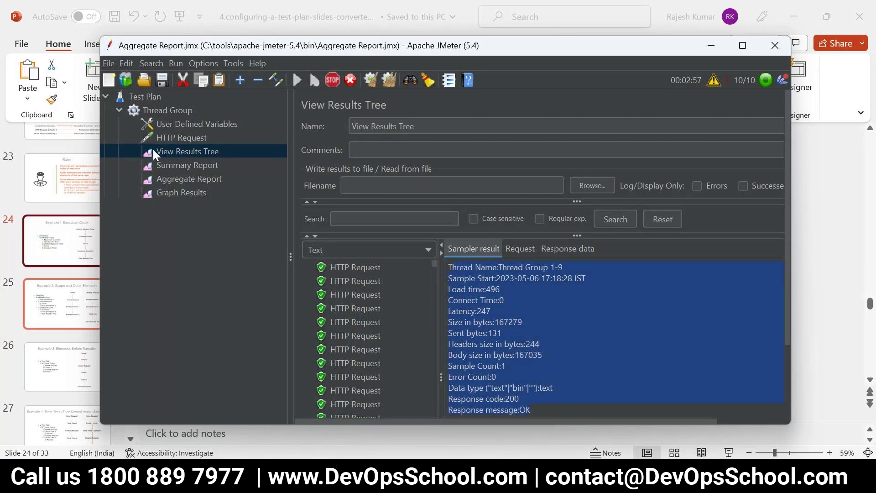
Switch to the PowerPoint deck and go back through the slides to the Logic Controllers slide.
mouse_move(447, 479)
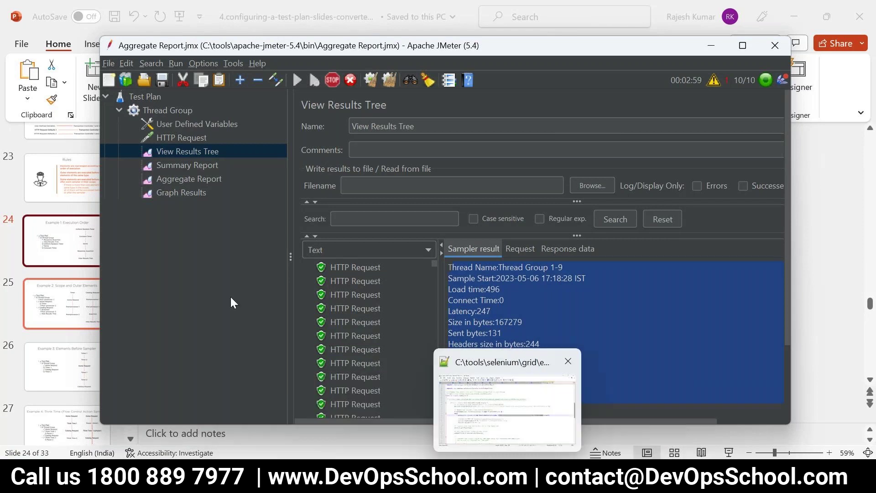
click(170, 124)
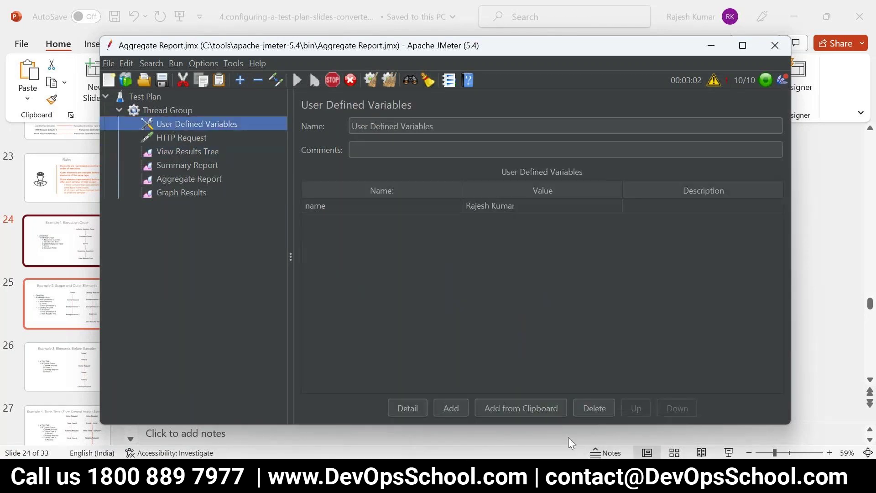
mouse_move(568, 479)
click(669, 412)
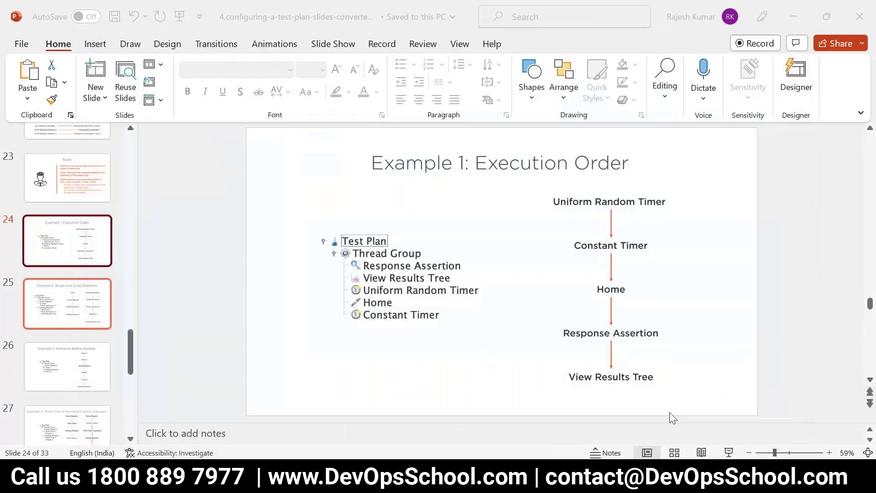
scroll(87, 283, up, 2)
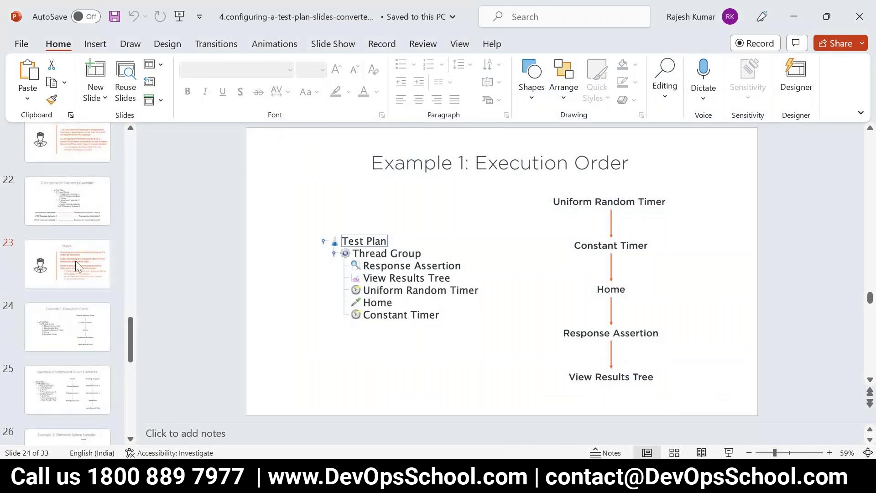
key(Up)
key(Up)
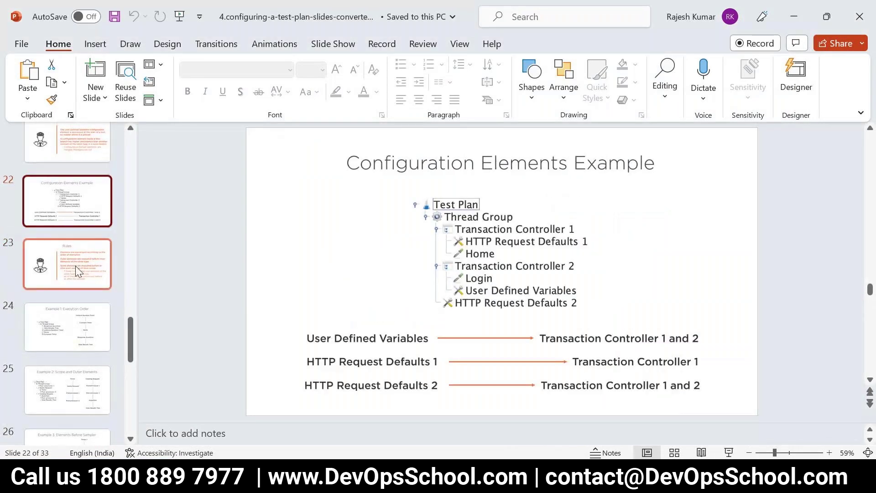
scroll(76, 266, up, 3)
scroll(86, 244, up, 10)
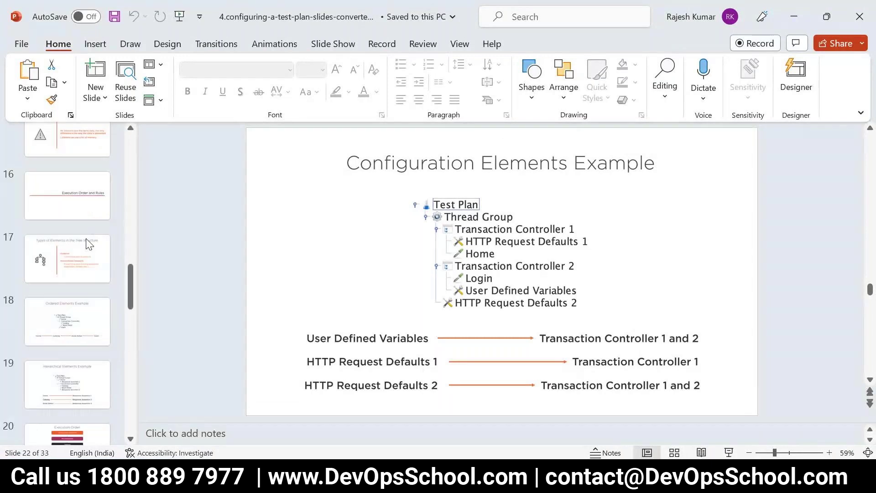
click(73, 240)
key(Up)
click(73, 240)
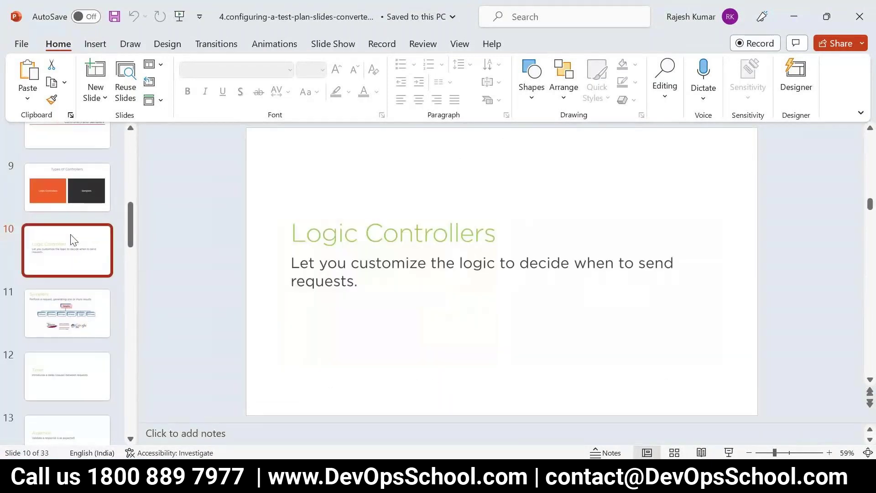
Switch back to JMeter, stop the running test and open the HTTP Request sampler.
key(alt+Tab)
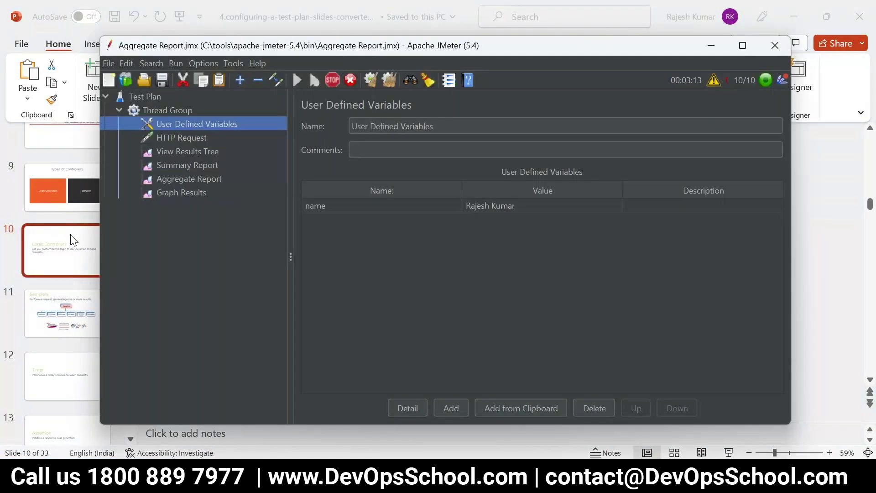
click(332, 80)
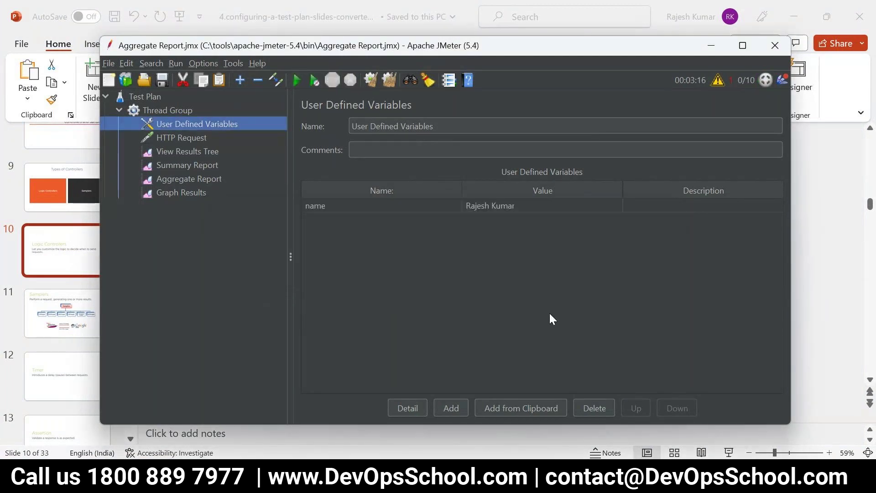
click(183, 138)
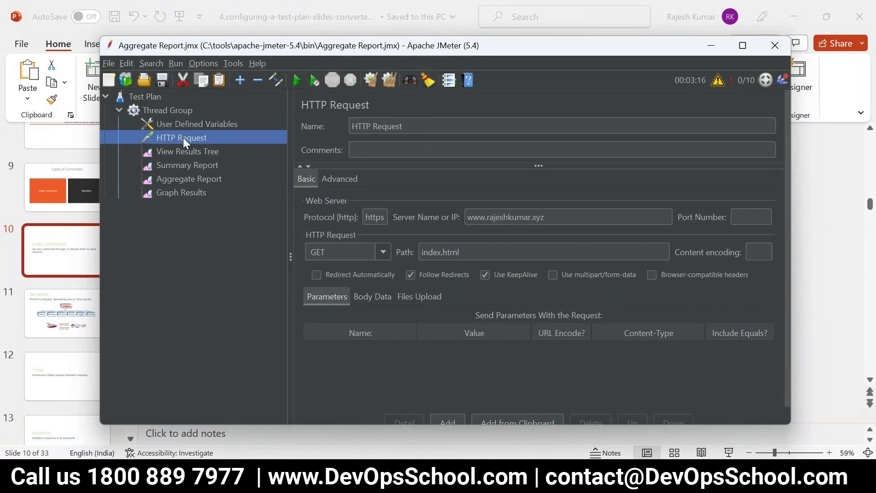
Switch to PowerPoint and present slide 4, Components of a Test Script, as a full-screen slide show.
mouse_move(477, 484)
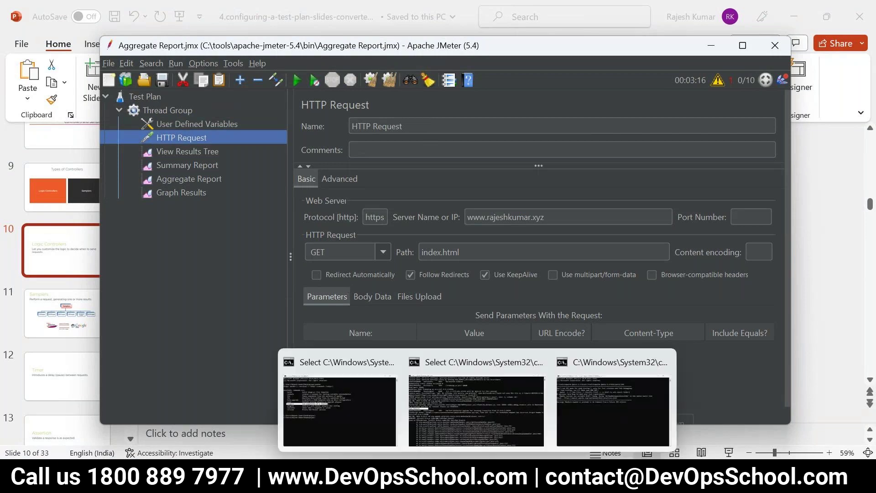
click(75, 203)
scroll(72, 276, up, 3)
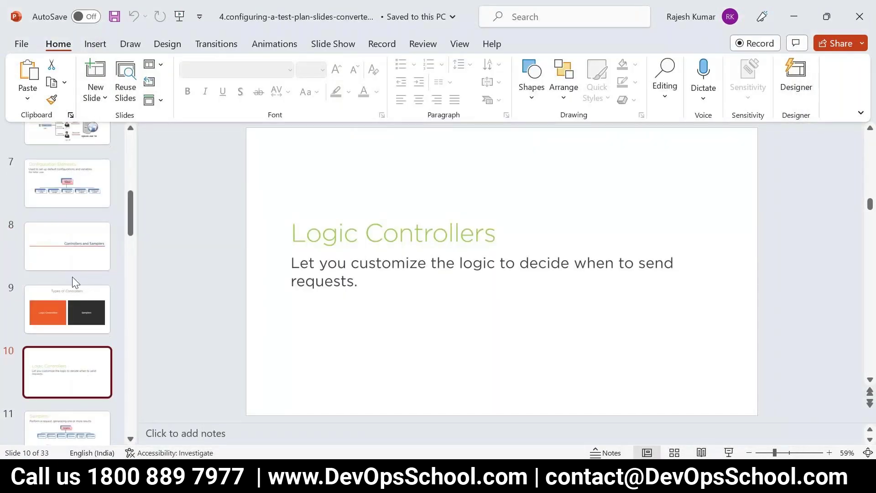
click(69, 227)
scroll(69, 228, up, 5)
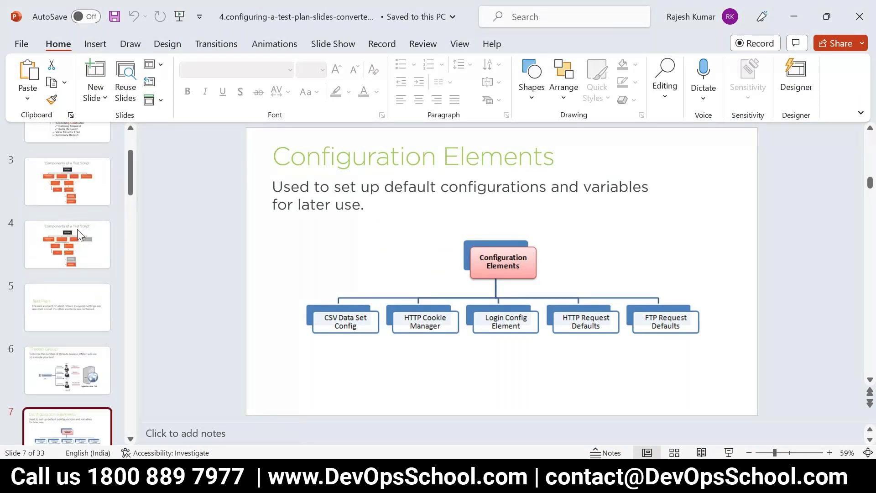
click(67, 247)
click(729, 452)
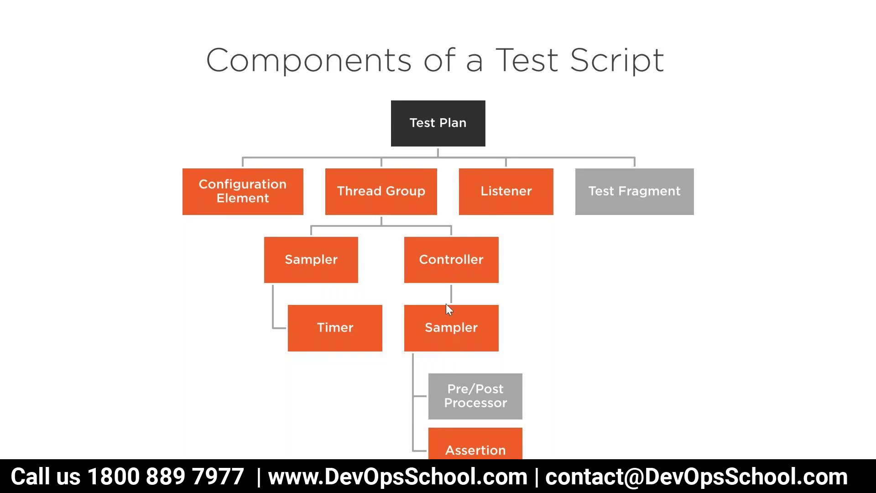
End the slide show and return to JMeter to view the Thread Group's User Defined Variables.
key(Escape)
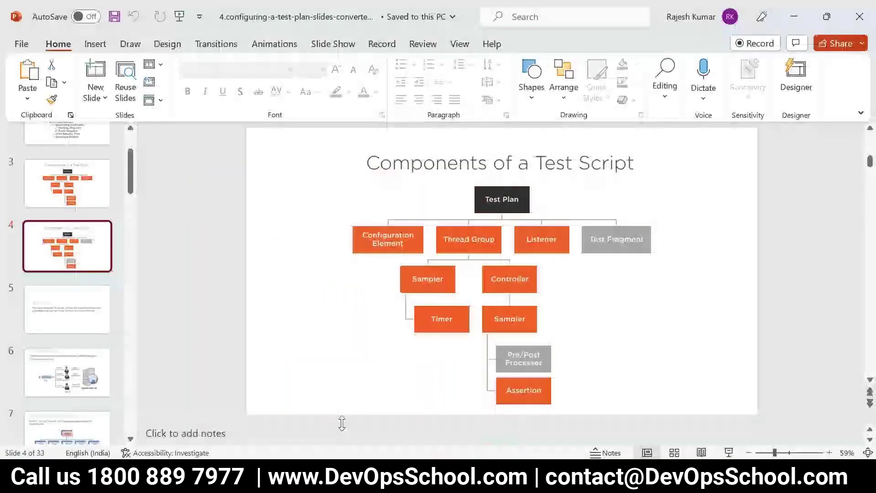
key(alt+Tab)
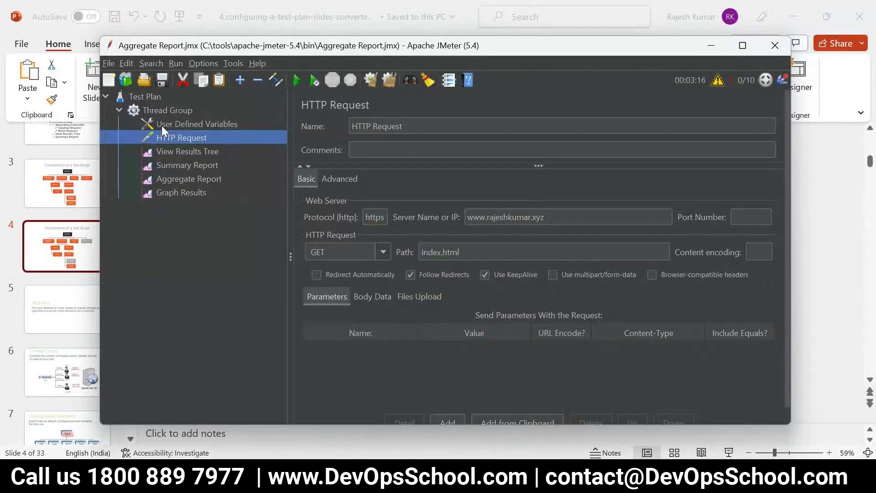
click(162, 124)
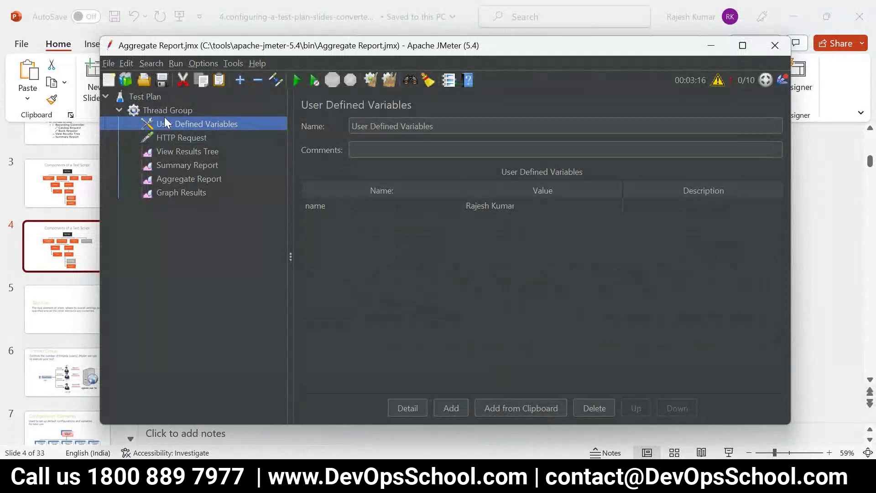
Add an If Controller to the Thread Group and move it directly above the HTTP Request sampler.
right_click(164, 112)
mouse_move(217, 116)
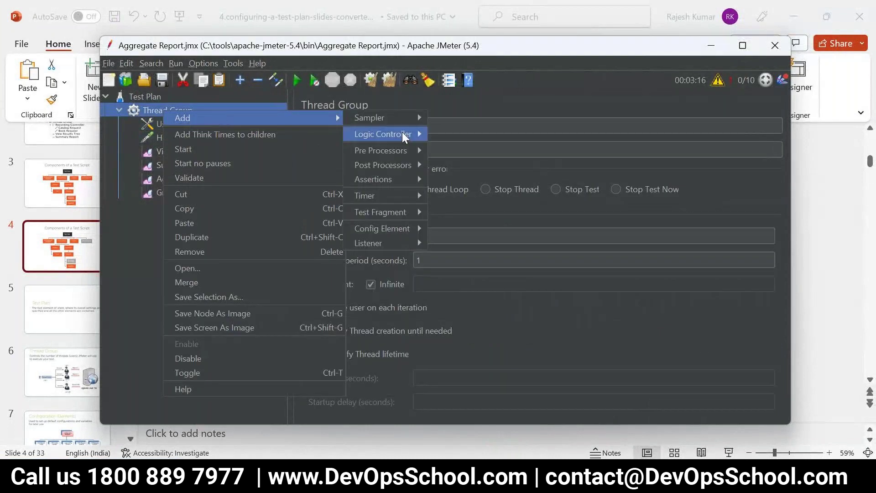
mouse_move(379, 132)
click(444, 132)
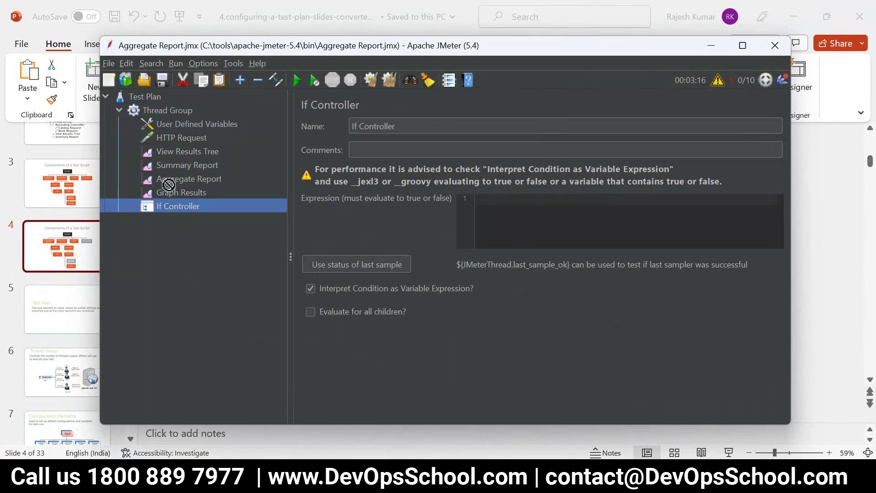
drag(164, 139, 161, 131)
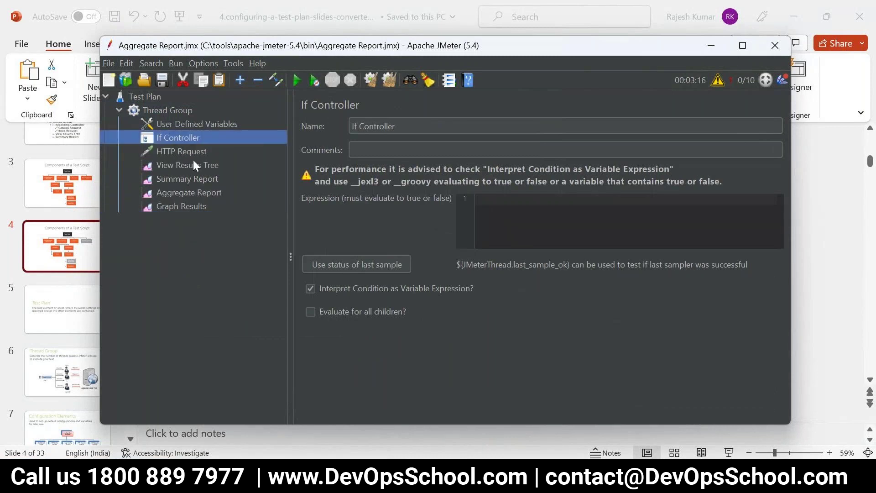
Review the HTTP Request sampler, the If Controller and the listeners beneath them in the test plan.
click(167, 152)
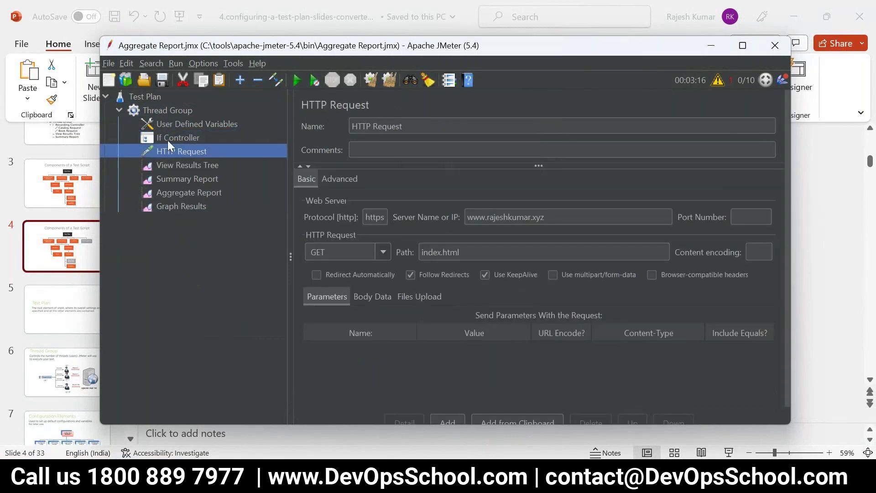
click(168, 140)
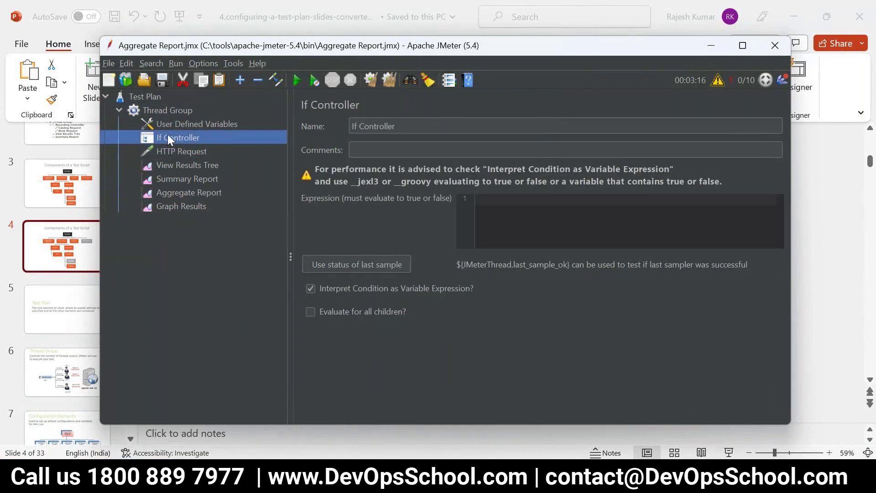
click(193, 150)
click(176, 165)
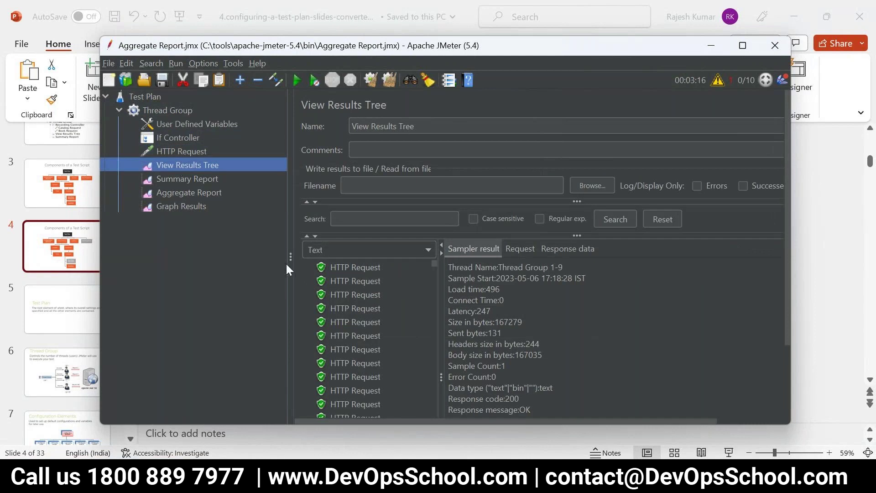
right_click(167, 166)
click(187, 179)
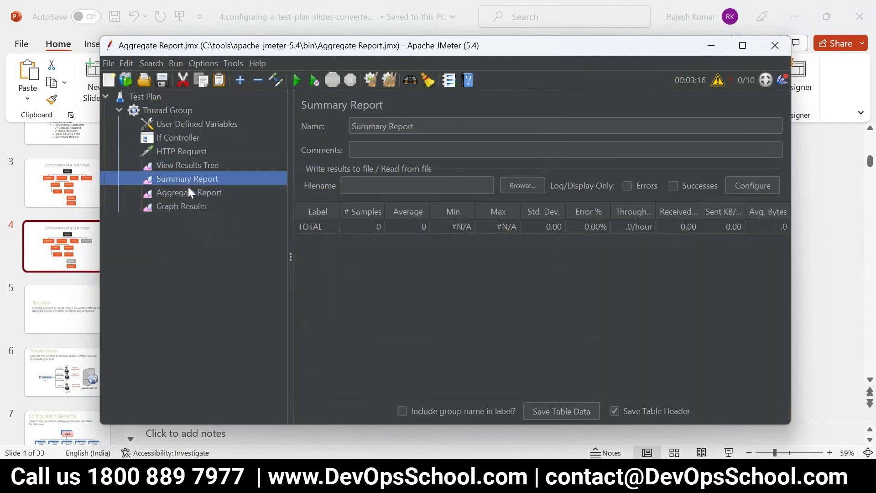
right_click(165, 192)
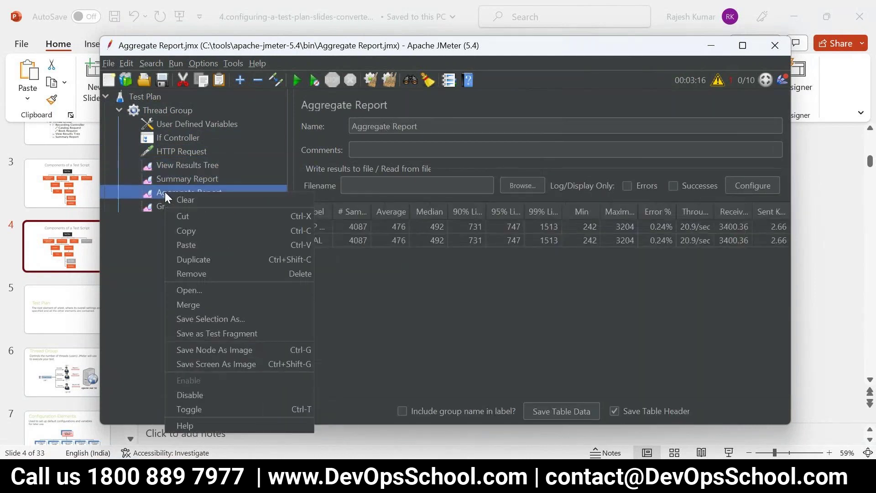
click(188, 206)
click(192, 153)
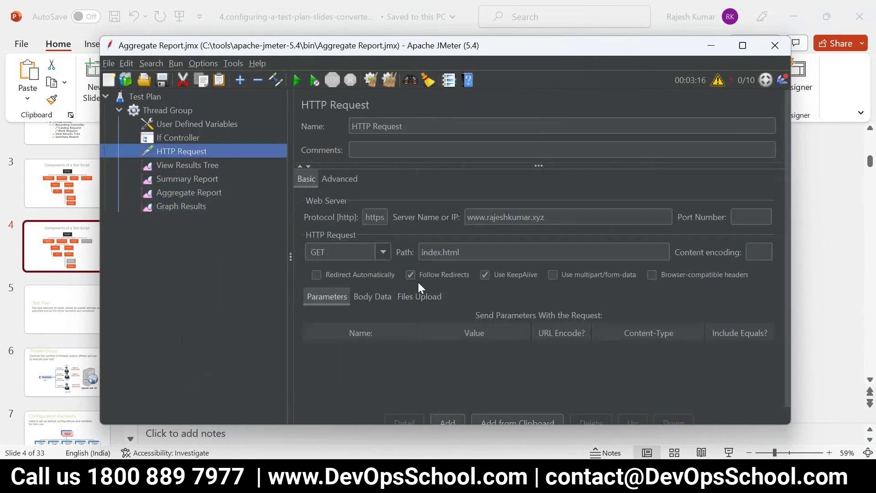
click(175, 139)
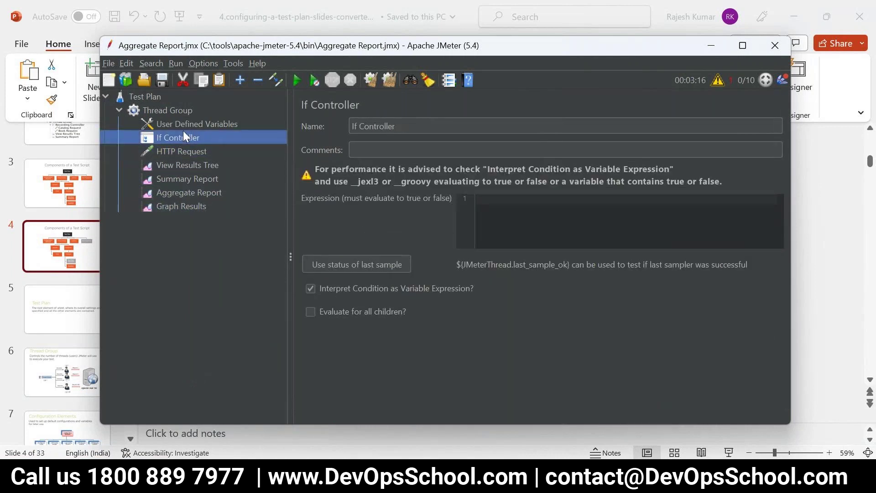
Change the value of the user-defined variable "name" to a lowercase first name.
key(Up)
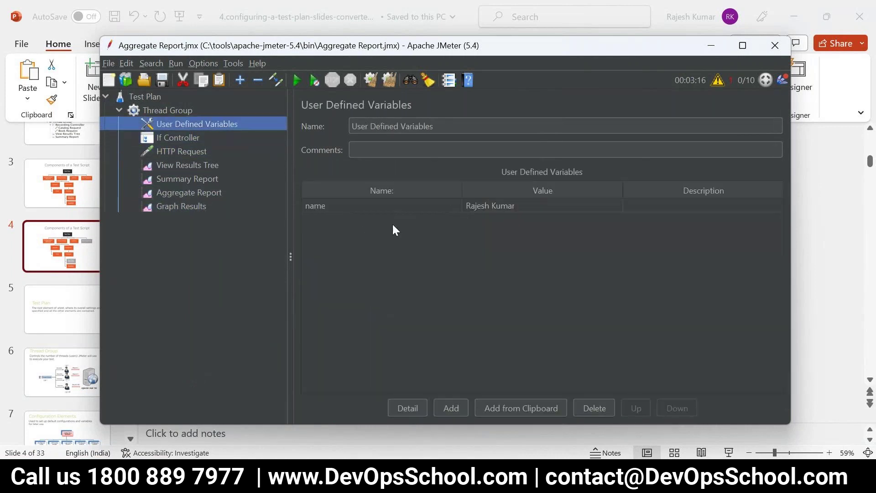
double_click(503, 206)
key(ctrl+a)
text(rajesh)
key(Return)
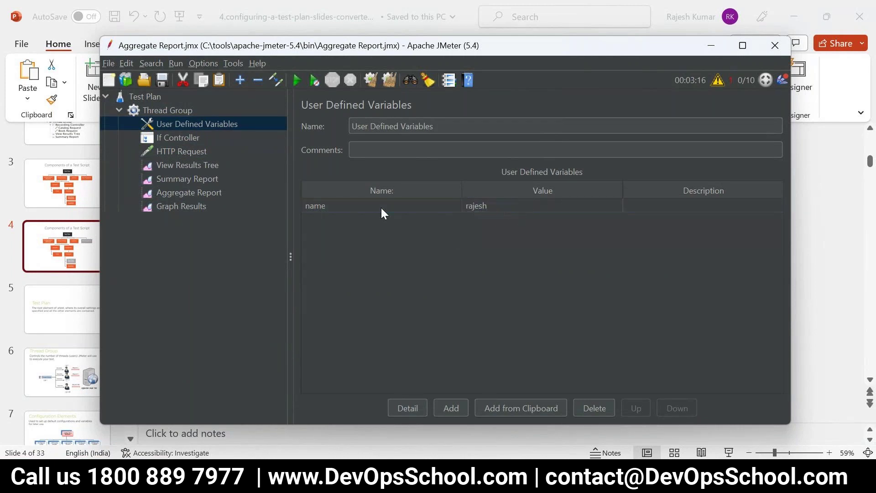
click(346, 206)
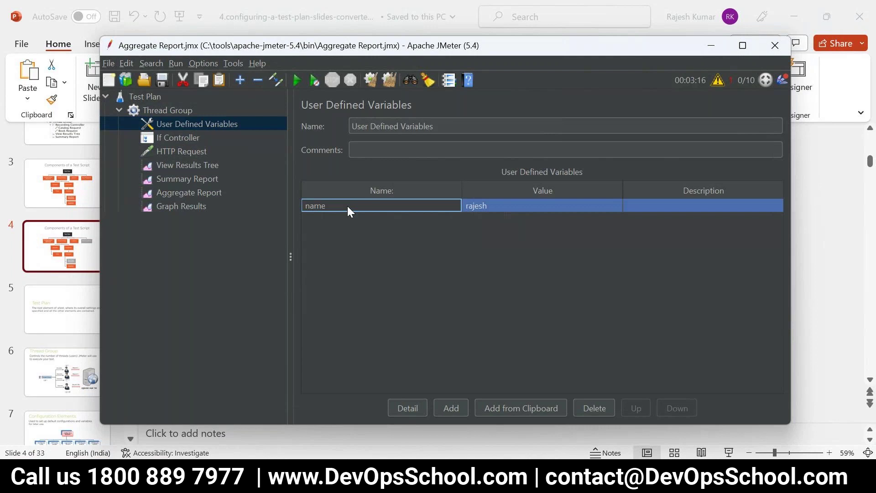
double_click(499, 210)
click(176, 150)
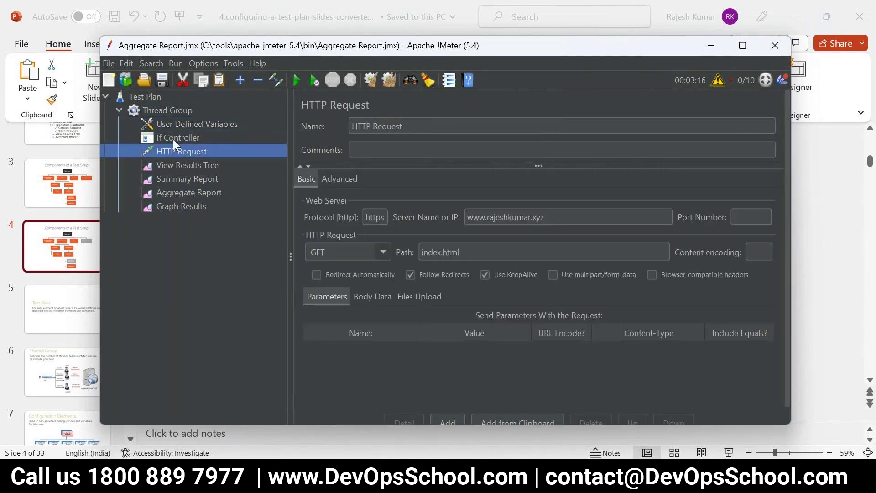
click(173, 139)
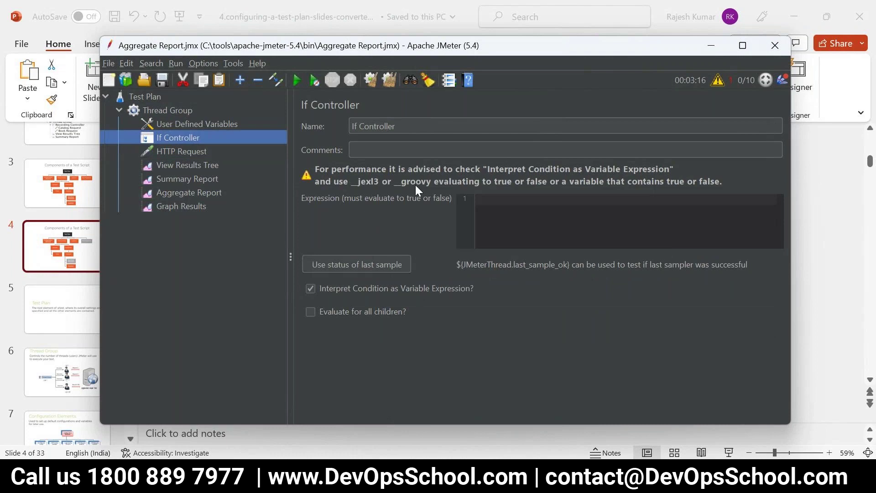
click(488, 219)
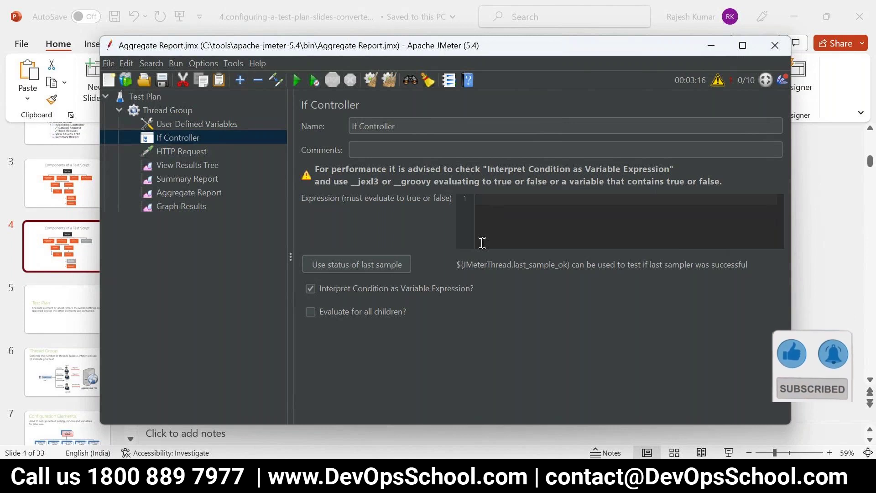
text($()
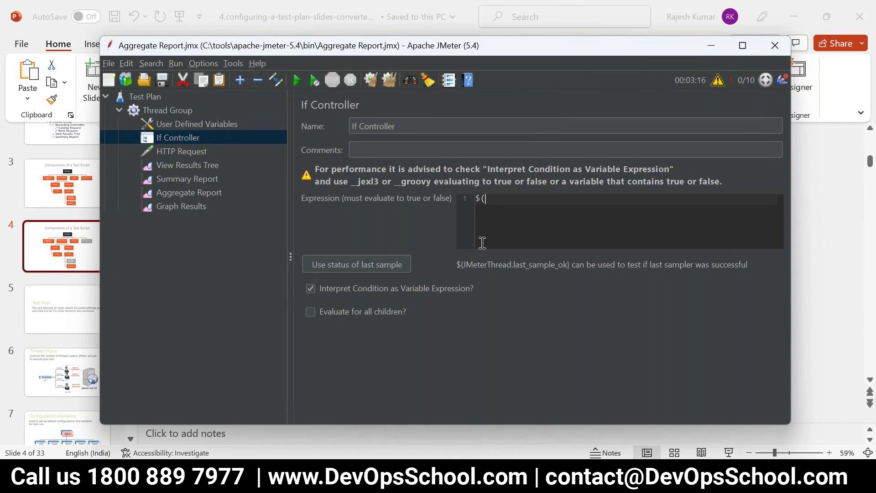
key(BackSpace)
text({name)
key(ctrl+a)
key(BackSpace)
click(368, 312)
click(369, 308)
Look through the sampler types that can be added under the If Controller without adding one.
right_click(181, 139)
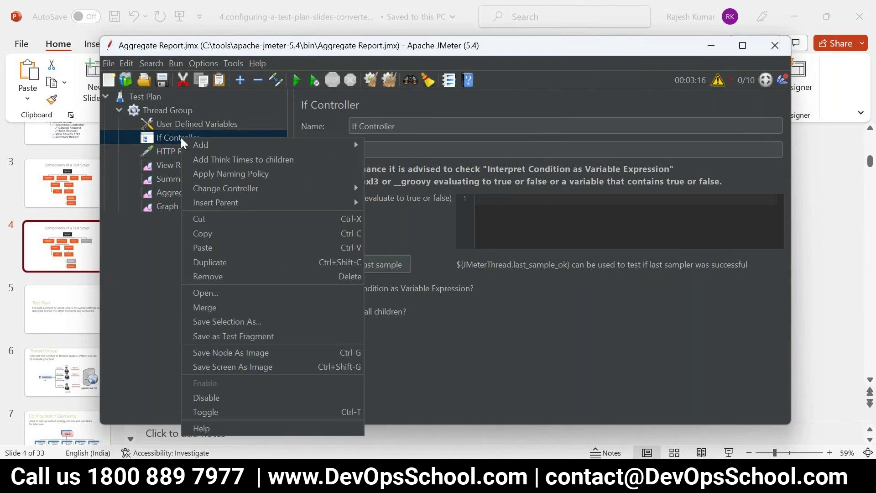
mouse_move(205, 144)
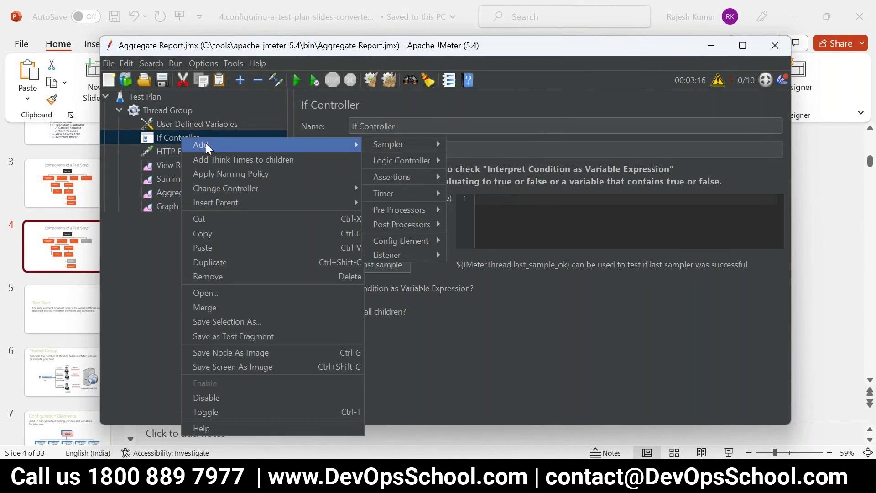
mouse_move(388, 144)
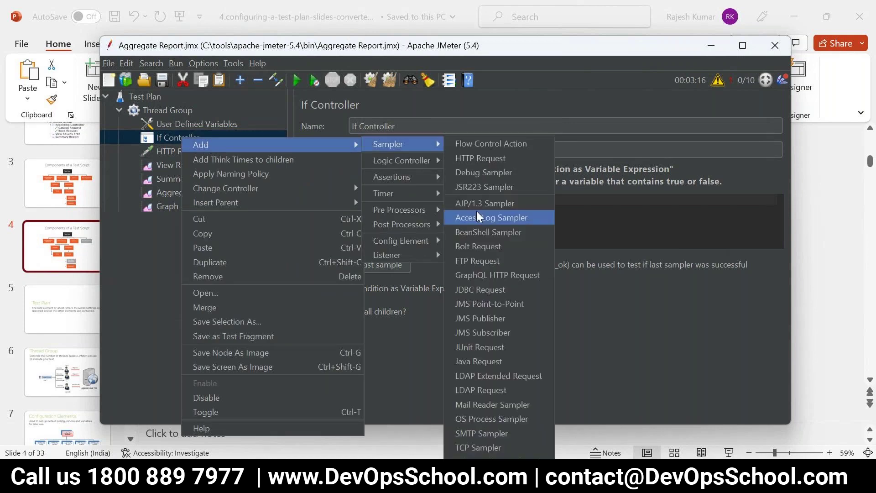
click(597, 230)
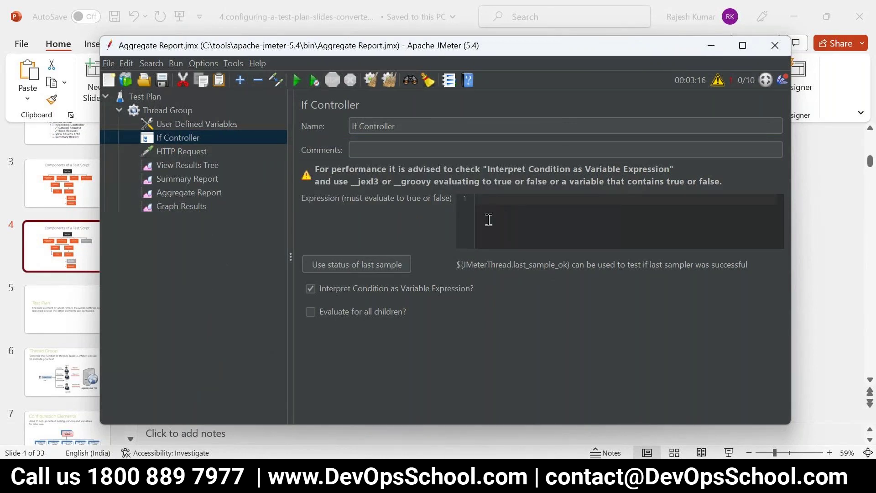
Set the If Controller's expression to ${name} and compare it with the HTTP Request sampler.
text(${name})
drag(527, 222, 453, 190)
drag(515, 199, 447, 201)
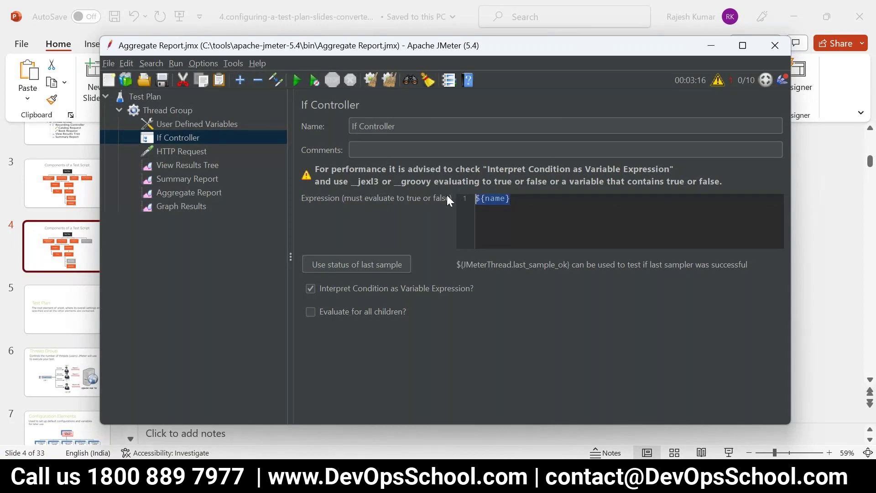
click(201, 151)
click(184, 138)
drag(516, 199, 453, 190)
click(175, 155)
click(177, 137)
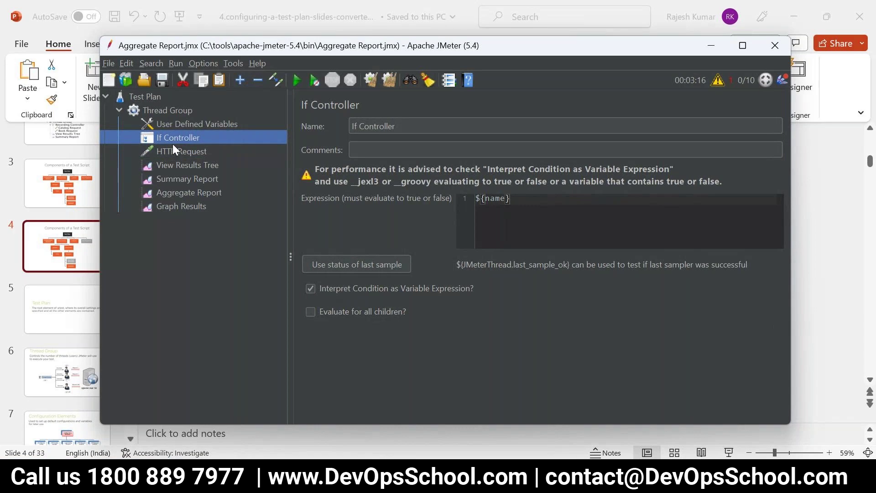
Run the test with the View Results Tree listener open, and stop it after a few seconds.
click(296, 82)
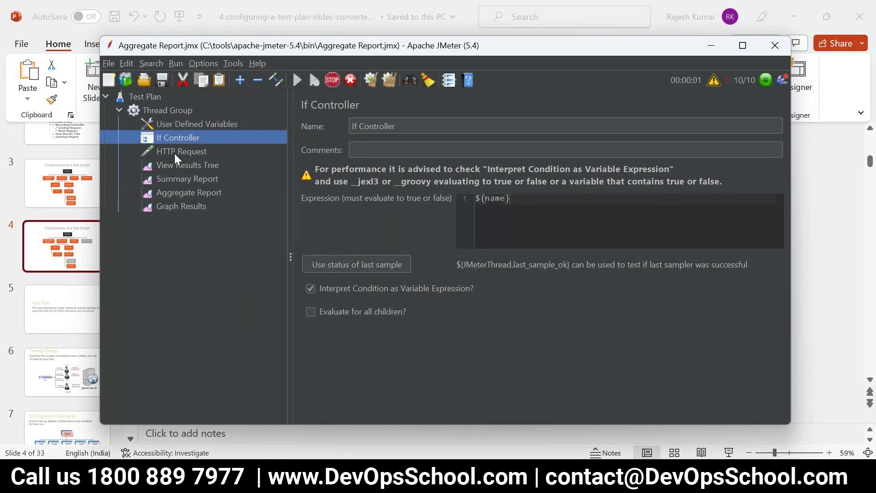
click(174, 152)
click(176, 167)
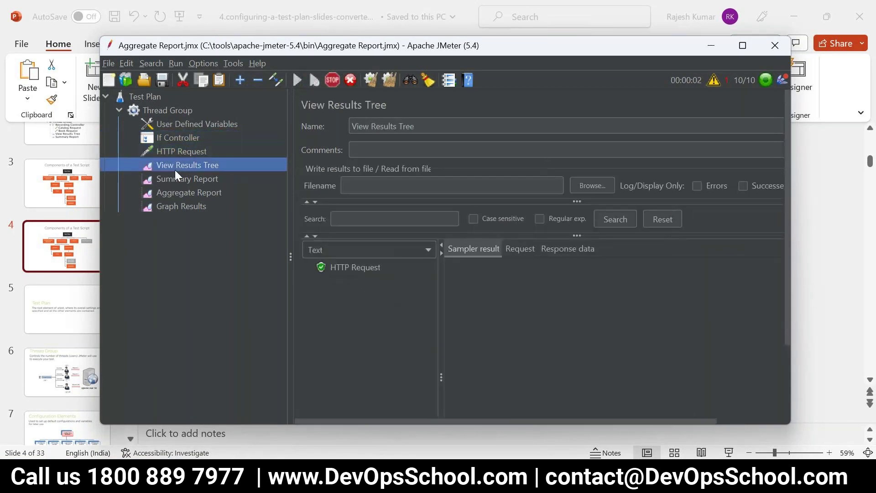
click(331, 82)
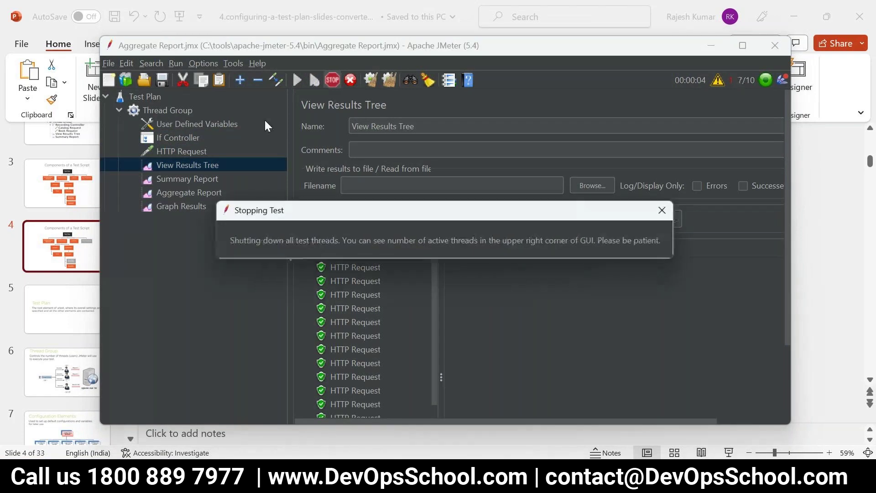
Check the run's results in the View Results Tree, Summary Report and Aggregate Report listeners.
right_click(186, 162)
key(Escape)
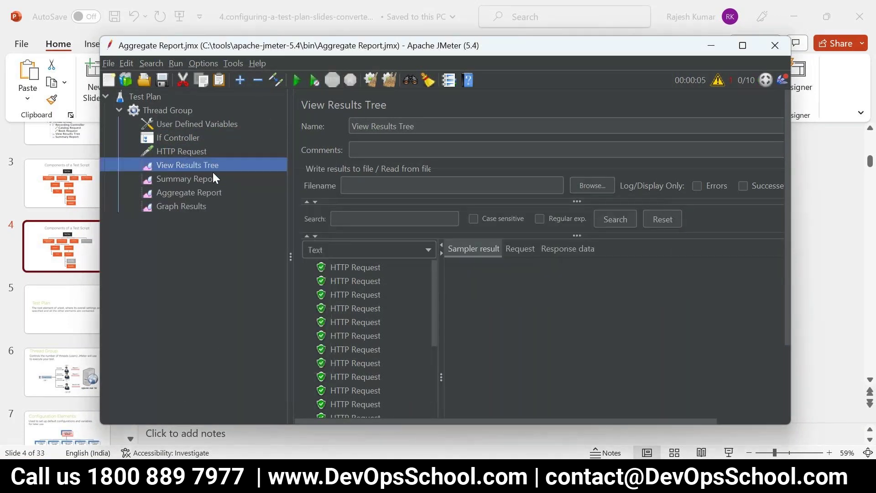
right_click(211, 178)
right_click(220, 199)
key(Escape)
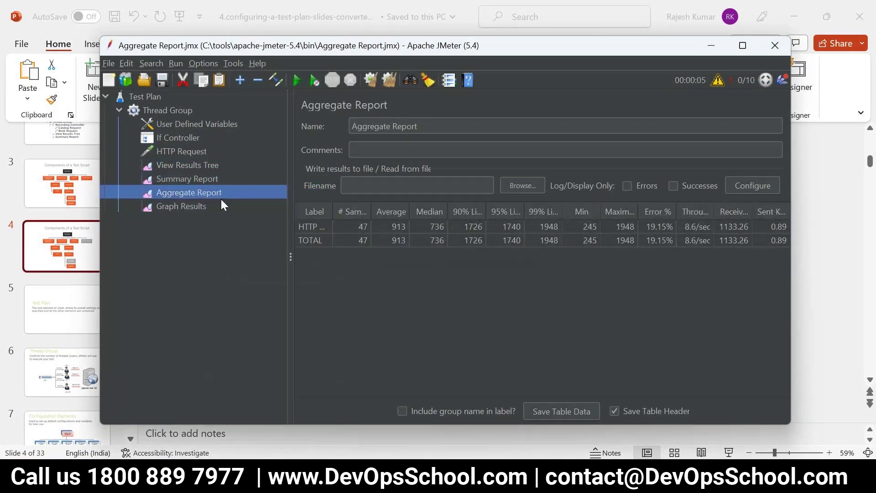
Rename the variable "name" to name1 in User Defined Variables.
click(196, 124)
double_click(357, 204)
text(1)
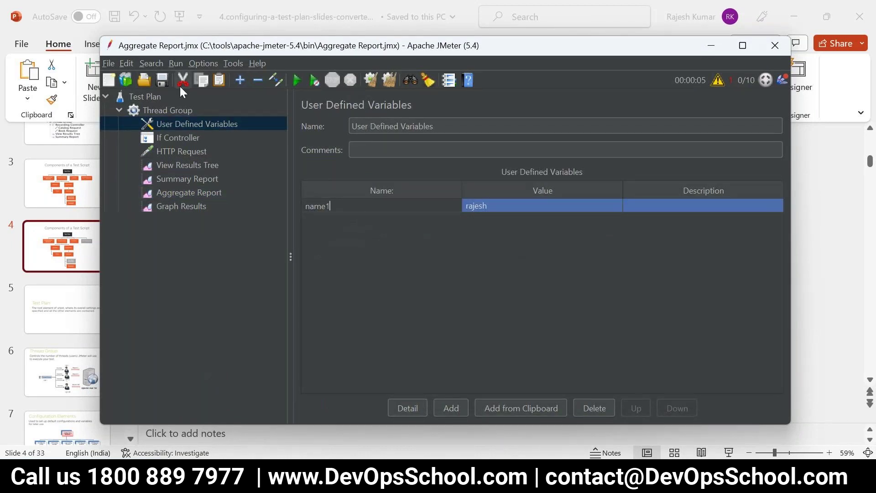
click(316, 248)
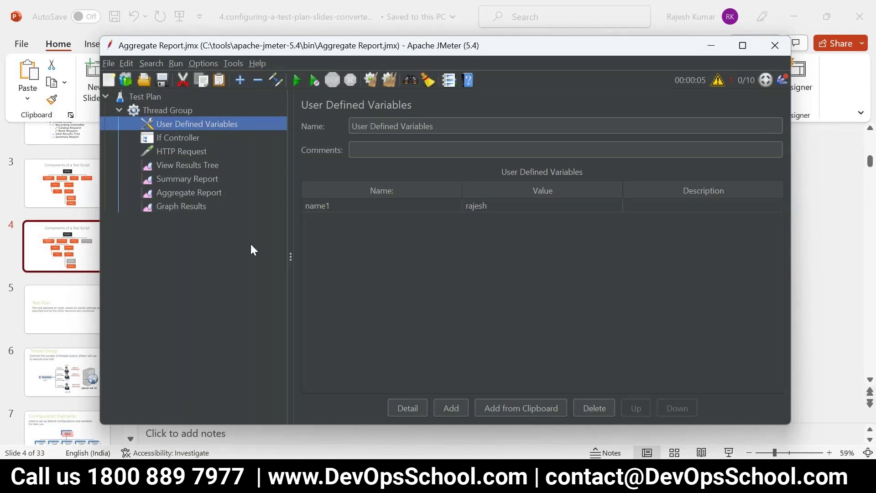
Run the test again and inspect the first HTTP Request sample in View Results Tree.
click(178, 152)
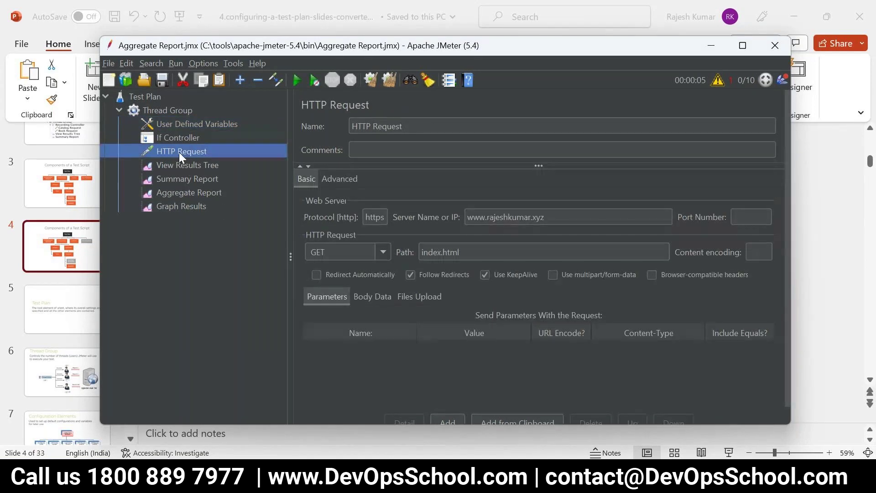
click(189, 164)
click(297, 80)
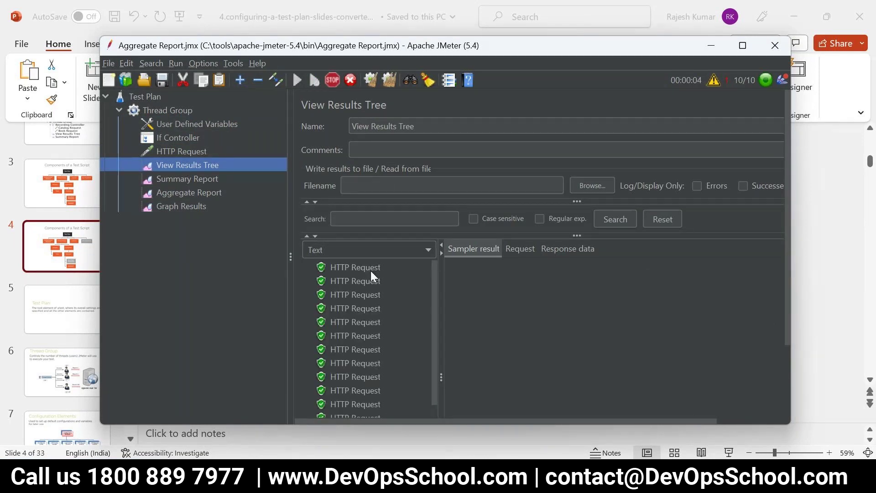
click(354, 270)
click(354, 269)
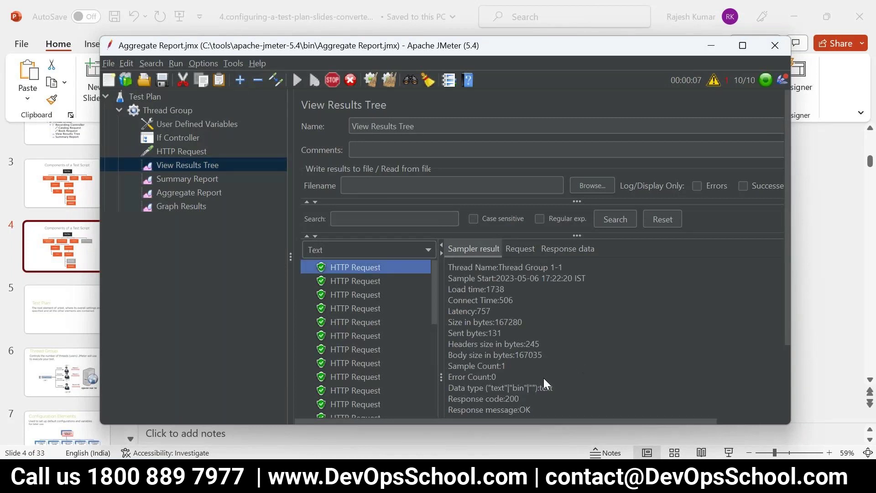
Stop the running test and open the HTTP Request sampler.
key(ctrl+period)
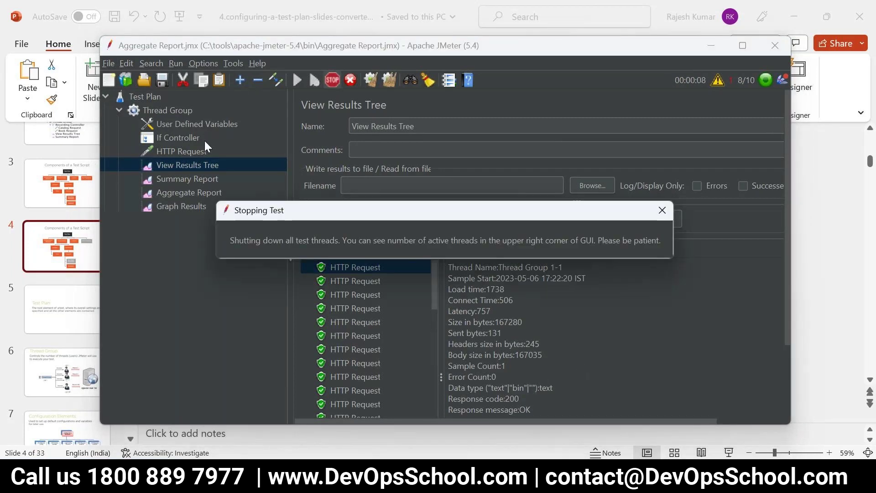
click(182, 153)
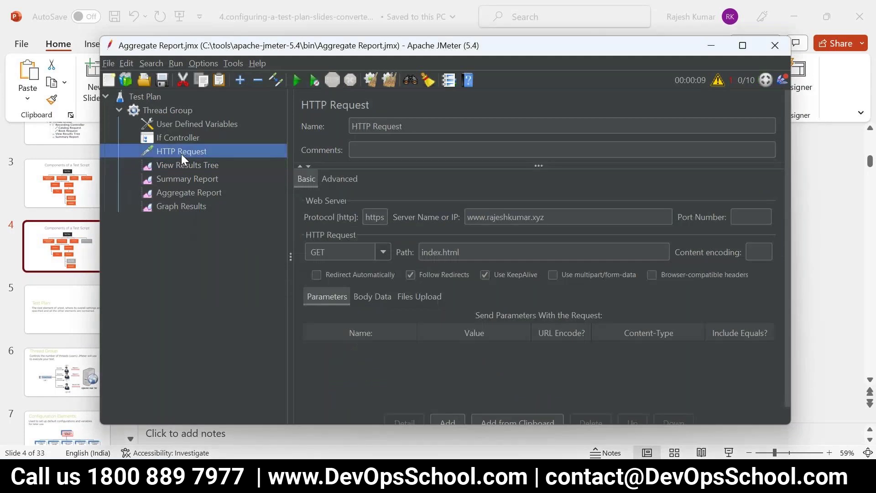
Review the If Controller's expression, switch to Chrome, and search Google for "jmeter check variable value" in a new tab.
click(178, 138)
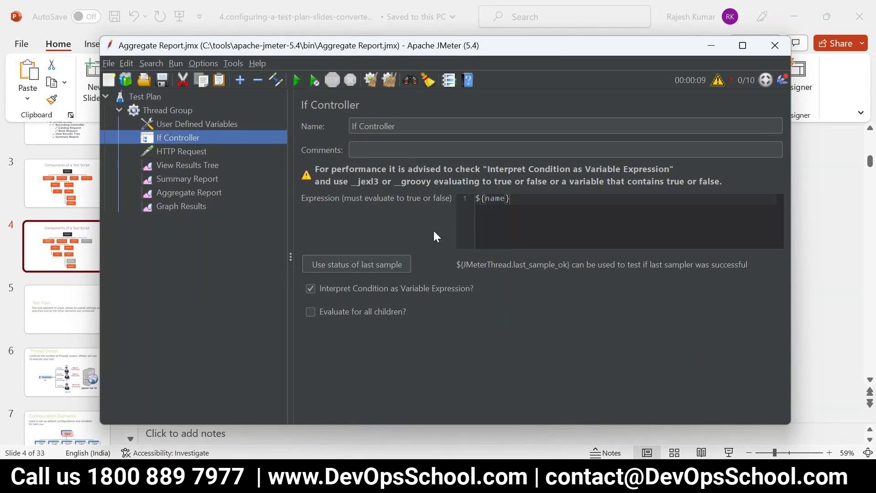
drag(528, 198, 445, 201)
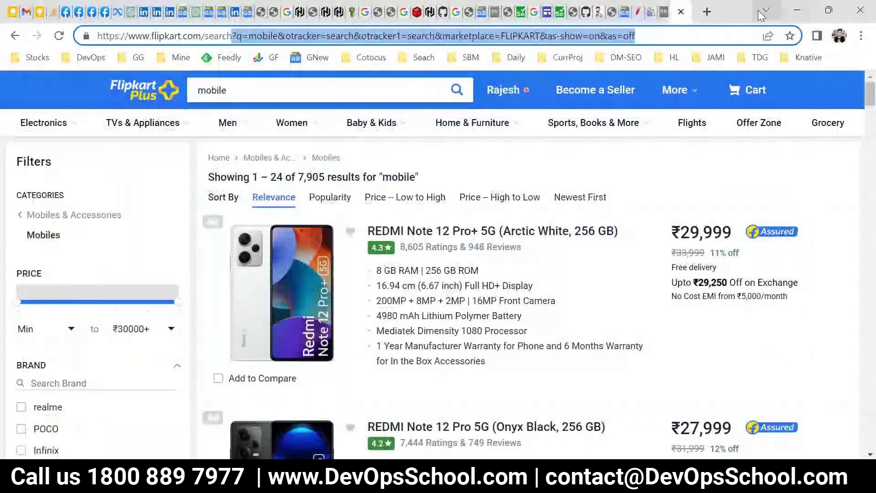
key(ctrl+t)
text(jmeter plugin manager)
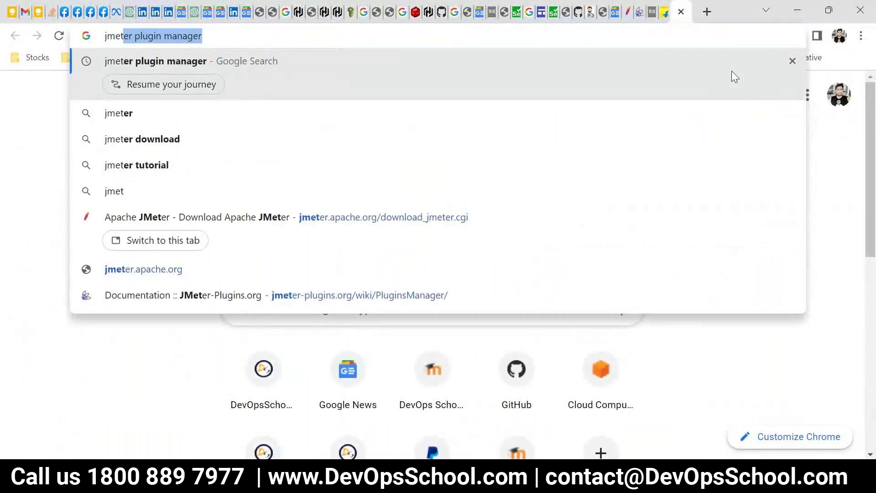
key(alt+Tab)
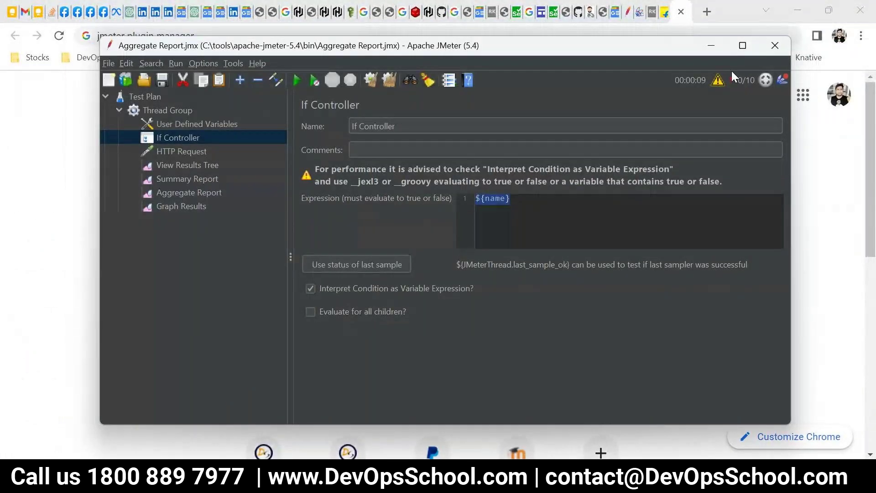
key(alt+Tab)
text(er check na)
key(BackSpace)
key(BackSpace)
text(varia)
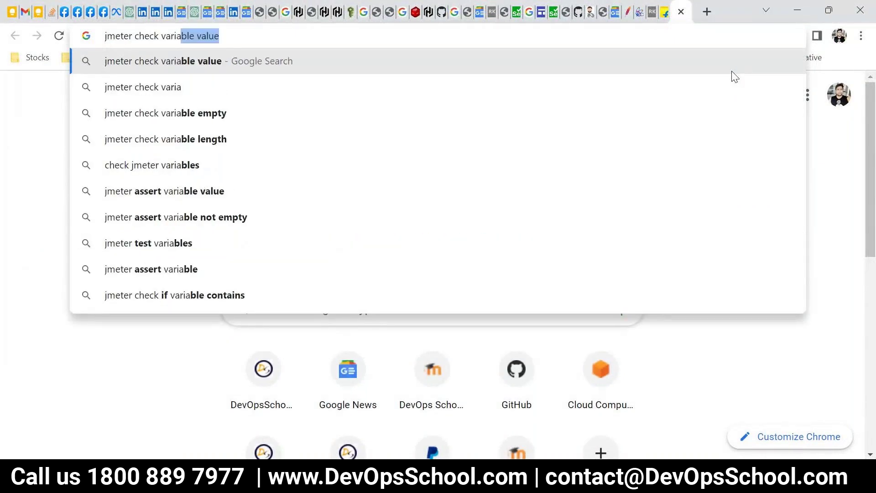
key(Return)
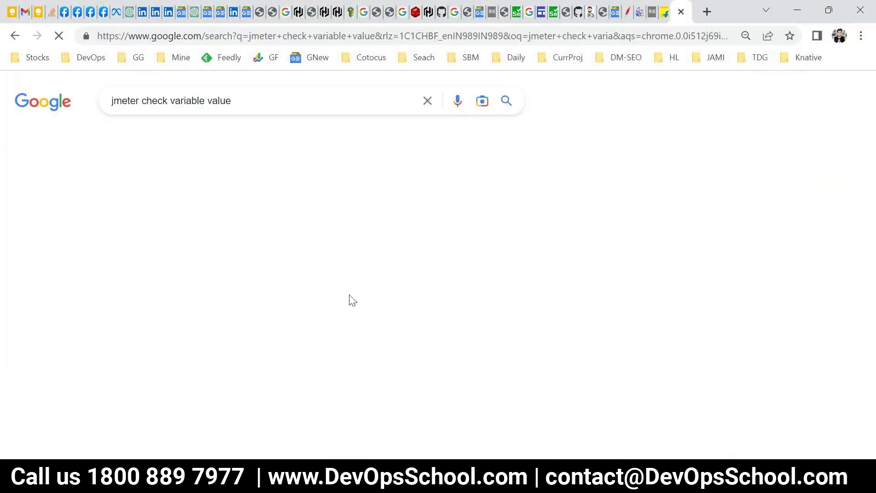
Open the Stack Overflow question "jmeter - showing the values of variables" and read through its answers.
click(215, 192)
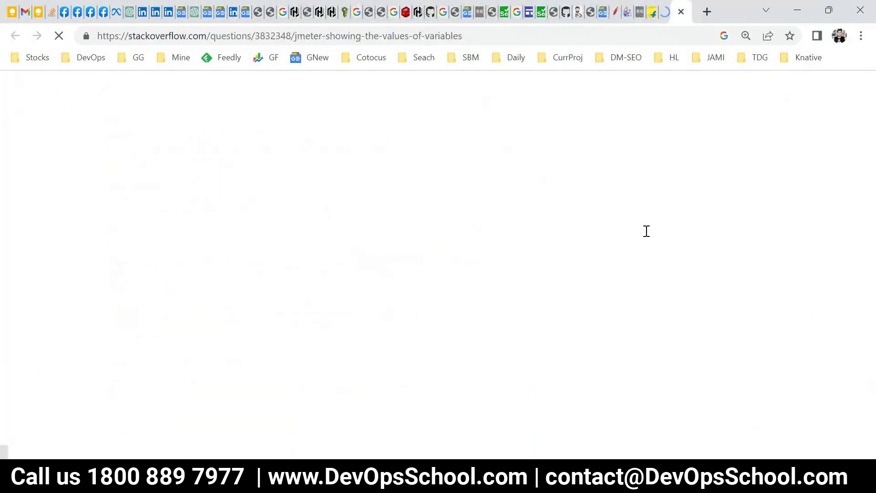
scroll(372, 319, down, 10)
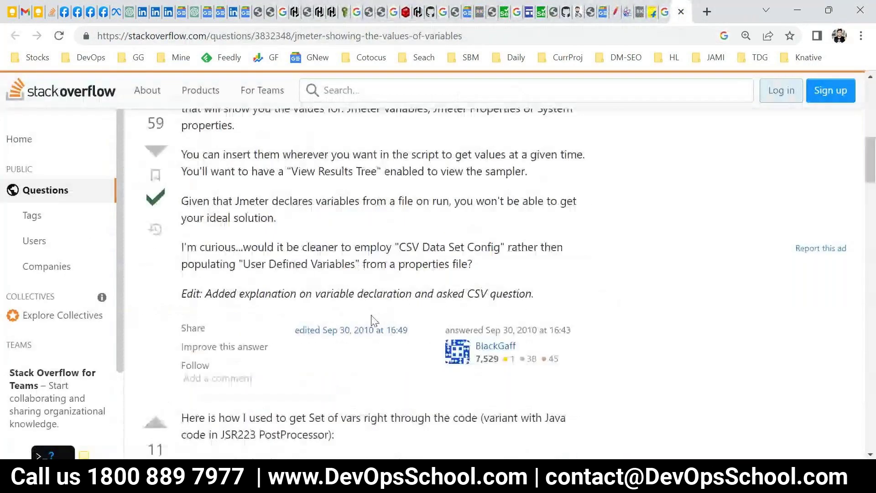
scroll(372, 319, down, 4)
scroll(410, 315, down, 7)
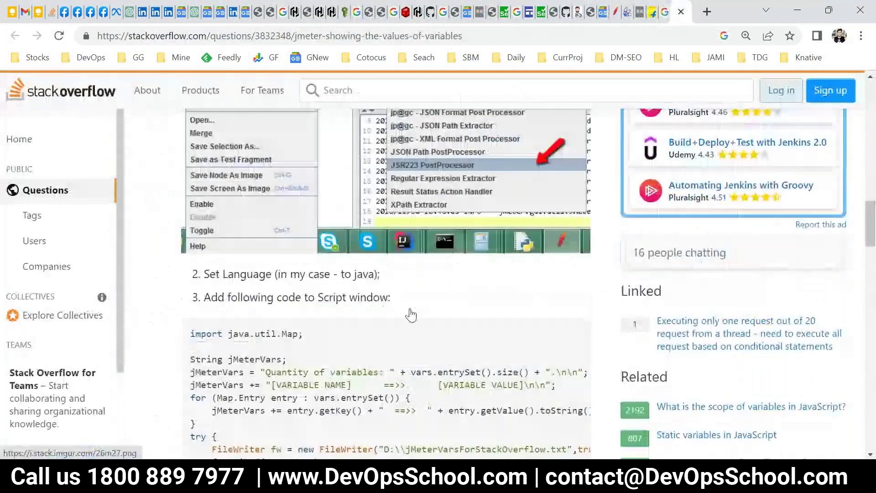
scroll(410, 314, down, 4)
scroll(411, 308, down, 10)
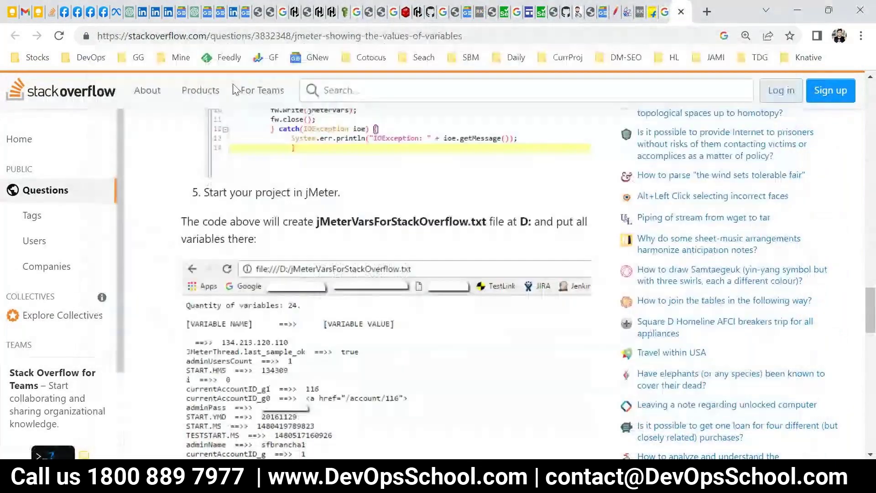
scroll(168, 108, up, 6)
scroll(168, 108, up, 15)
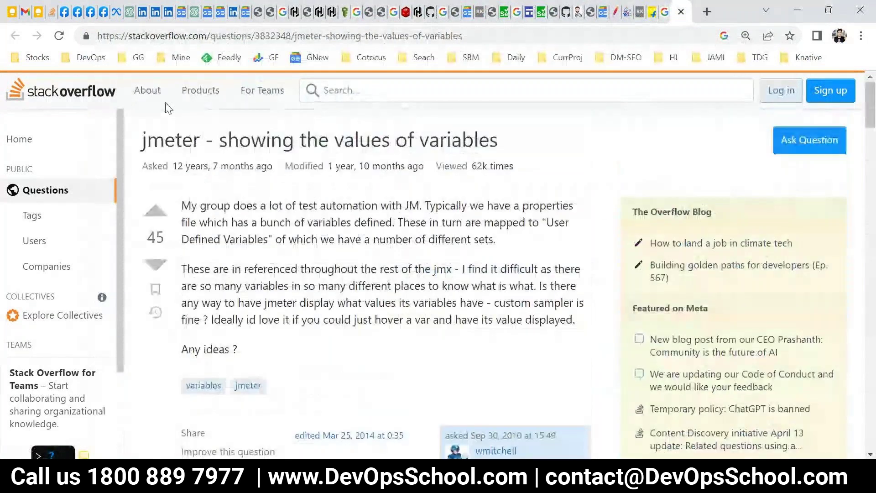
Return to the Google results and refine the search to "jmeter check variable value if controller".
click(653, 12)
click(263, 99)
key(alt+Tab)
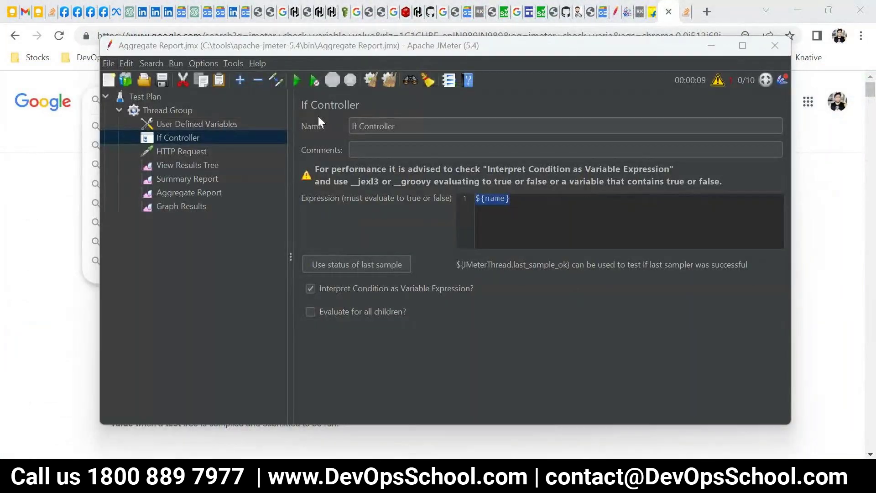
key(alt+Tab)
text(if conf)
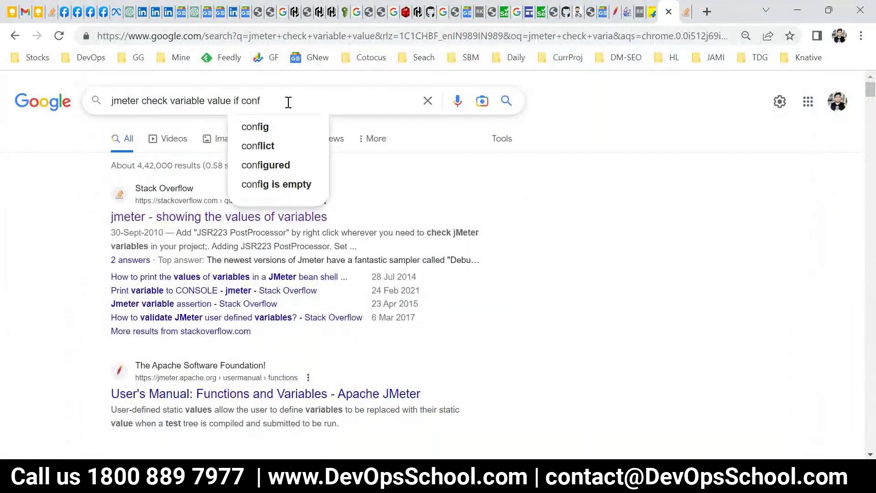
key(BackSpace)
text(t)
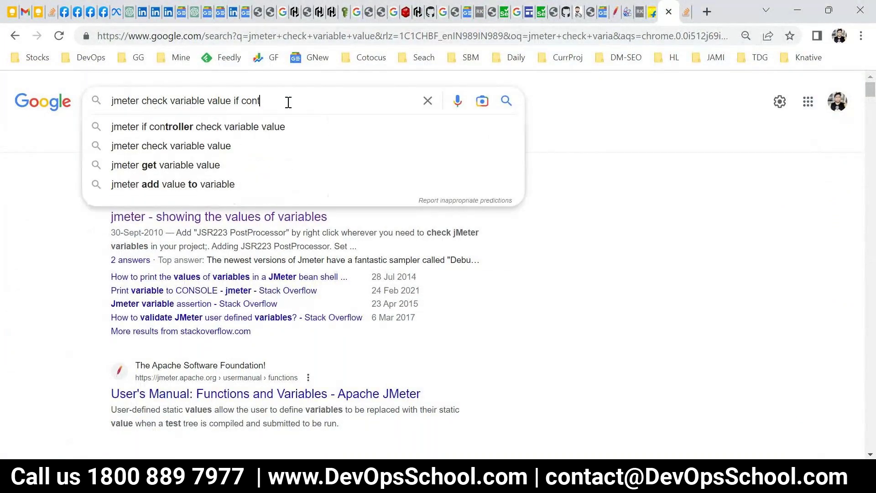
text(roller)
key(Return)
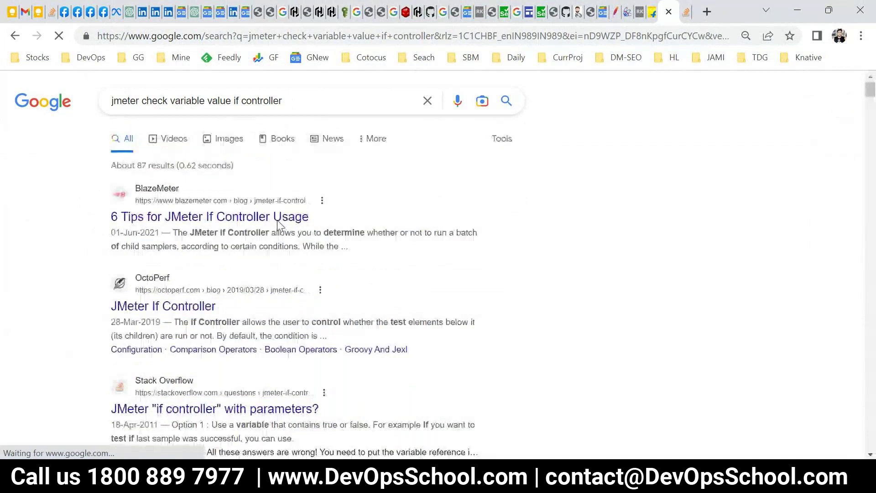
Open the BlazeMeter article "6 Tips for JMeter If Controller Usage" in a new tab and read its If Controller configuration section.
right_click(264, 216)
click(286, 222)
click(670, 12)
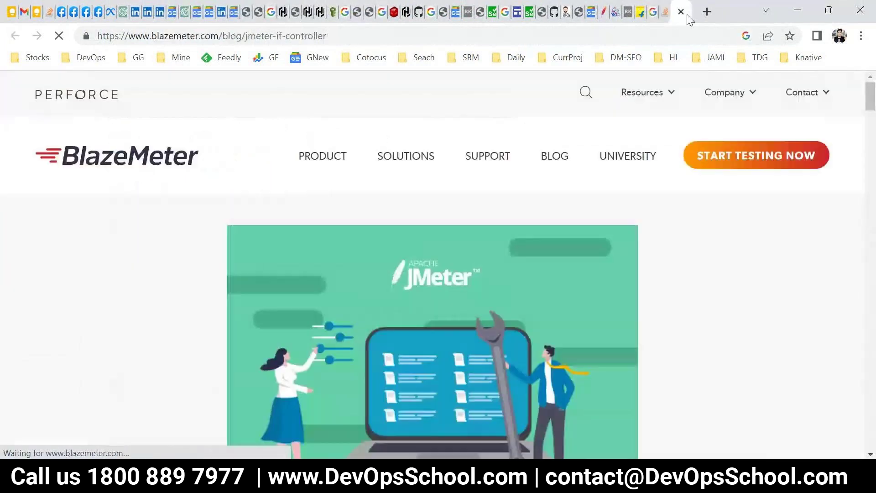
scroll(485, 202, down, 2)
scroll(485, 202, down, 10)
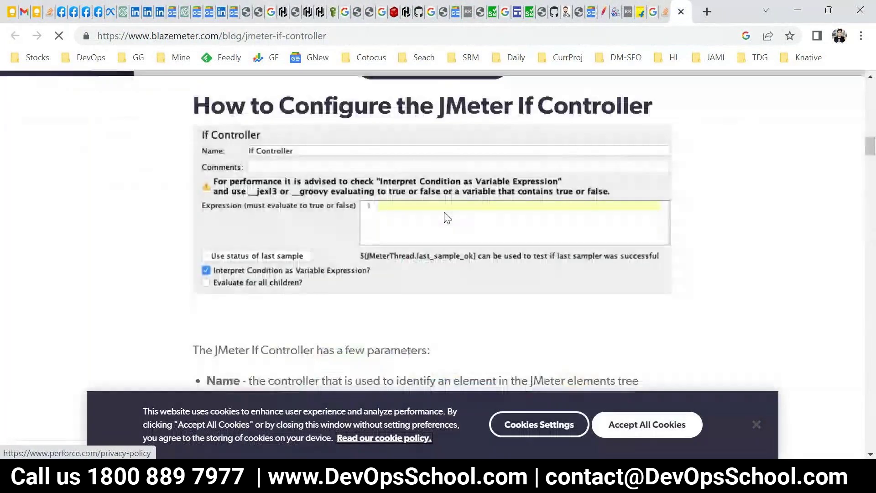
scroll(336, 241, up, 6)
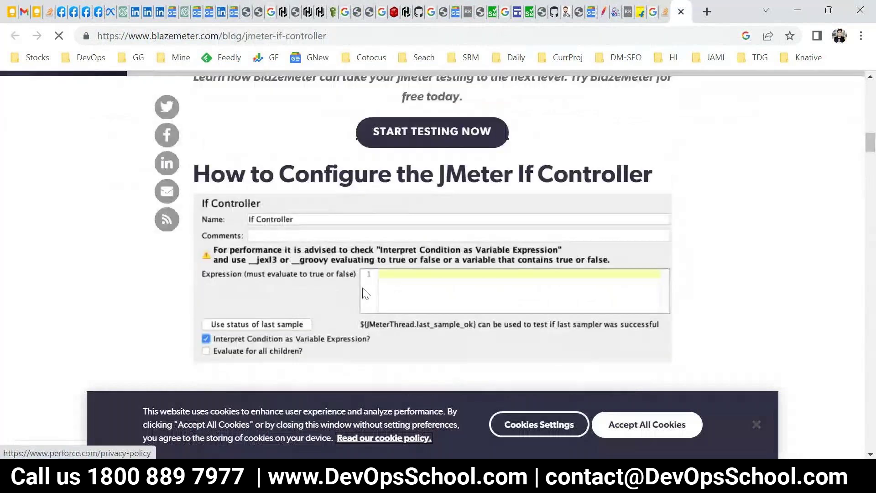
scroll(377, 277, down, 15)
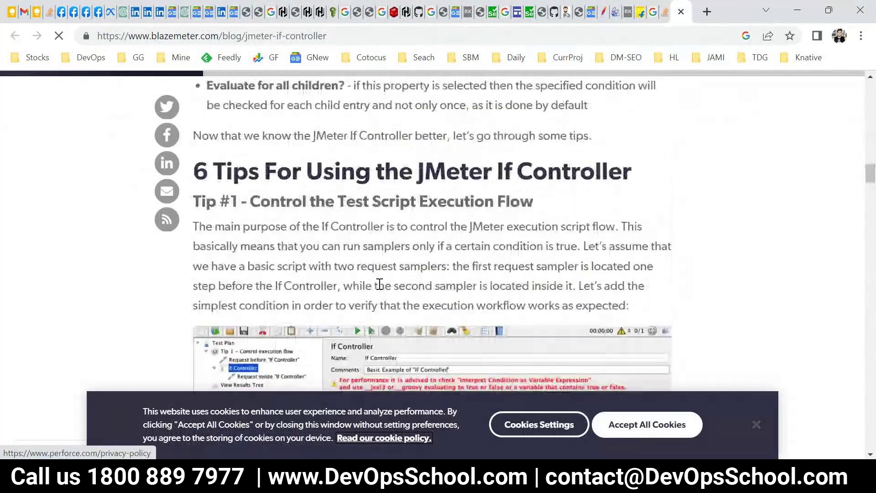
Examine the article's condition examples in Tip #1 and the user-defined variable comparison in Tip #2.
scroll(378, 284, up, 3)
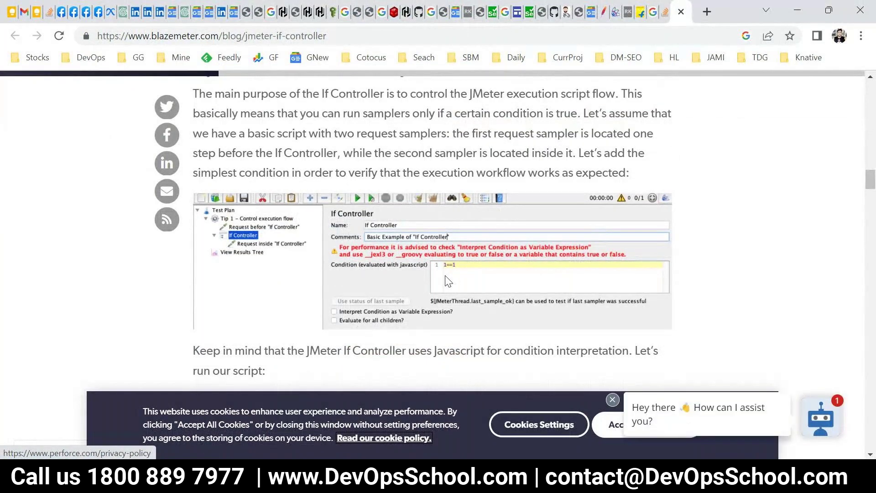
scroll(469, 278, down, 3)
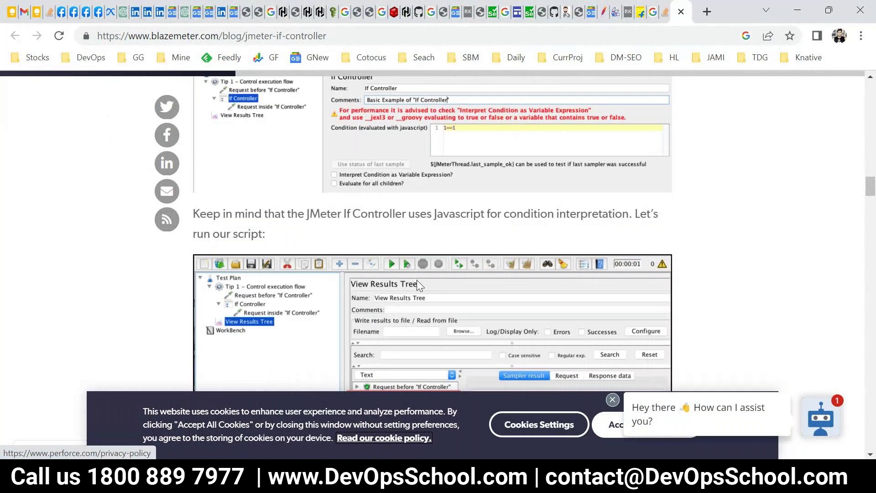
scroll(417, 280, down, 5)
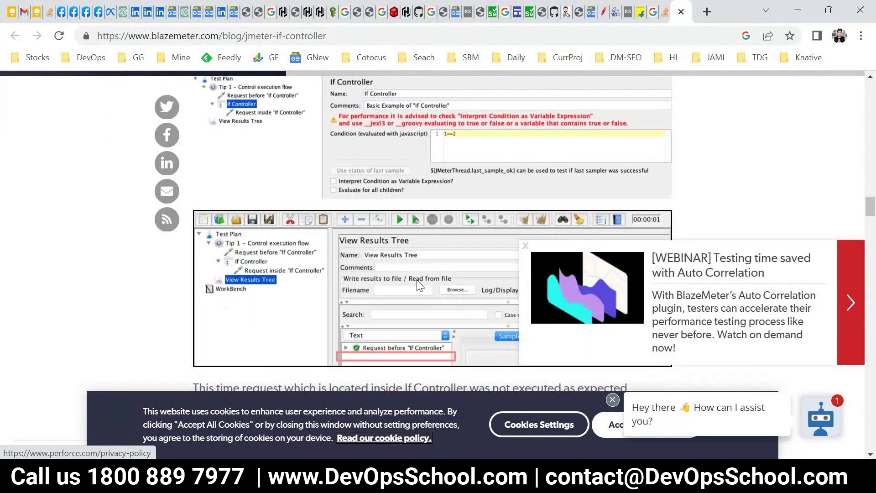
scroll(417, 280, down, 6)
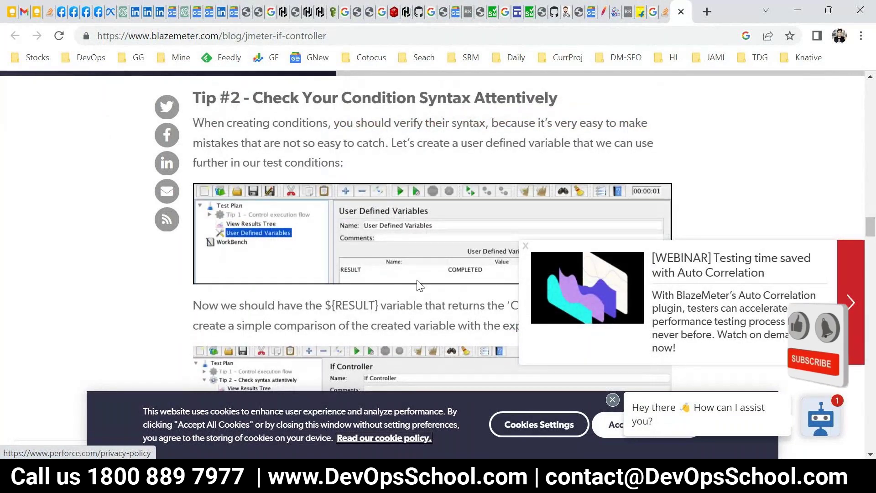
scroll(419, 285, down, 1)
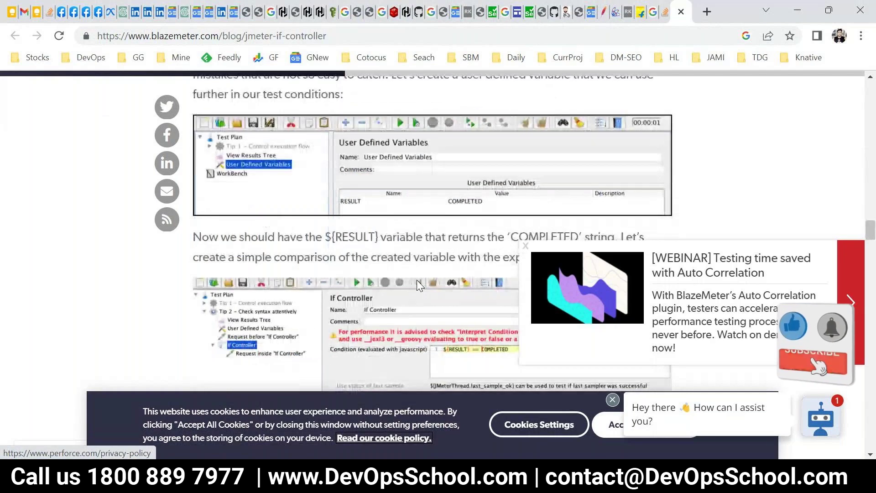
scroll(417, 280, down, 2)
scroll(417, 280, down, 2)
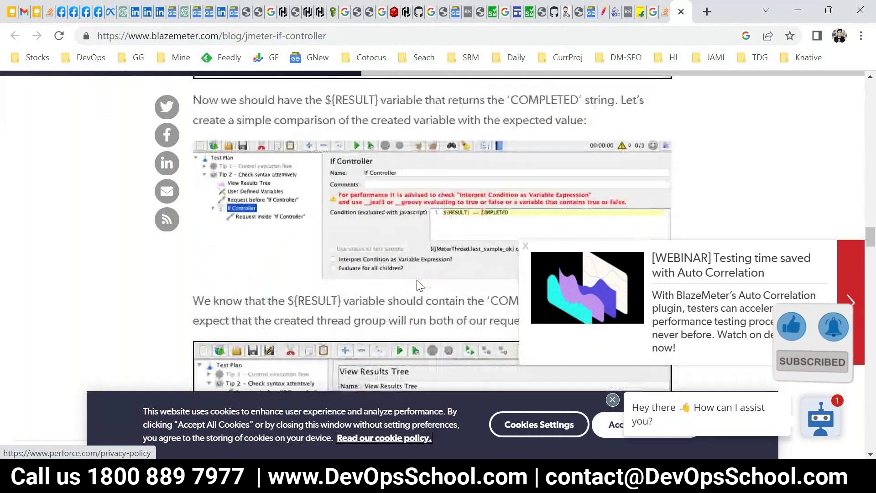
Switch back to JMeter and extend the If Controller's expression to compare ${name} with a first name using ==, following the article's example.
key(alt+Tab)
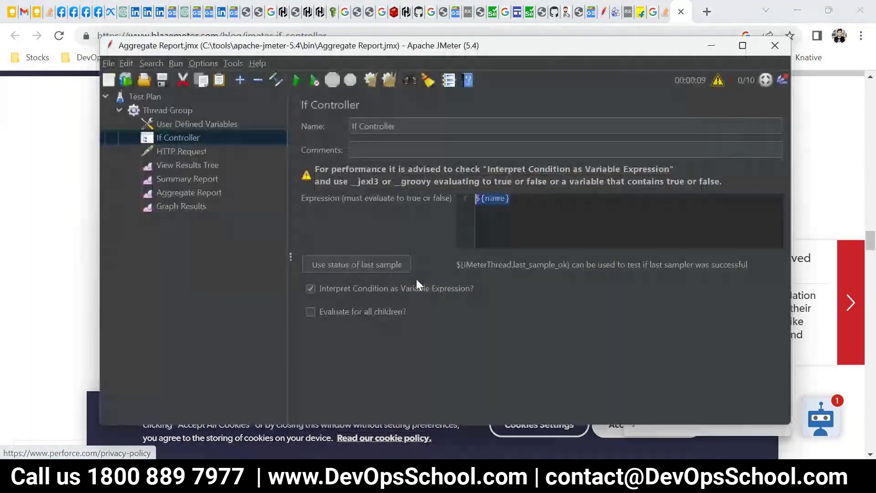
click(560, 210)
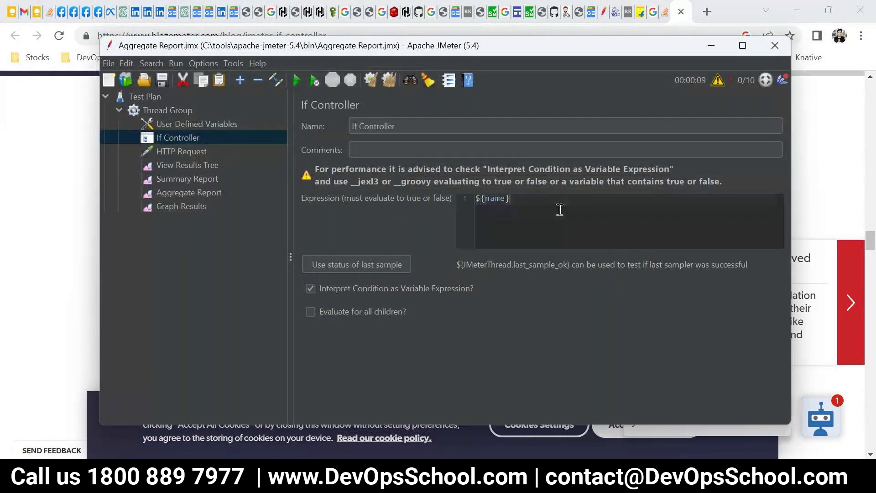
key(alt+Tab)
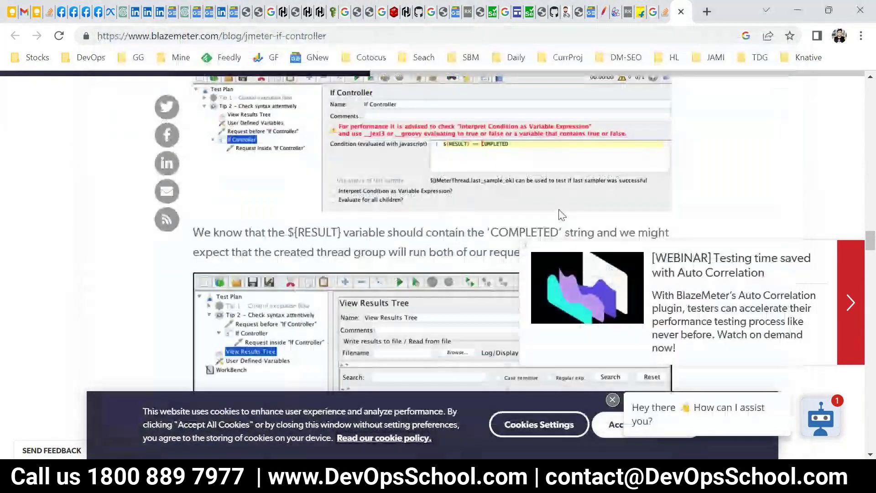
key(alt+Tab)
key(alt+Tab)
key(alt+Tab)
text(==)
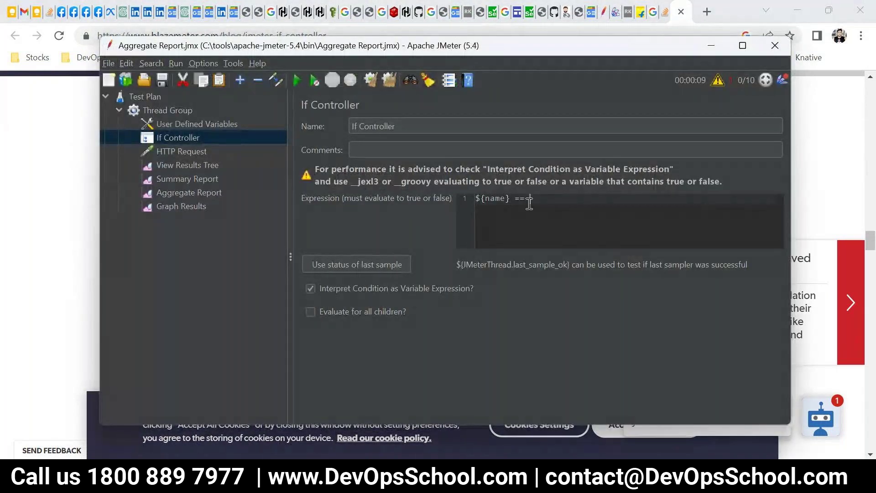
text( raju)
drag(550, 198, 454, 198)
click(207, 151)
click(162, 142)
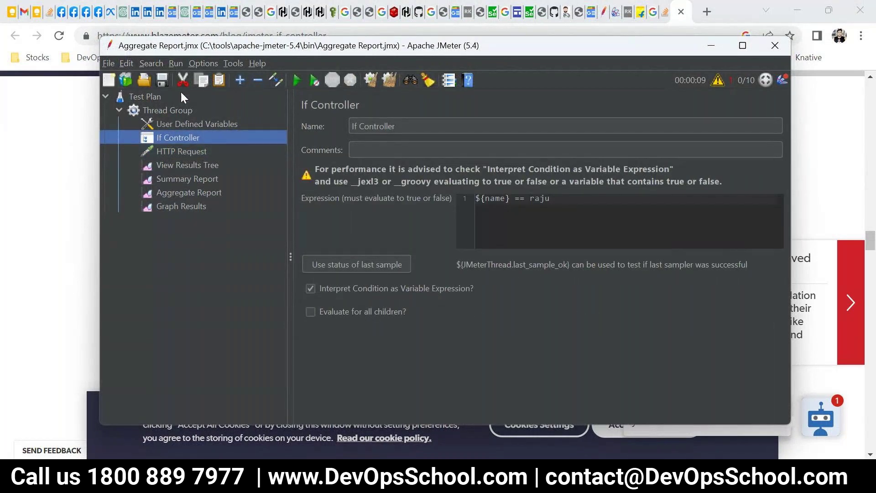
Rename the variable name1 to name in User Defined Variables.
click(173, 128)
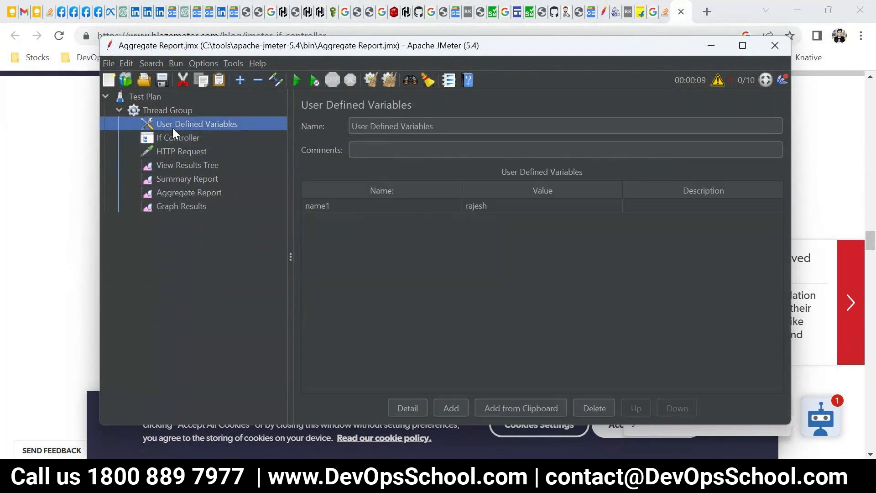
double_click(353, 206)
key(BackSpace)
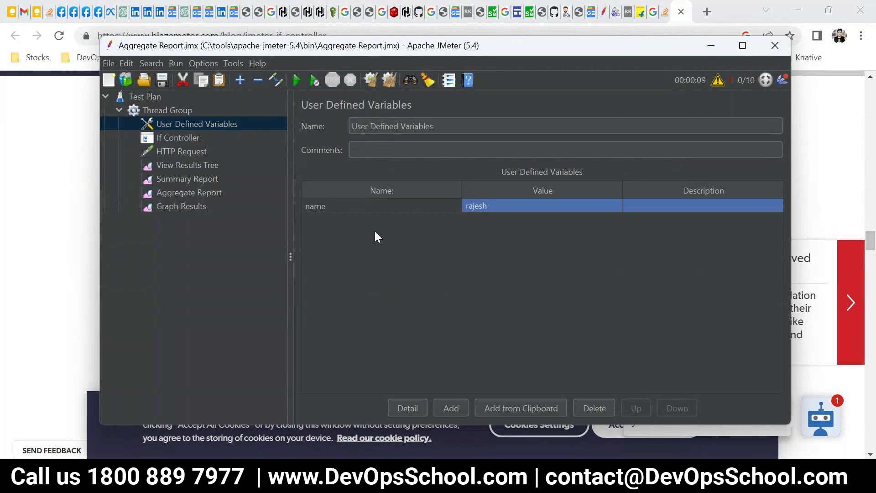
click(250, 156)
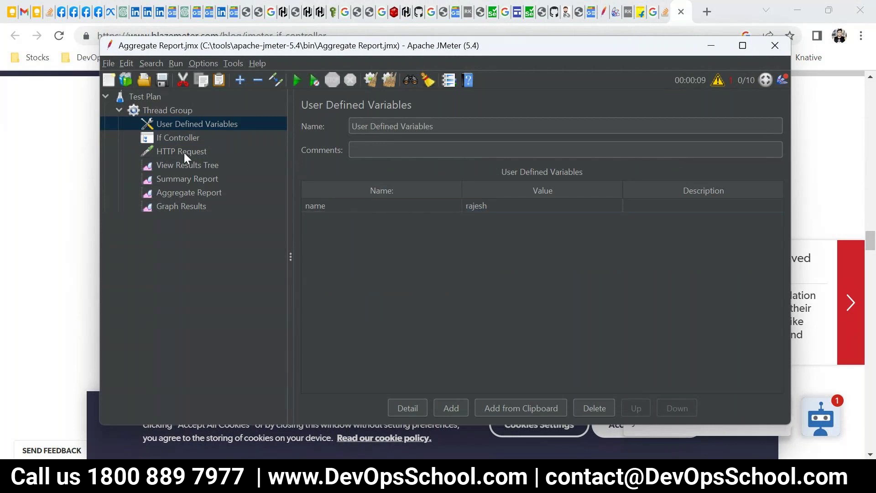
Review the If Controller's expression against the HTTP Request sampler and the variable in User Defined Variables.
click(179, 137)
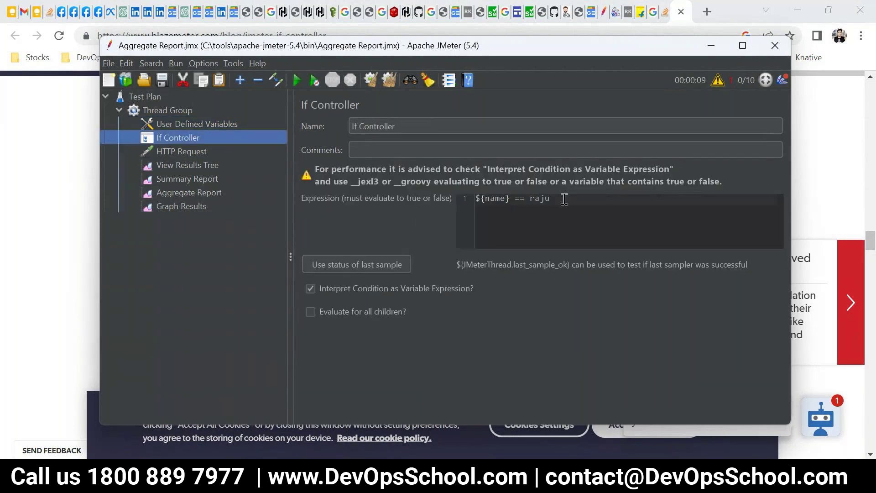
click(185, 150)
click(172, 137)
click(178, 124)
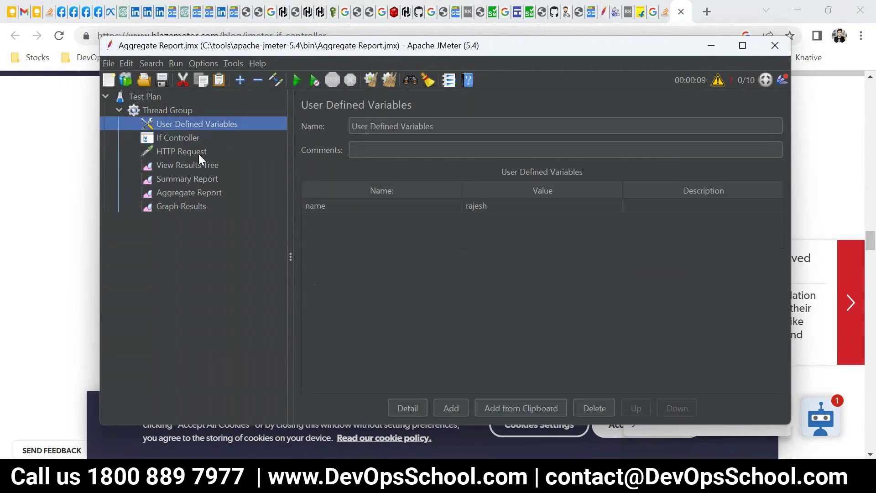
Clear the earlier results from the listeners under the Thread Group.
click(173, 169)
right_click(173, 169)
right_click(183, 179)
right_click(187, 203)
key(Escape)
Run the test plan, check the requests in View Results Tree, and stop the run.
click(319, 83)
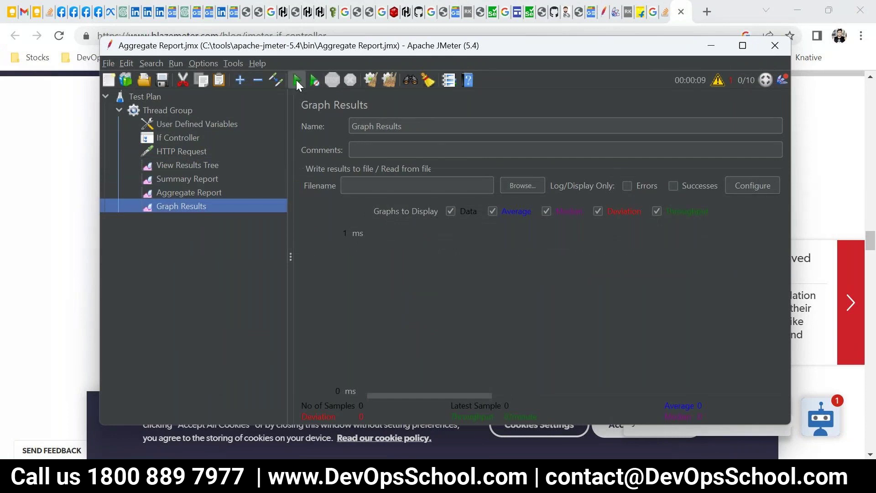
click(171, 170)
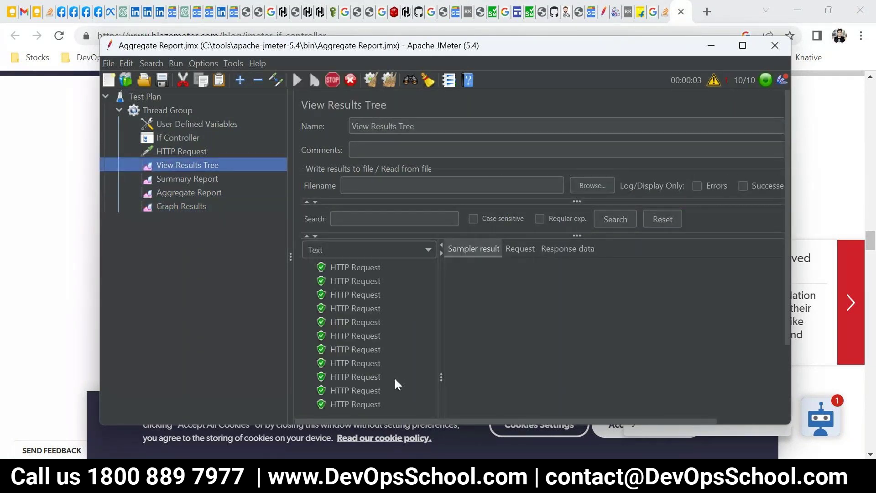
click(330, 78)
Nest User Defined Variables and the HTTP Request sampler inside the If Controller as its children.
click(180, 150)
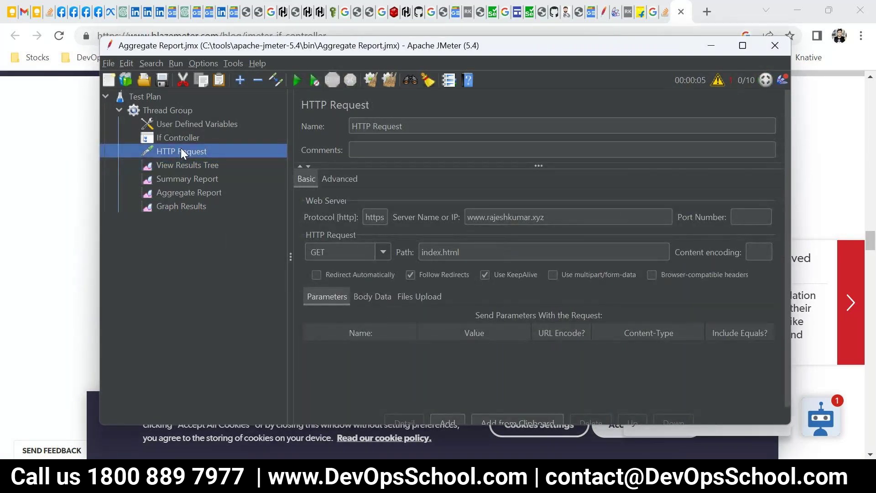
mouse_move(181, 148)
mouse_down()
mouse_move(174, 138)
mouse_move(193, 157)
mouse_move(172, 140)
mouse_up()
click(176, 166)
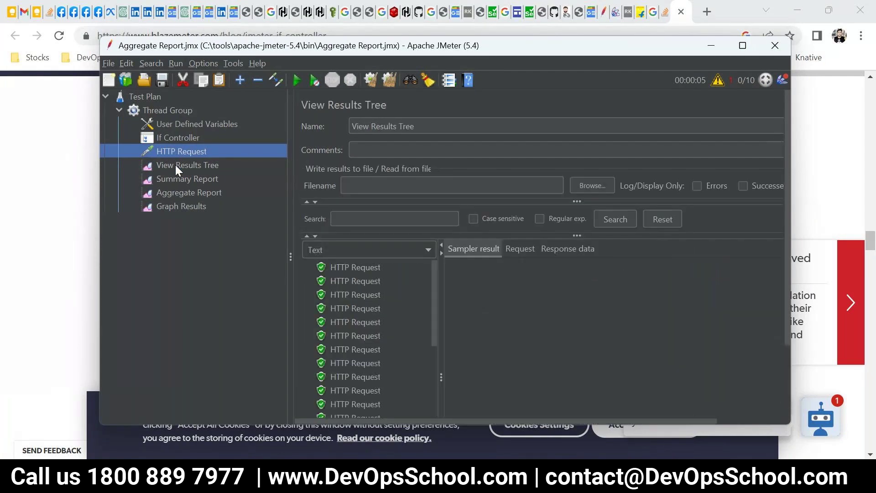
click(184, 151)
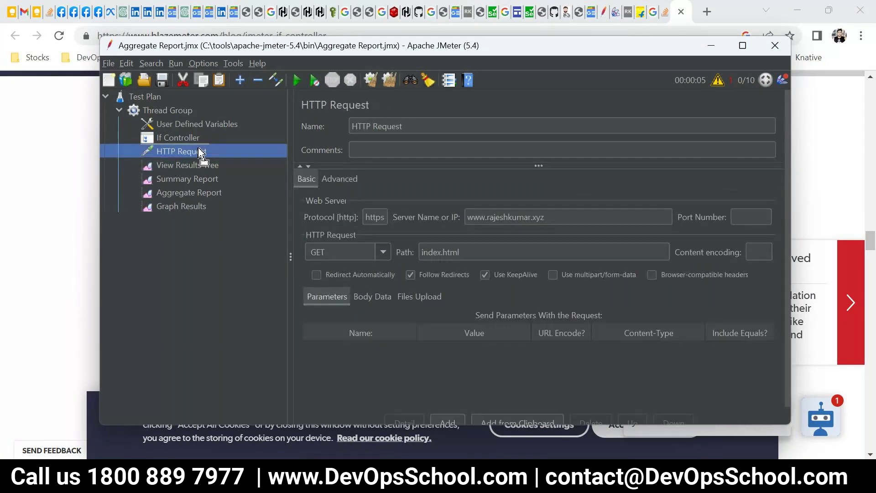
click(183, 139)
drag(182, 124, 170, 114)
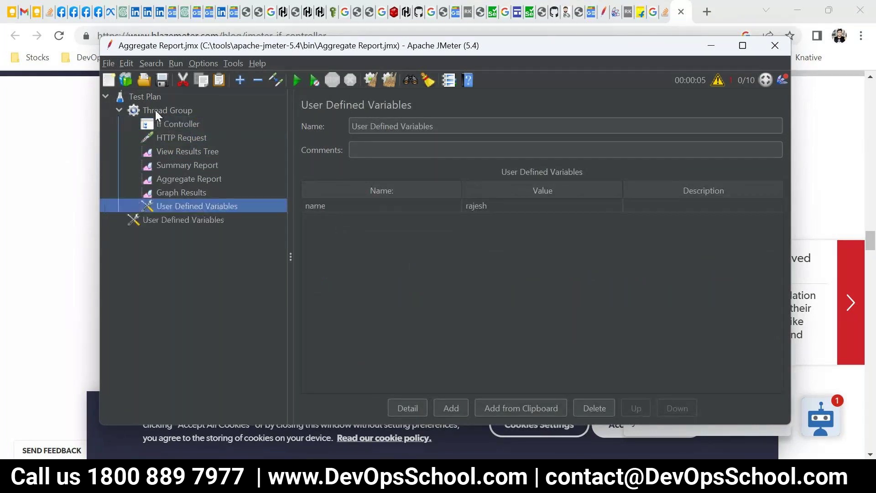
drag(162, 206, 146, 116)
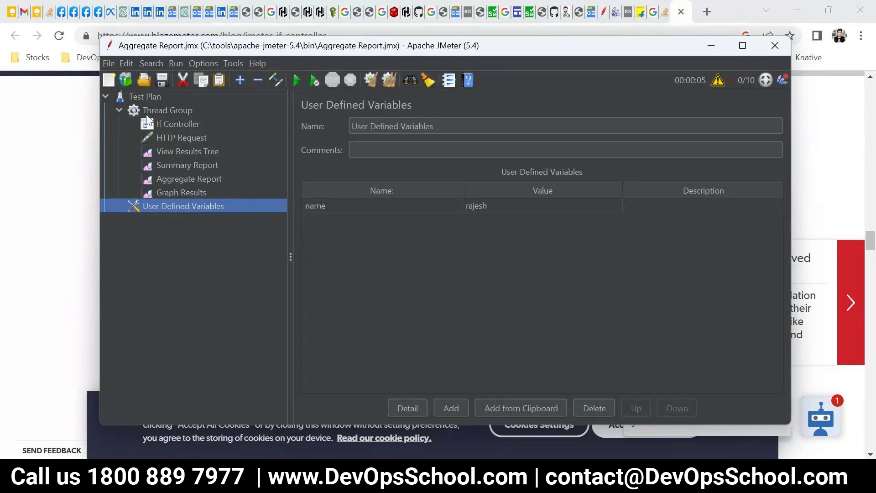
drag(154, 203, 151, 115)
drag(182, 202, 201, 144)
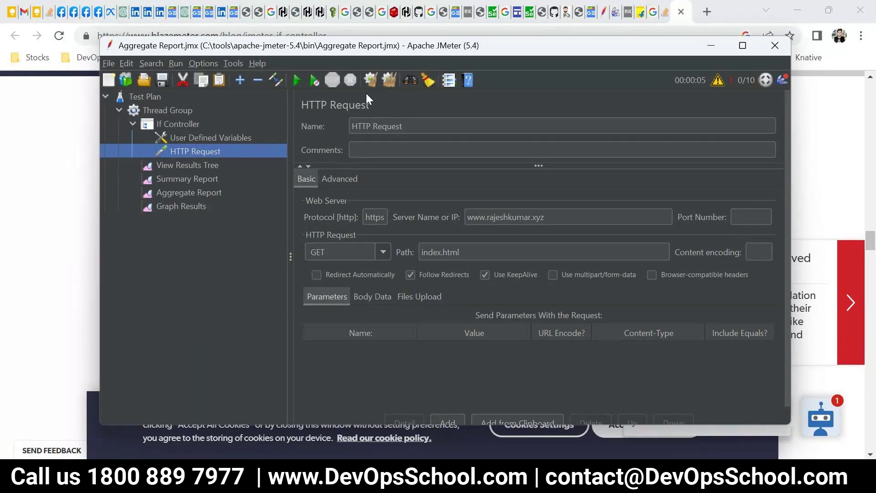
Clear the listener results, including the Summary Report, and start the restructured test plan.
right_click(194, 168)
click(180, 179)
right_click(179, 179)
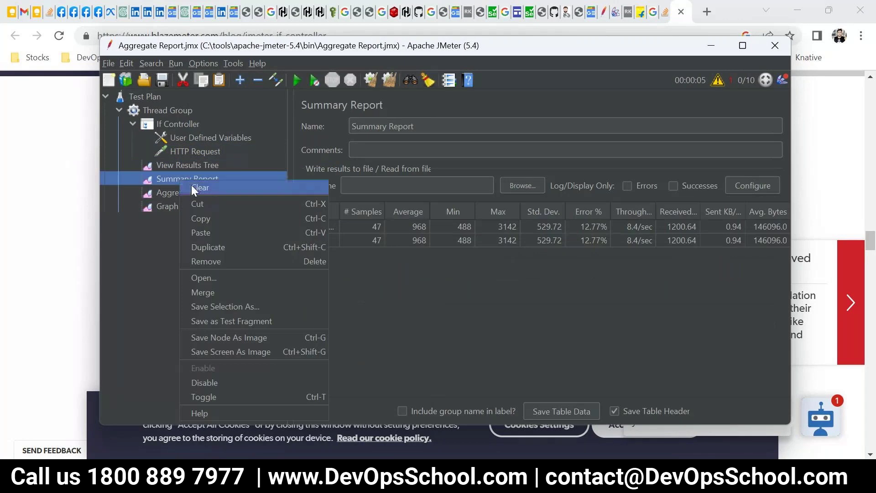
click(191, 186)
click(181, 206)
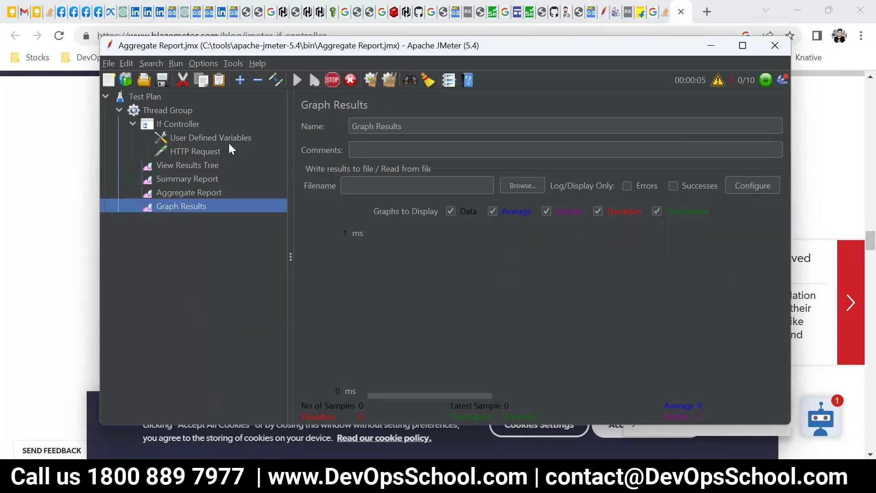
Check View Results Tree for samples, rerun the test plan, and compare the listener with the HTTP Request sampler.
click(198, 153)
click(197, 166)
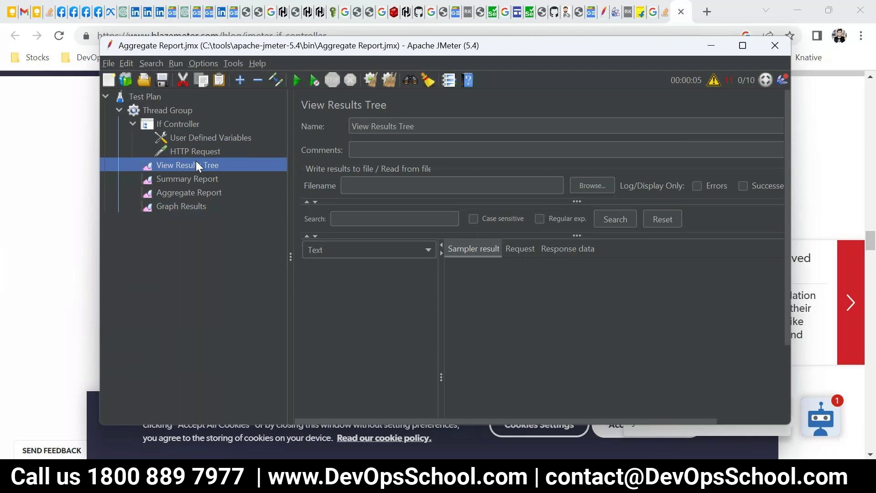
click(296, 80)
click(207, 152)
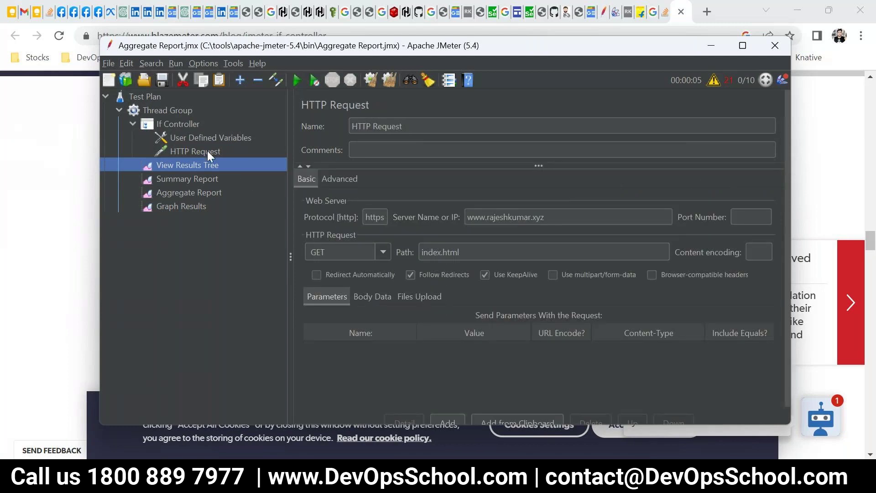
click(188, 161)
Review the User Defined Variables, the HTTP Request sampler and the If Controller's condition expression.
click(201, 137)
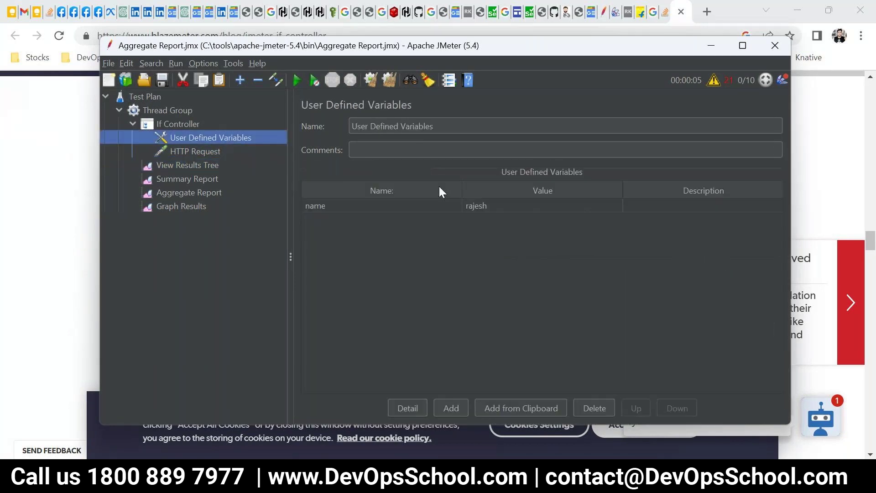
click(190, 152)
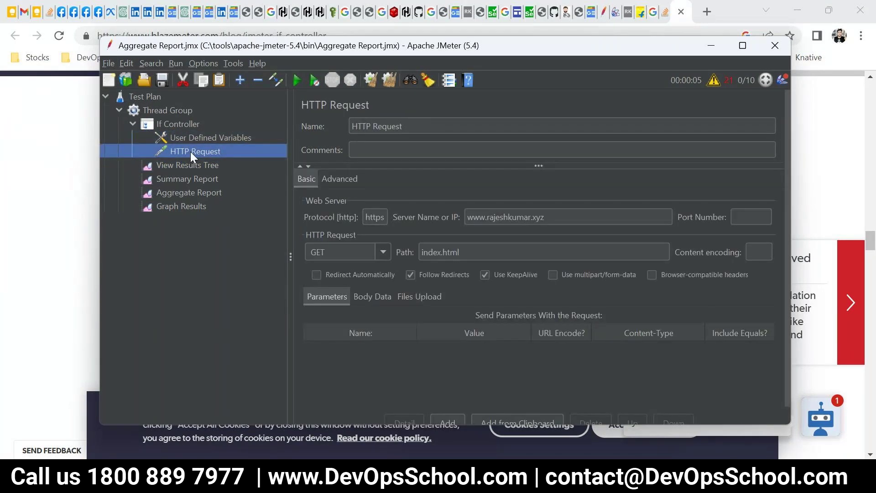
click(181, 125)
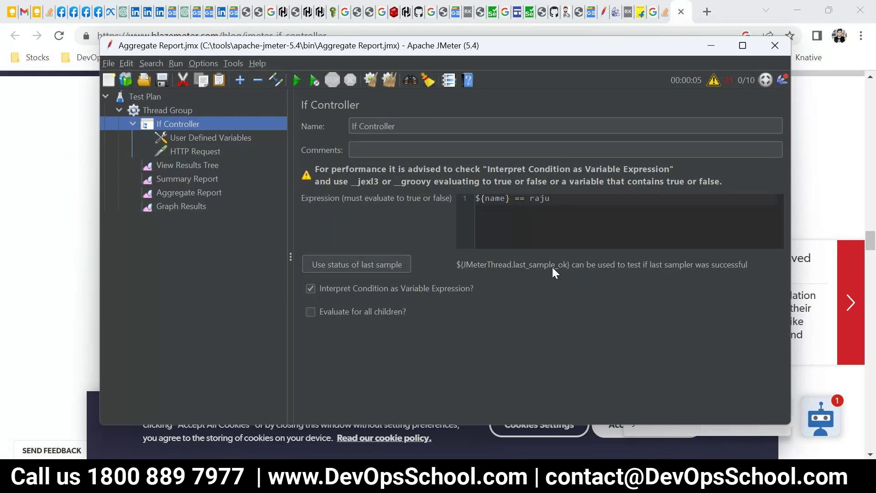
triple_click(480, 197)
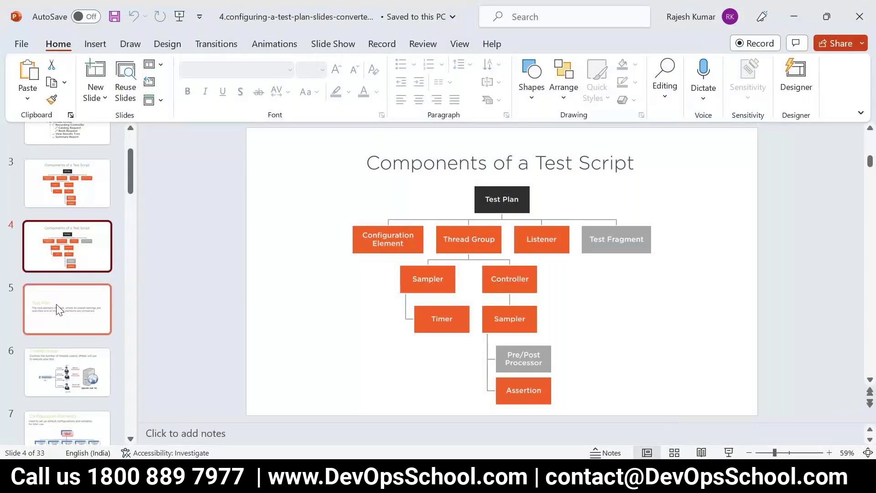
Switch to the PowerPoint test plan deck and show the Components of a Test Script slide in full-screen presentation, ending the show when finished.
click(57, 305)
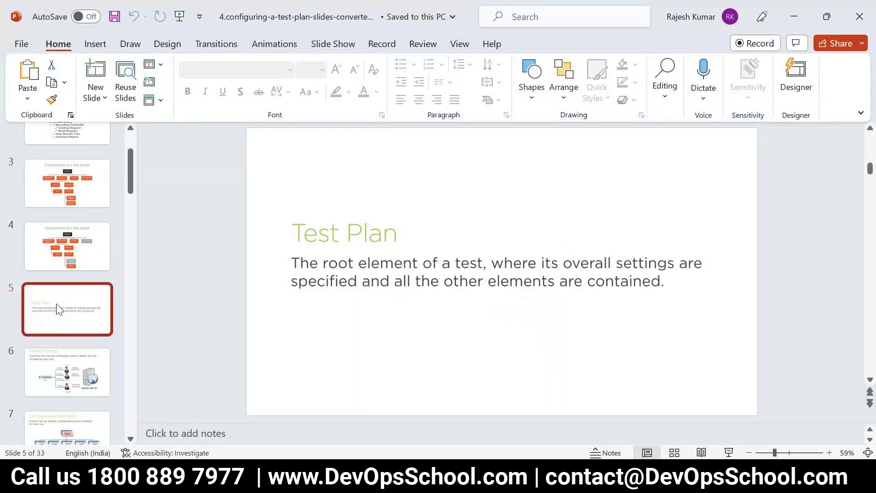
key(Down)
key(Down)
key(Up)
key(Up)
key(Up)
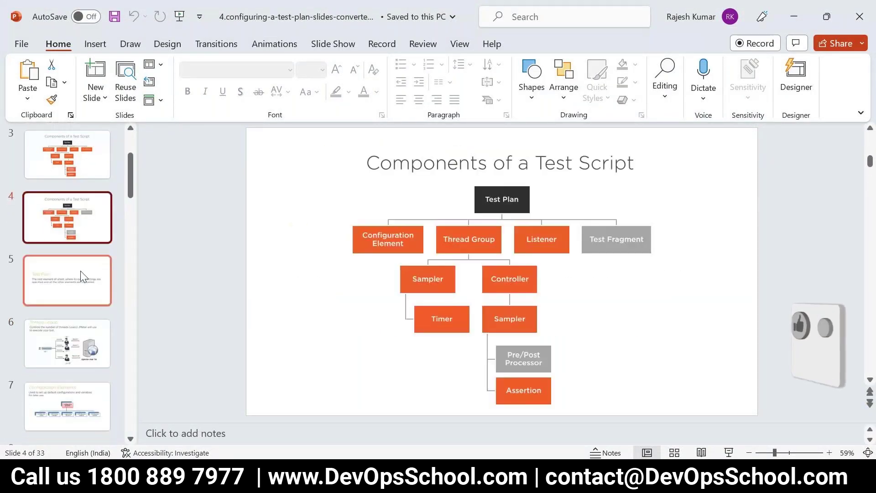
scroll(80, 276, up, 2)
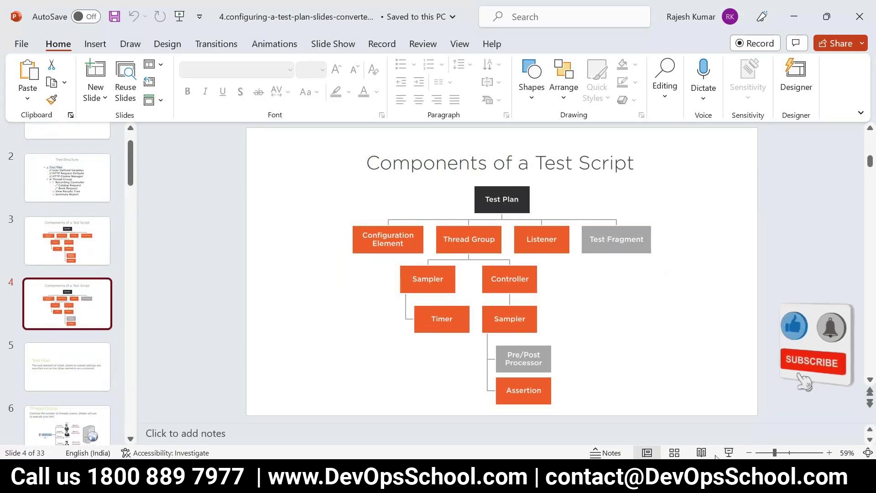
click(729, 452)
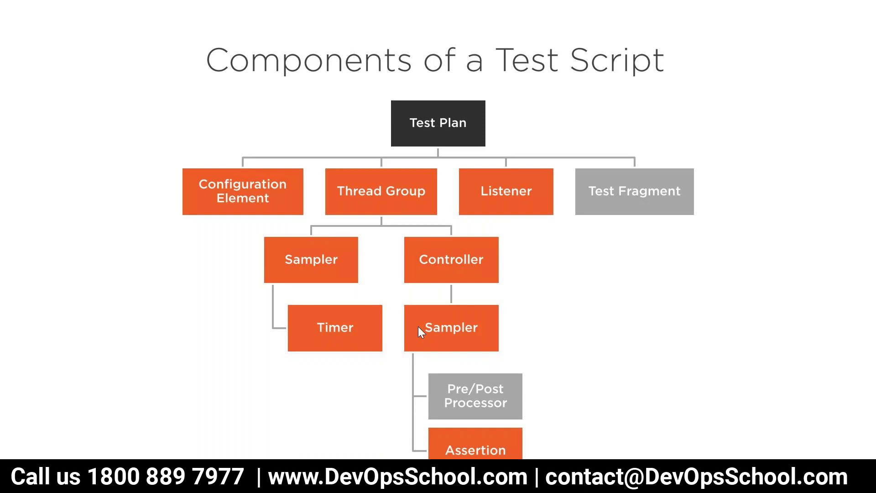
key(Escape)
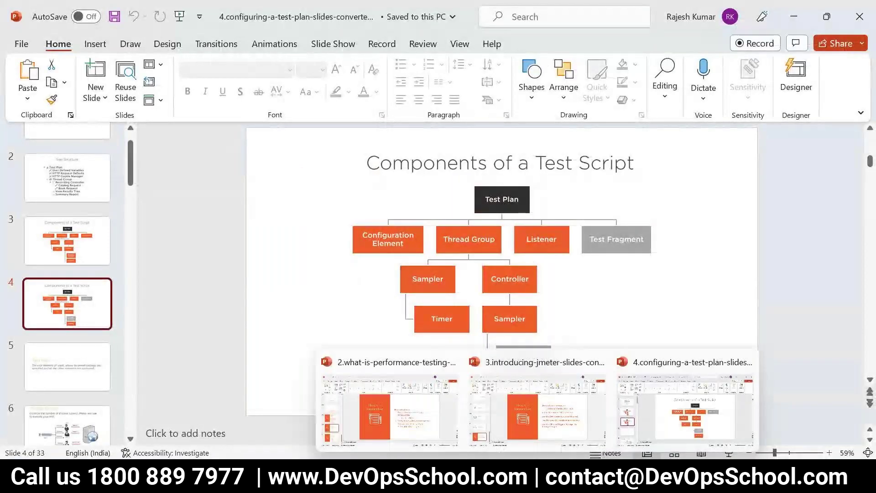
Switch back to JMeter and remove the If Controller with its child elements from the Thread Group.
click(547, 484)
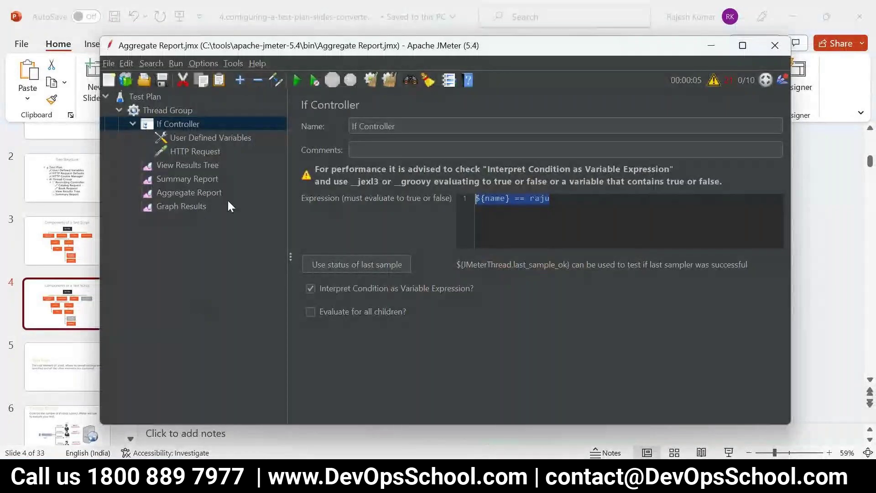
right_click(177, 131)
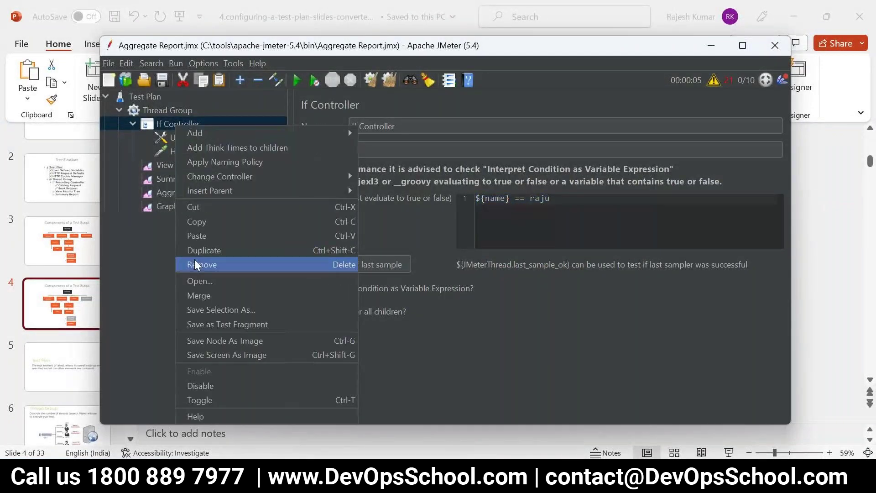
click(195, 260)
click(425, 262)
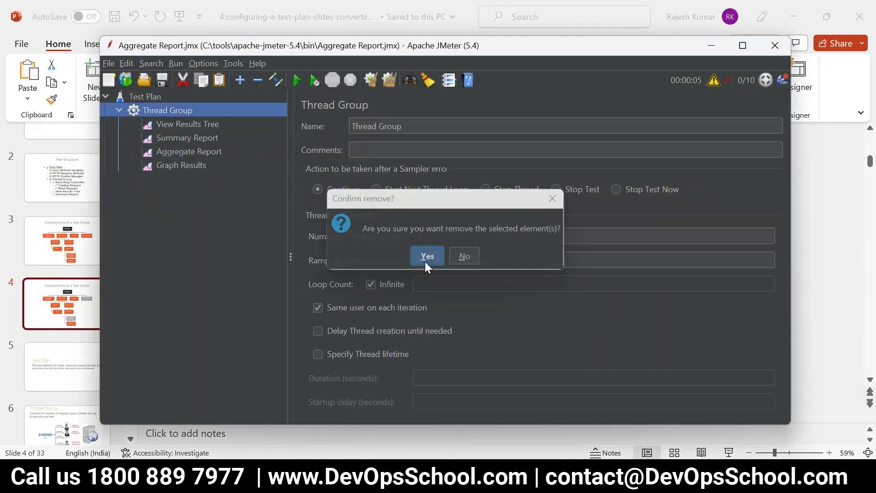
Add an HTTP Request sampler to the Thread Group and set its protocol to https.
click(180, 125)
click(174, 110)
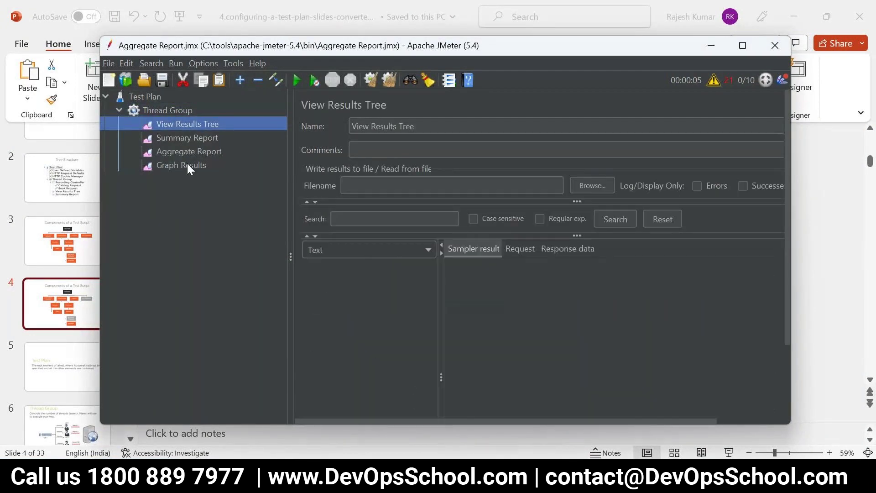
right_click(162, 114)
mouse_move(200, 121)
mouse_move(370, 121)
click(476, 134)
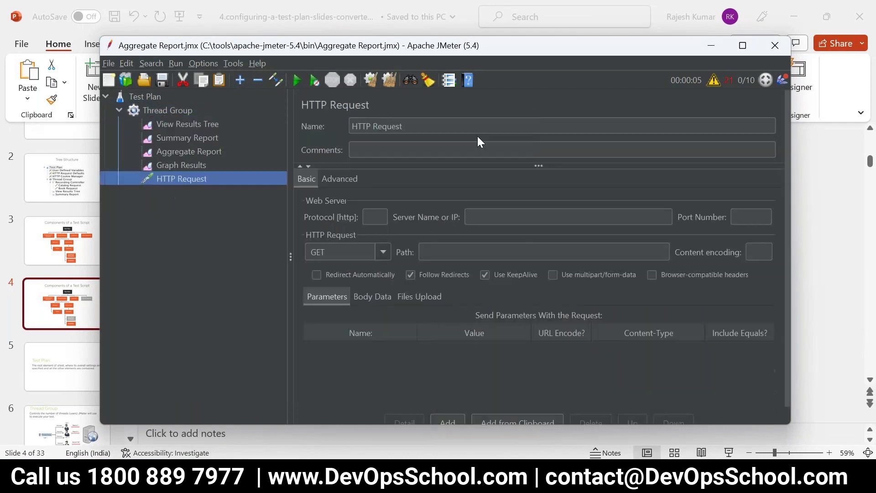
click(373, 216)
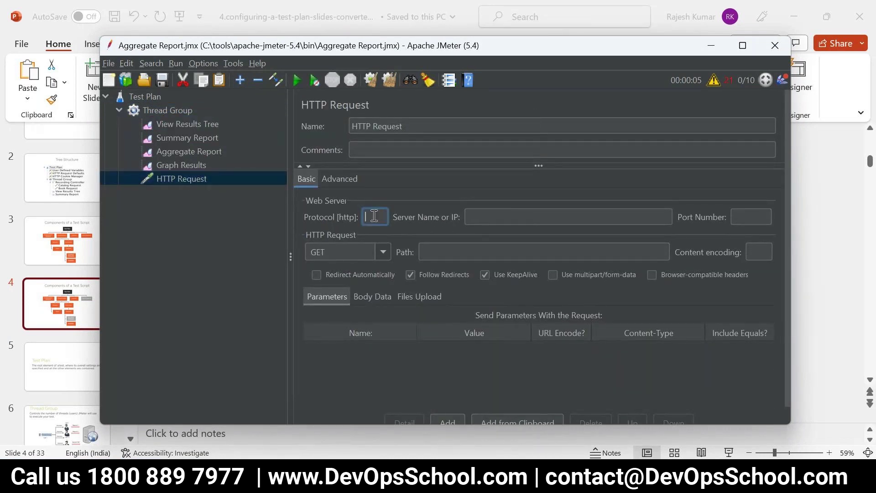
text(https)
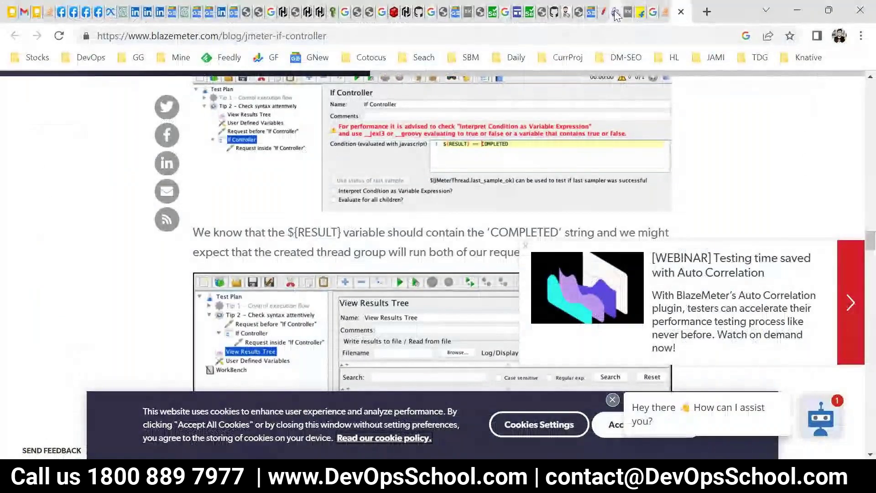
Switch to Chrome, load the target website in a new tab and select its full address.
click(706, 11)
text(ra)
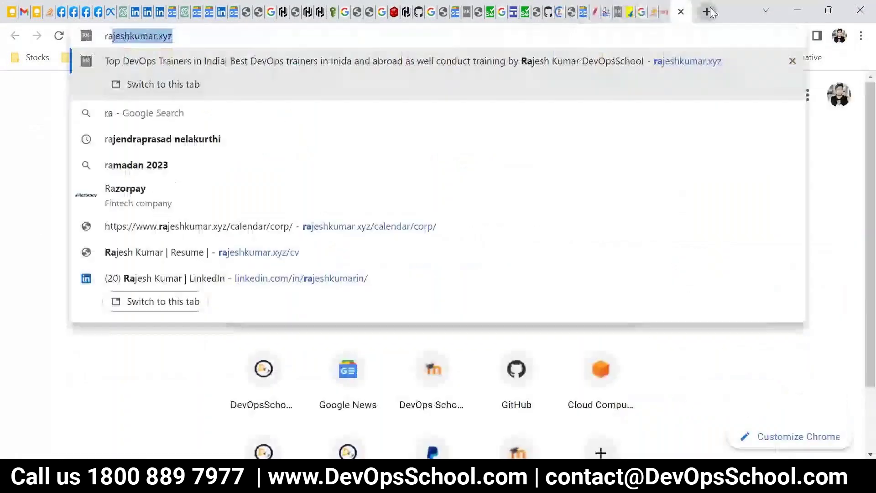
key(Return)
click(209, 37)
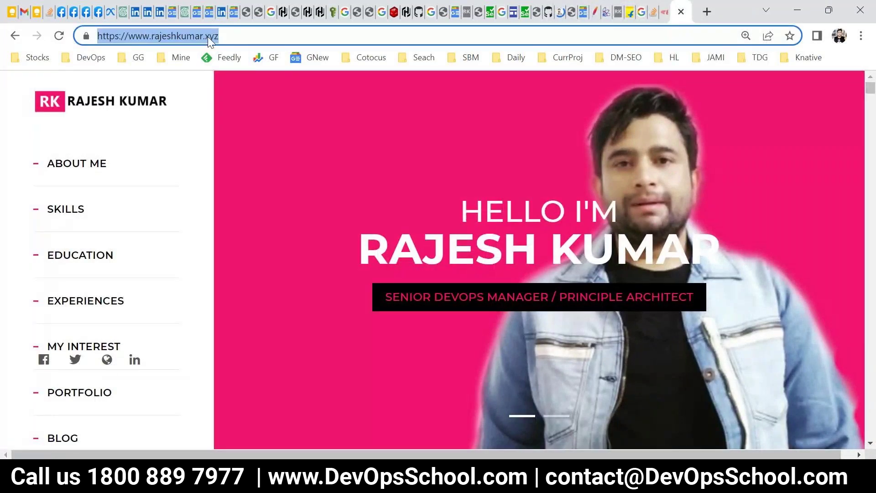
key(alt+Tab)
text(index)
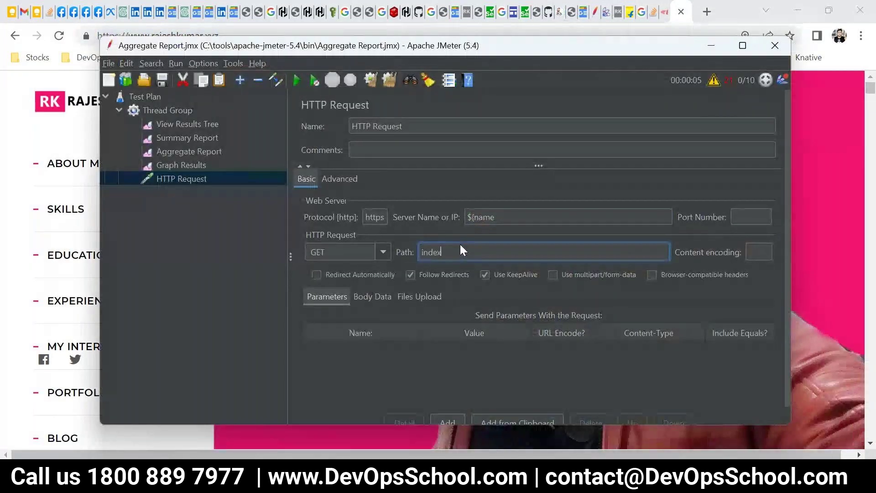
text(.html)
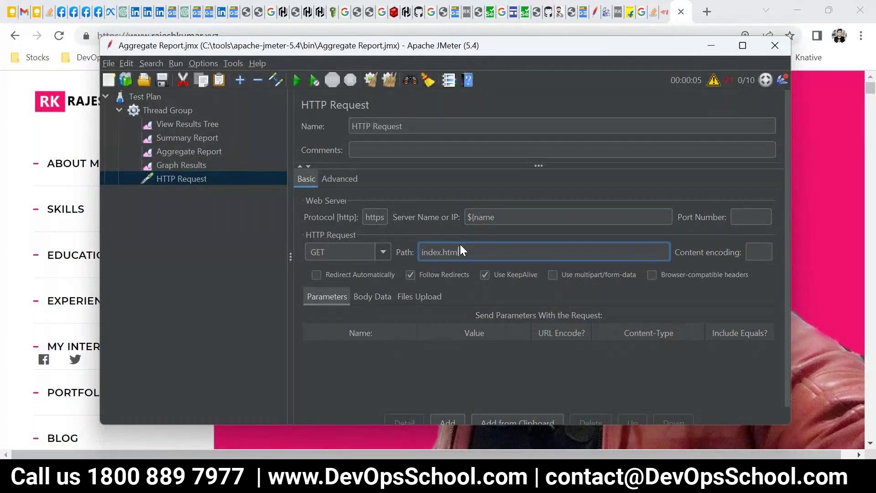
Move the HTTP Request sampler above the listeners in the Thread Group and maximize the JMeter window.
click(209, 225)
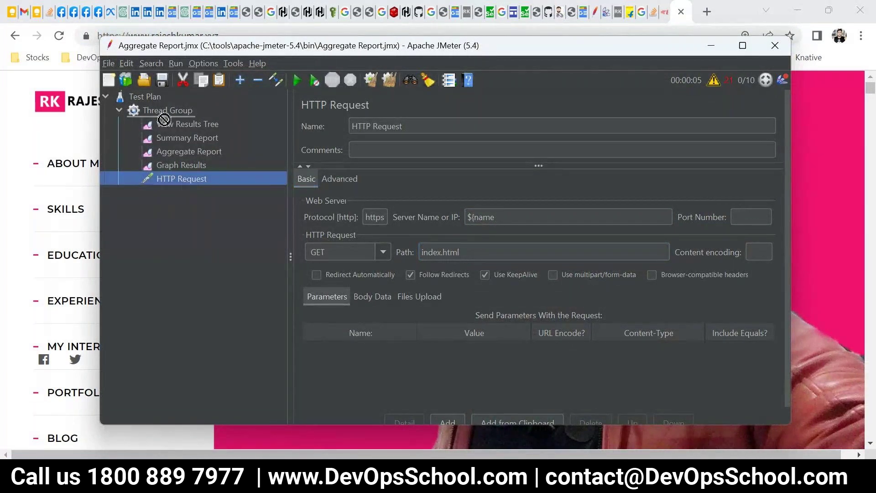
drag(177, 165, 160, 121)
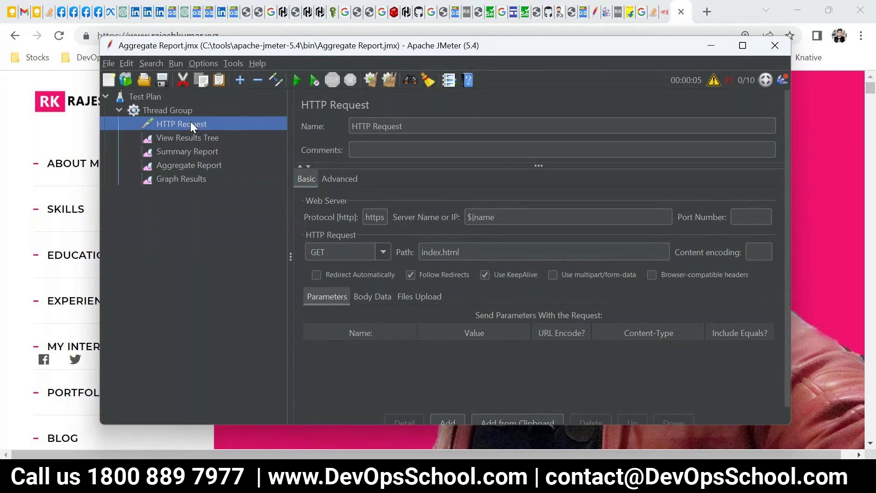
click(737, 45)
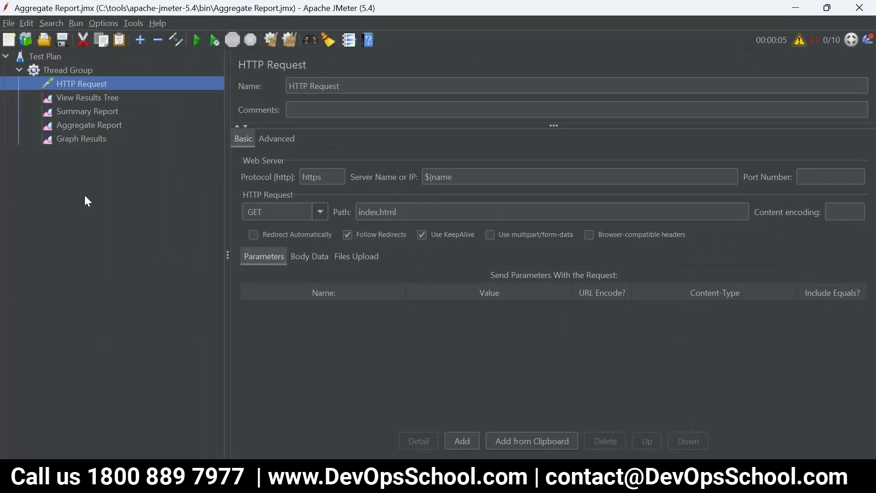
Run the test with the View Results Tree listener open, and stop it after some requests have been sent.
click(218, 97)
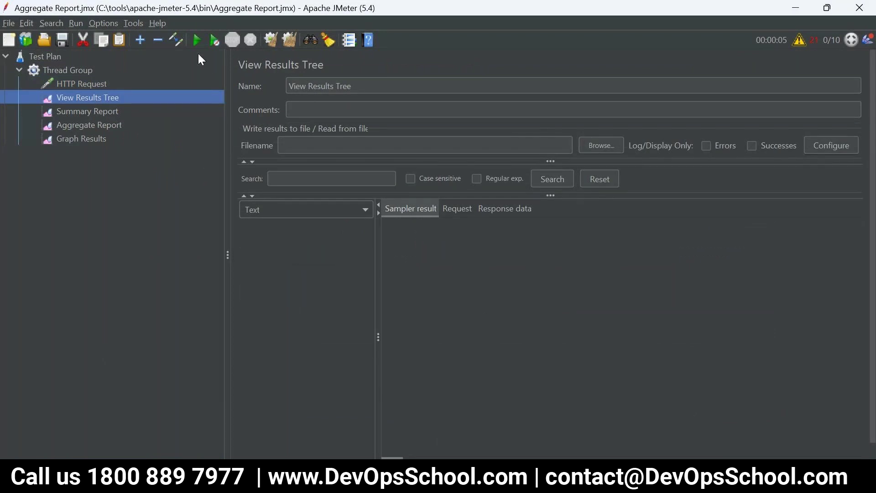
click(197, 40)
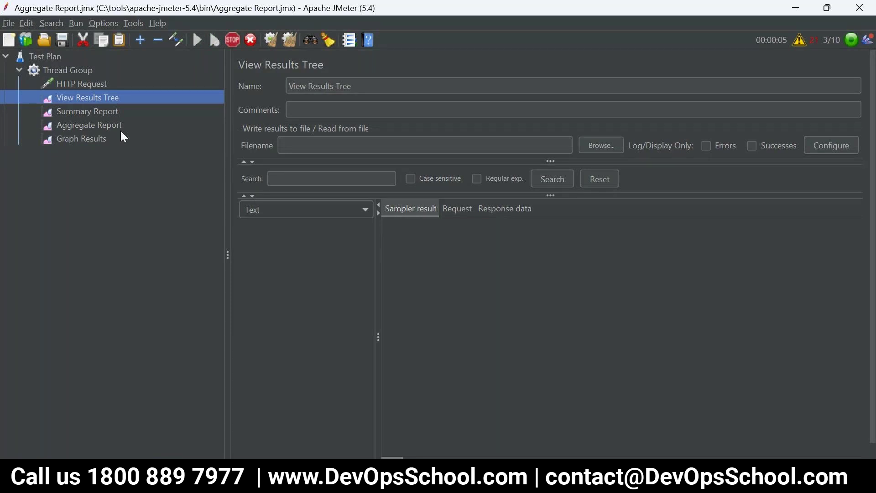
click(232, 40)
Set the Thread Group's number of threads (users) to 5.
click(78, 83)
click(67, 70)
click(355, 196)
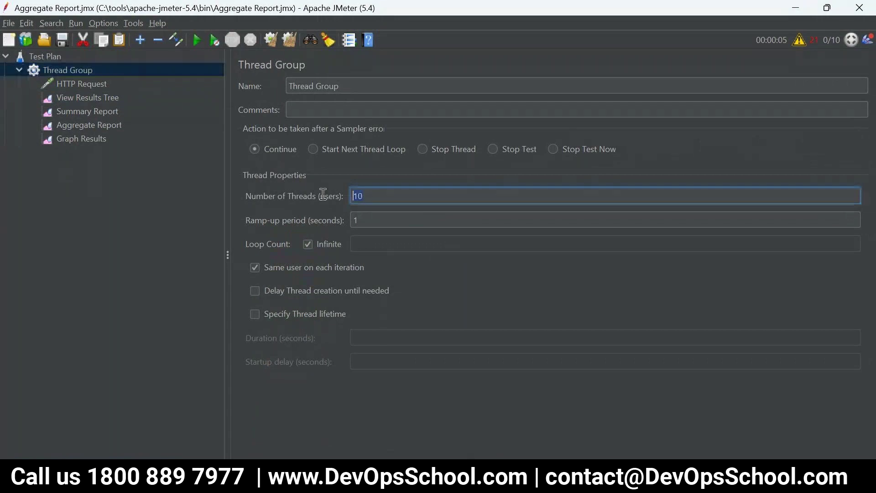
key(ctrl+a)
text(5)
click(204, 242)
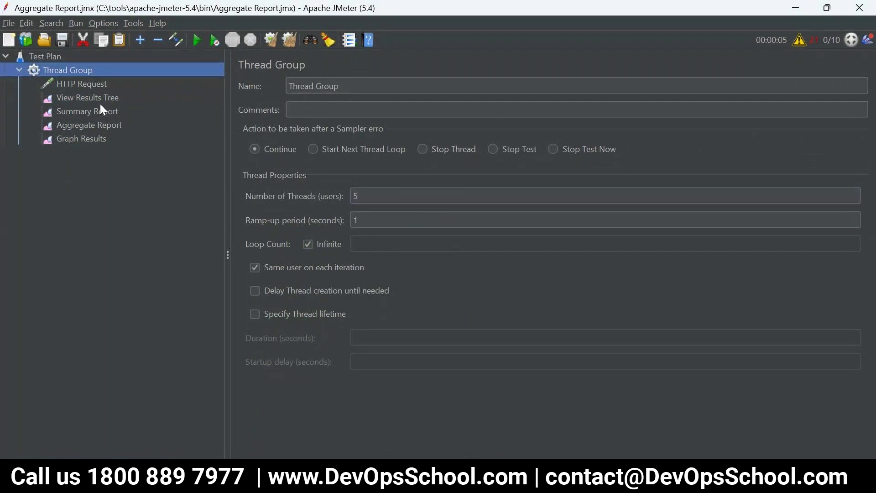
Examine the first HTTP Request entry in View Results Tree and highlight the address part of its response message.
click(100, 102)
click(286, 226)
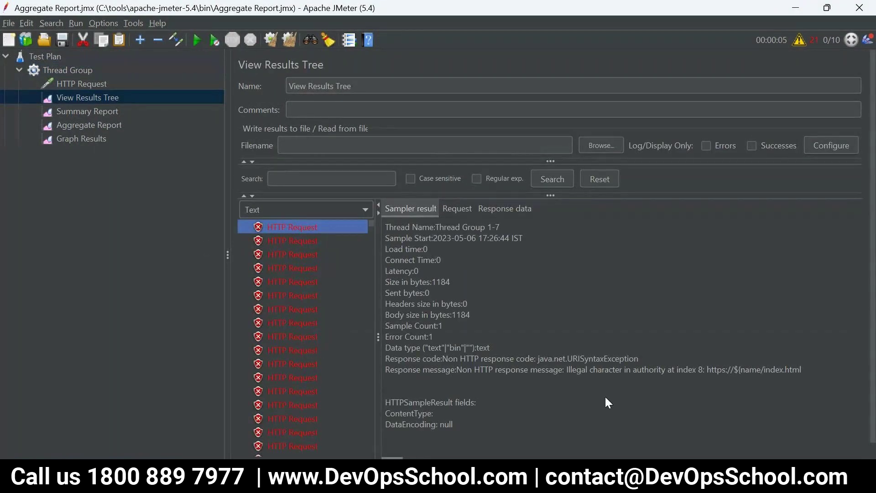
drag(633, 370, 801, 370)
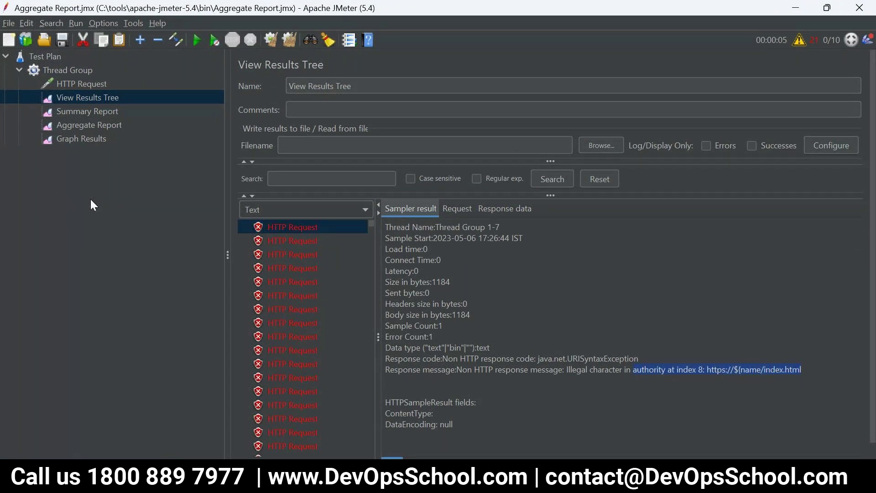
click(81, 84)
triple_click(424, 176)
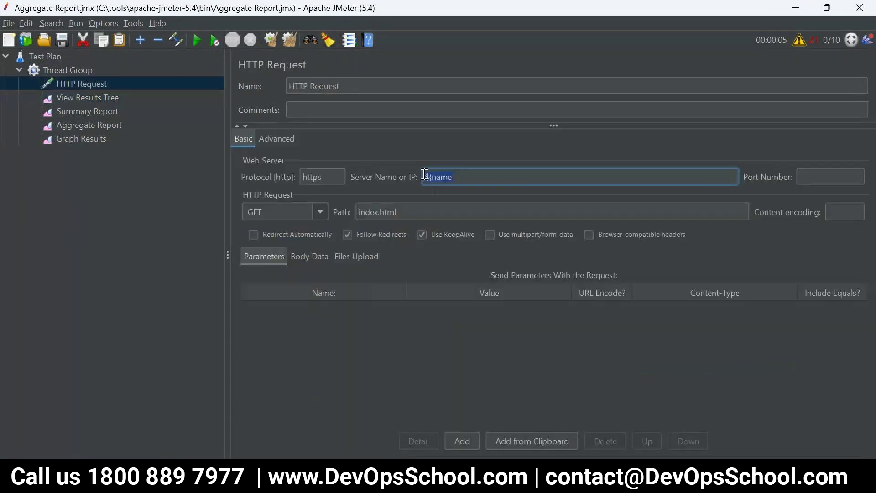
text(${name)
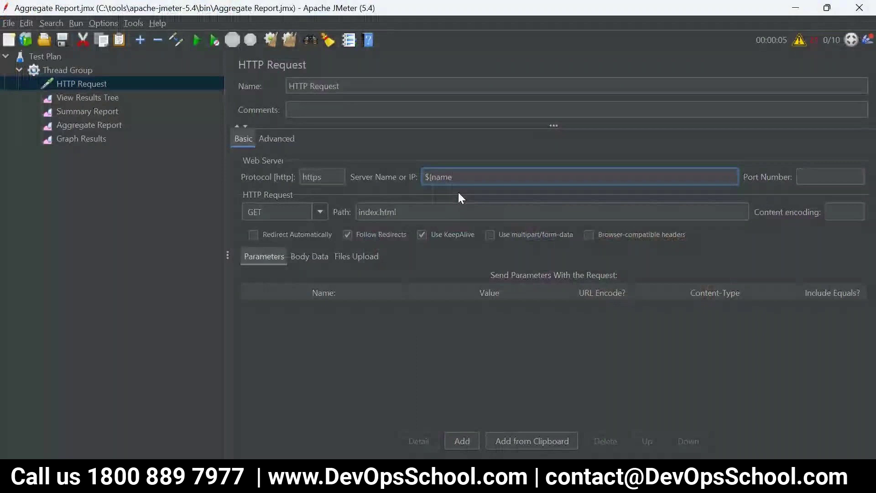
key(ctrl+a)
text(https://www.rajeshkumar.xyz/)
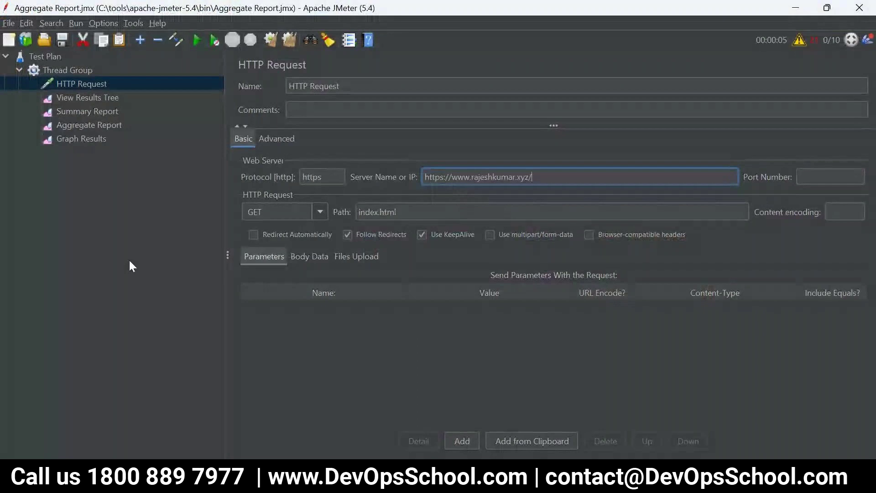
click(80, 240)
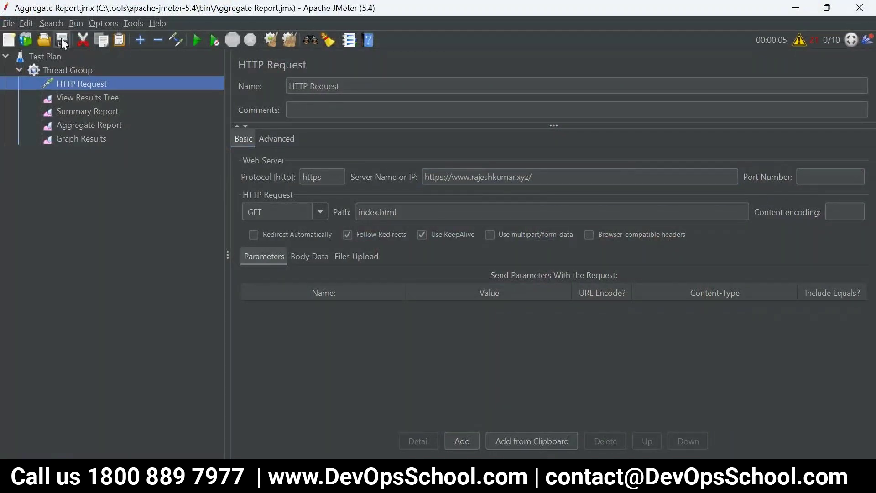
Run the test with the full website address and inspect a request's sampler result in View Results Tree.
click(197, 42)
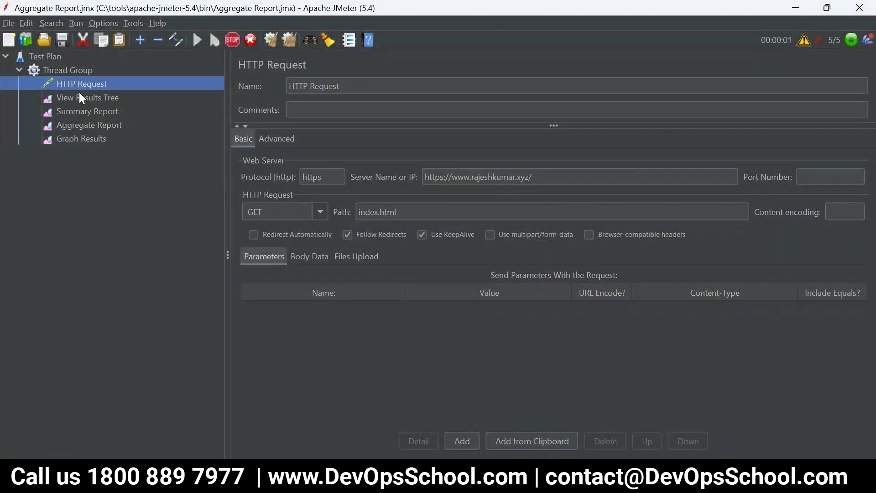
click(82, 98)
right_click(82, 98)
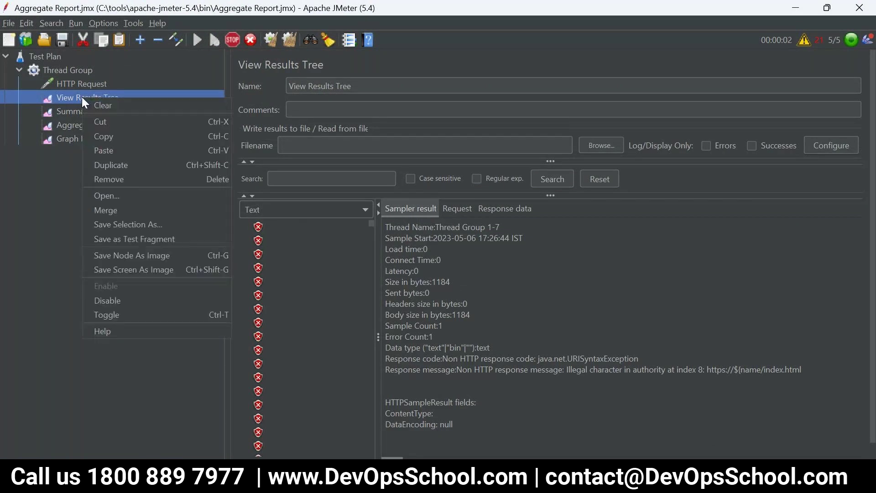
key(Escape)
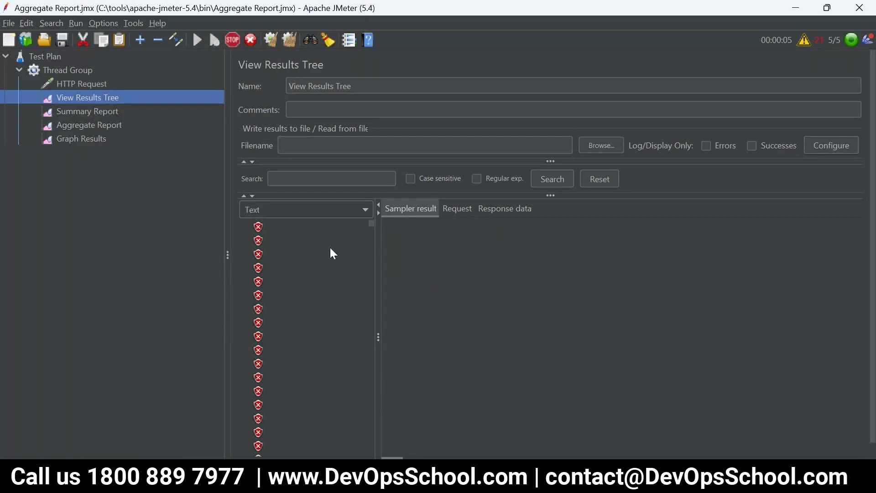
click(314, 234)
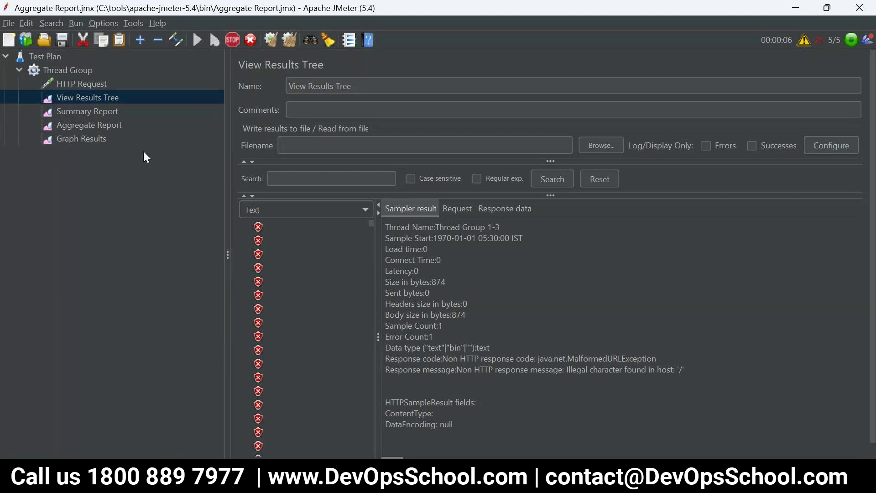
click(78, 81)
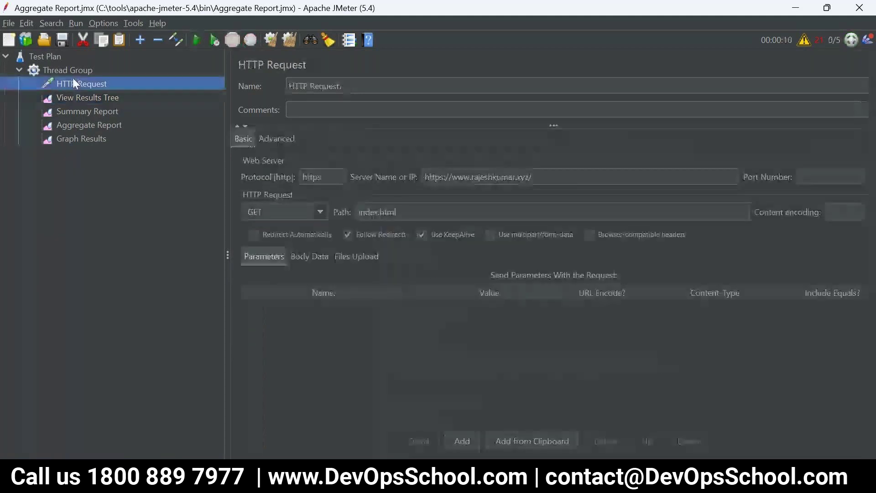
click(68, 73)
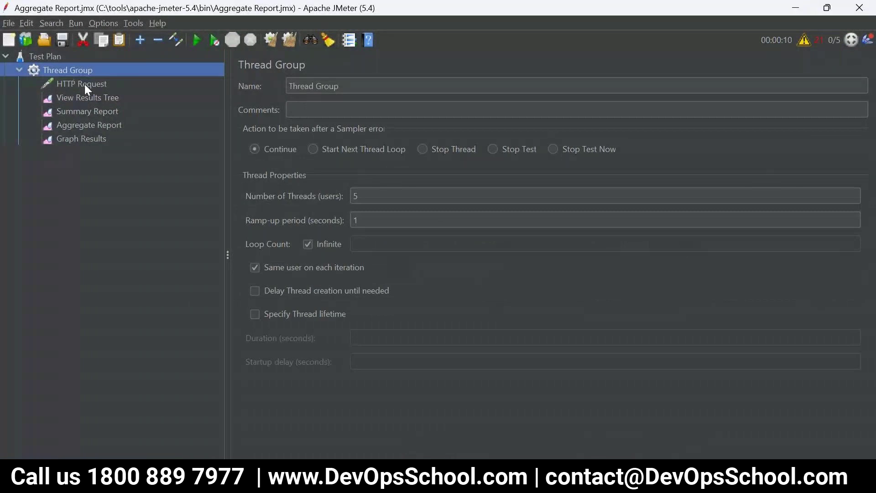
click(84, 84)
drag(456, 178, 383, 173)
key(Delete)
drag(410, 213, 340, 213)
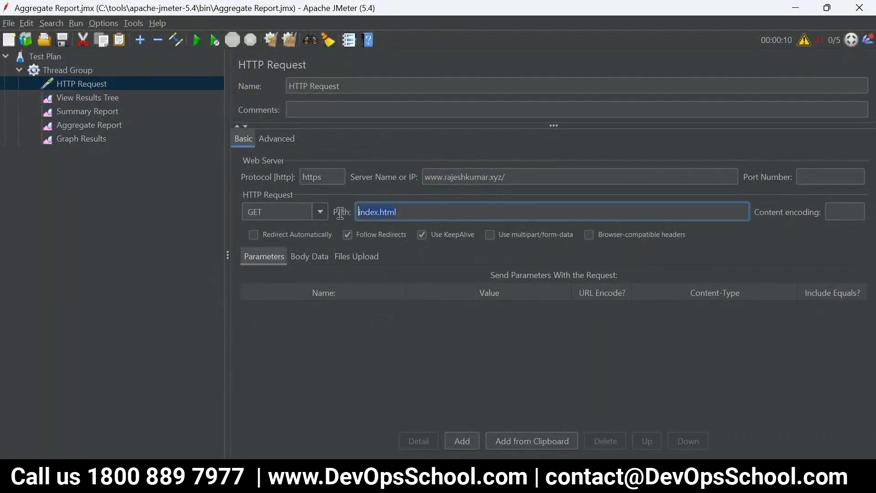
drag(497, 177, 425, 177)
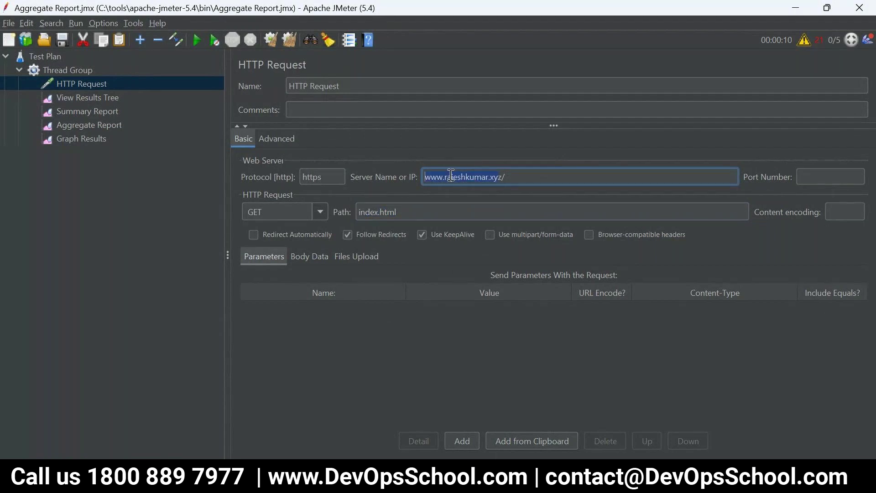
click(806, 174)
click(130, 95)
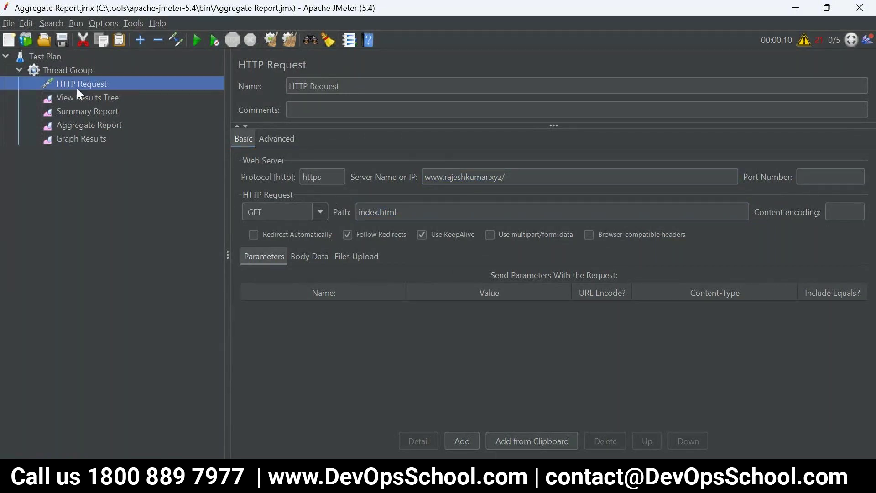
Rerun the test with the shortened server name, stop it and review the requests in View Results Tree.
click(195, 41)
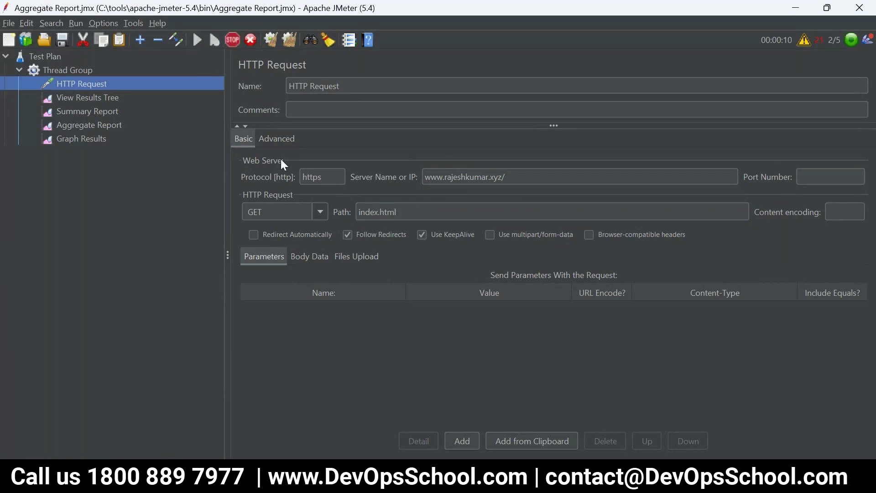
click(84, 98)
click(232, 40)
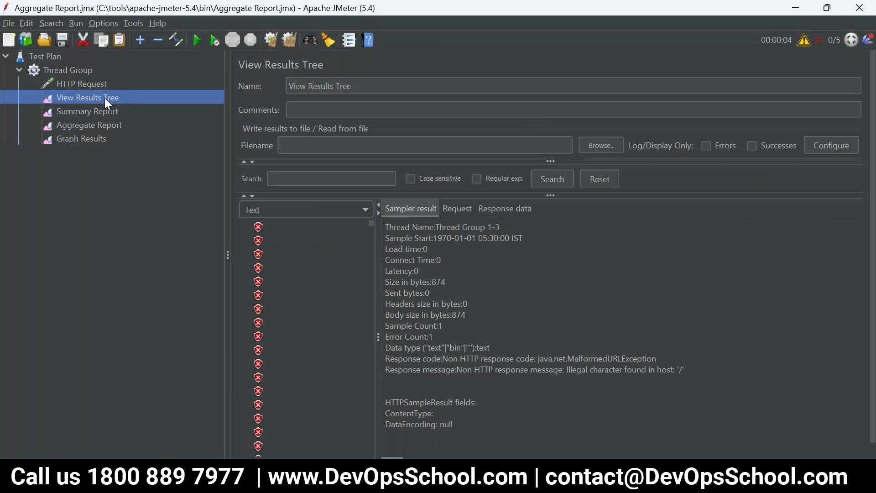
click(117, 83)
click(73, 70)
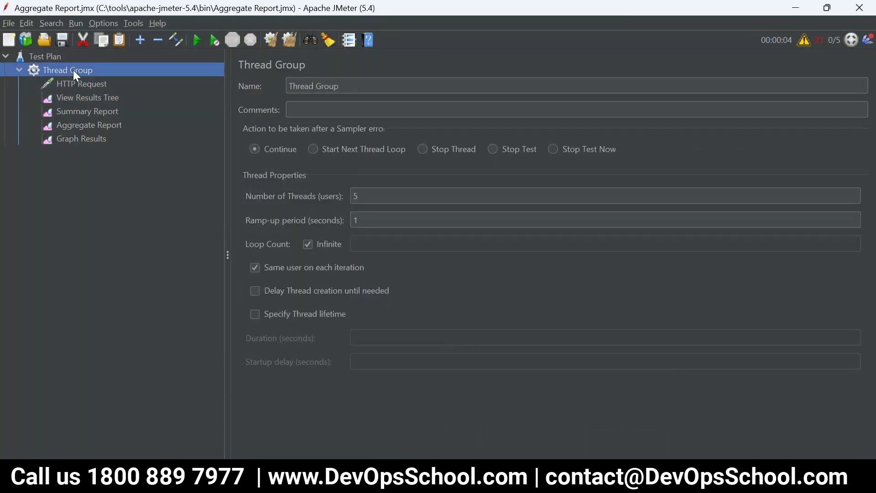
click(85, 97)
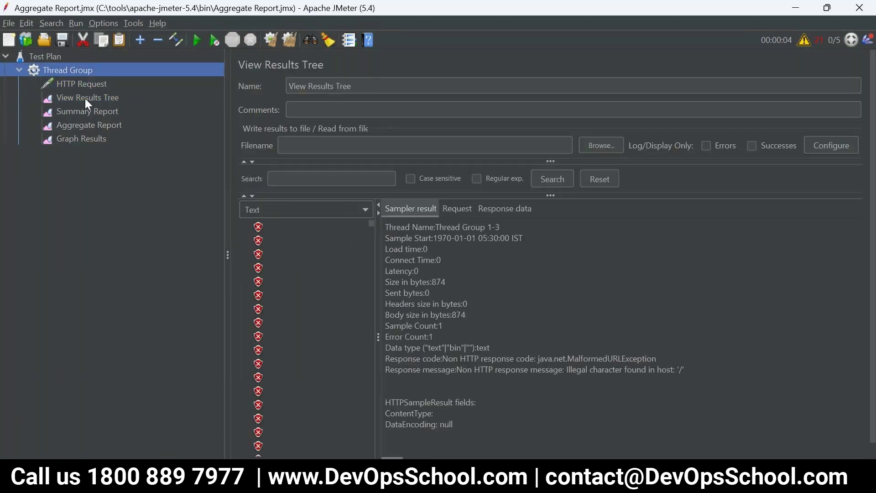
right_click(80, 98)
key(Escape)
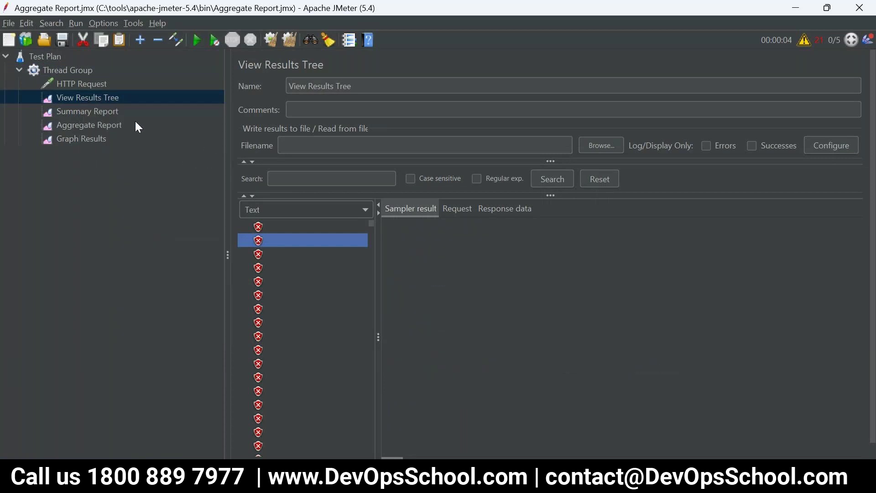
click(70, 83)
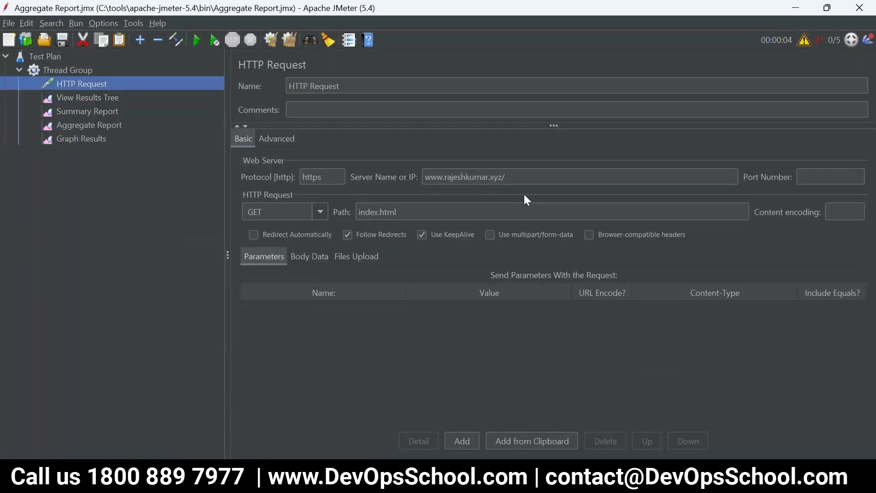
click(524, 172)
key(BackSpace)
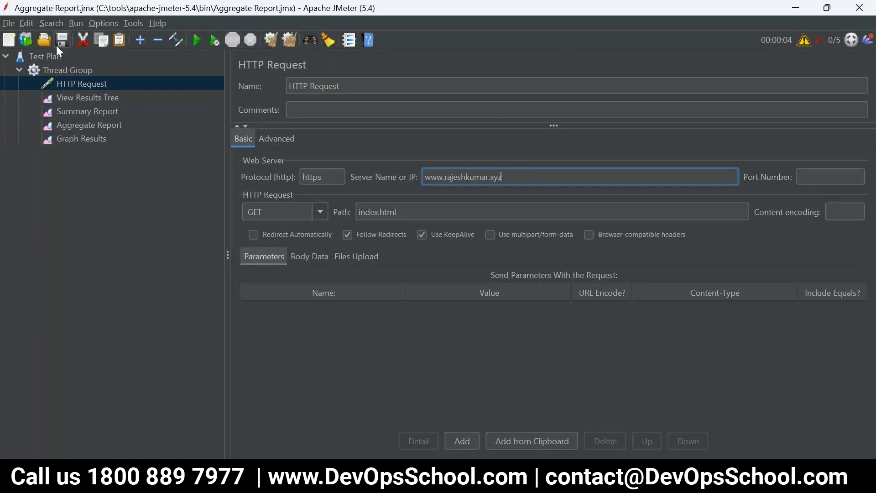
Run the test with the slash-free server name while watching View Results Tree, stop it and clear the listener's results.
click(196, 43)
click(93, 96)
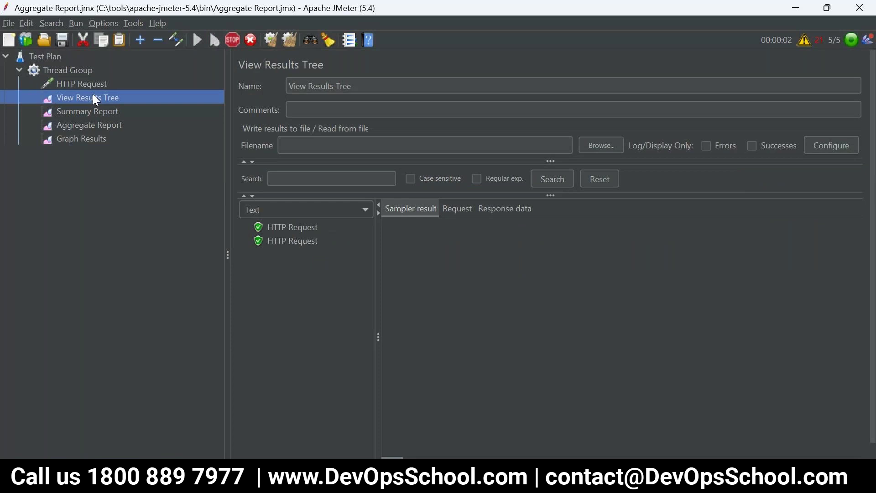
key(ctrl+period)
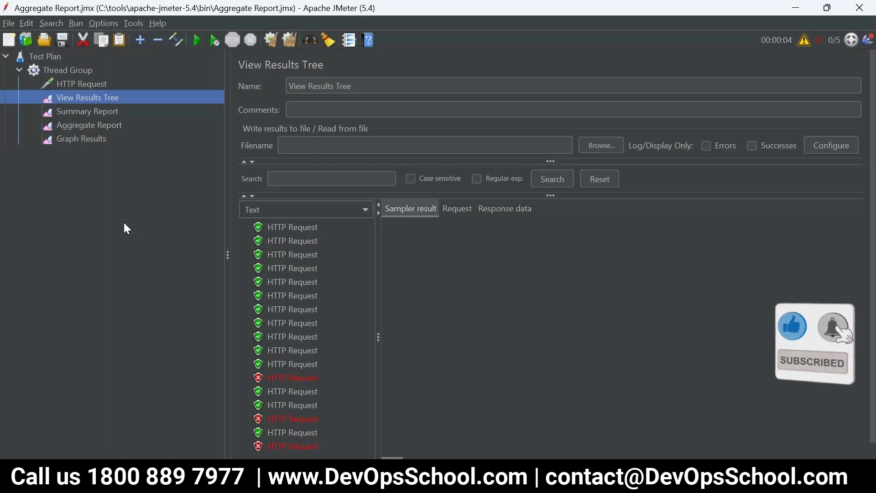
right_click(123, 100)
click(145, 114)
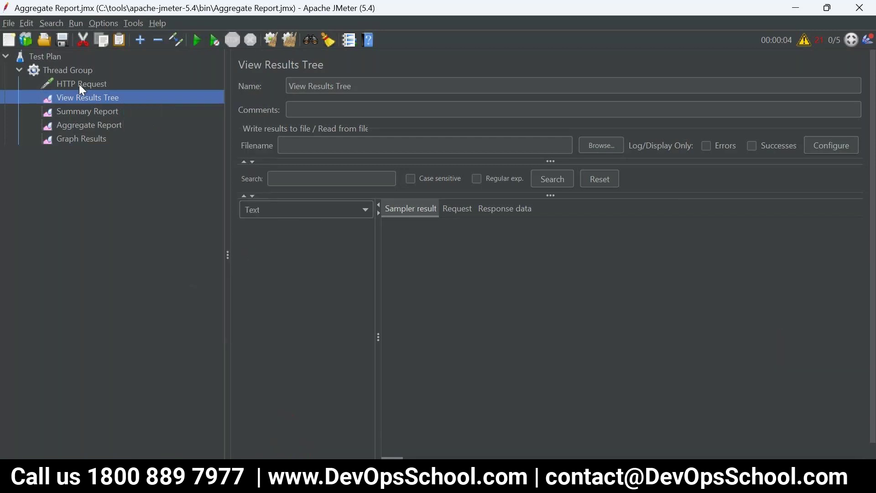
Add a Response Assertion to the Thread Group that tests the Response Message using the Contains pattern matching rule.
click(79, 84)
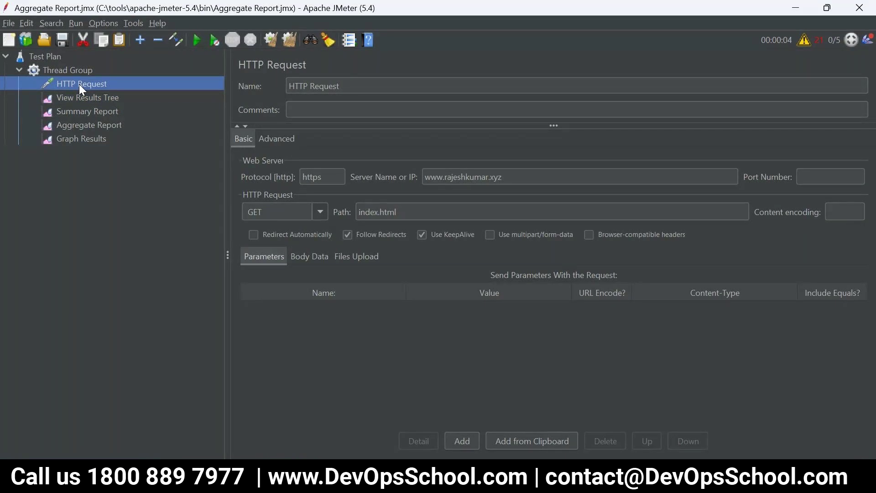
right_click(70, 70)
mouse_move(241, 79)
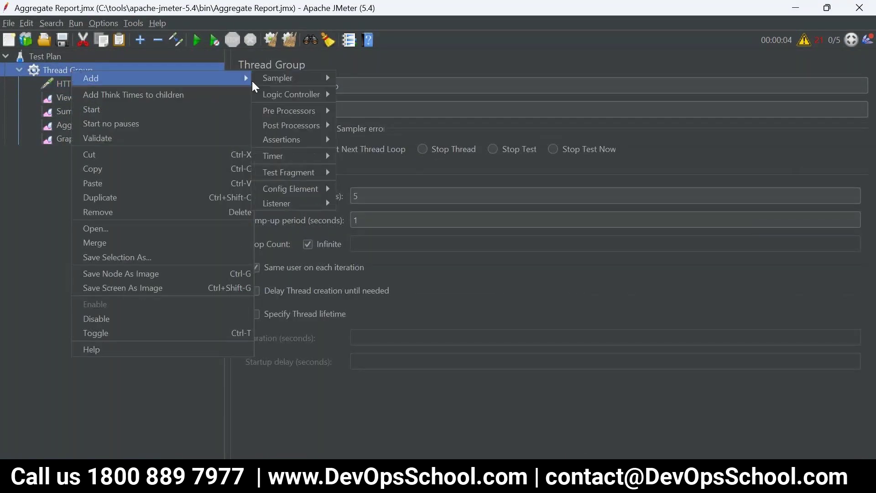
mouse_move(291, 144)
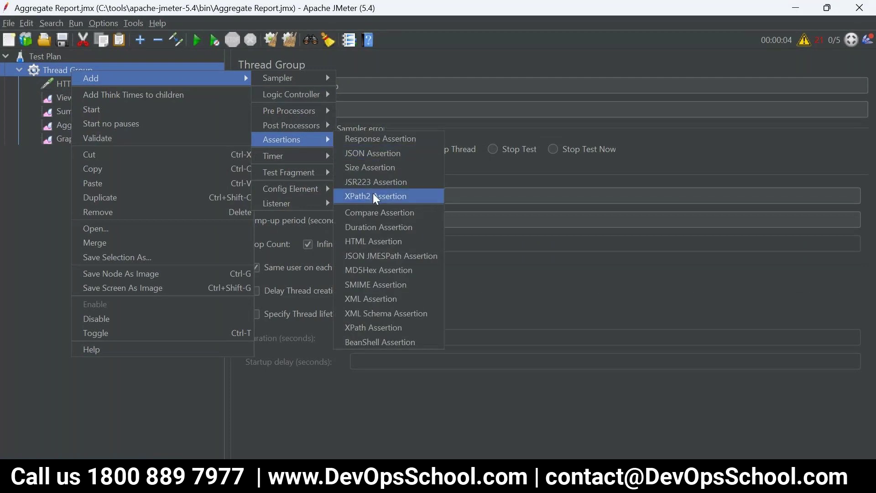
click(370, 142)
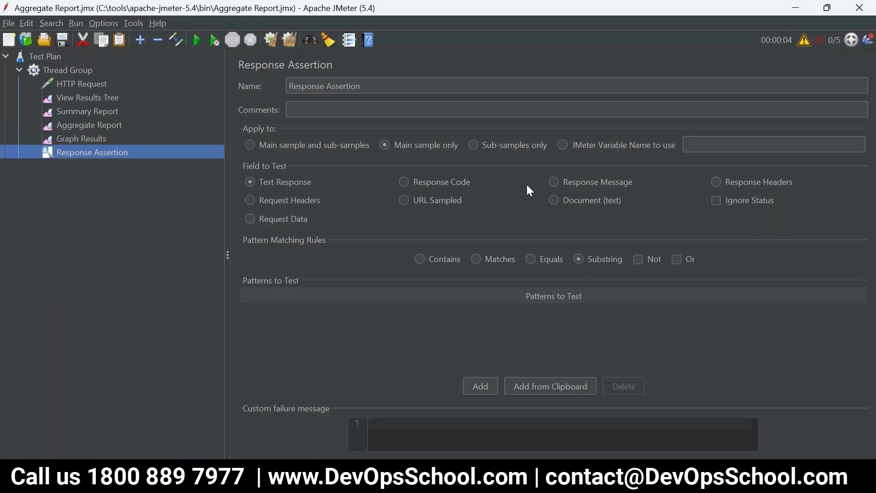
click(554, 182)
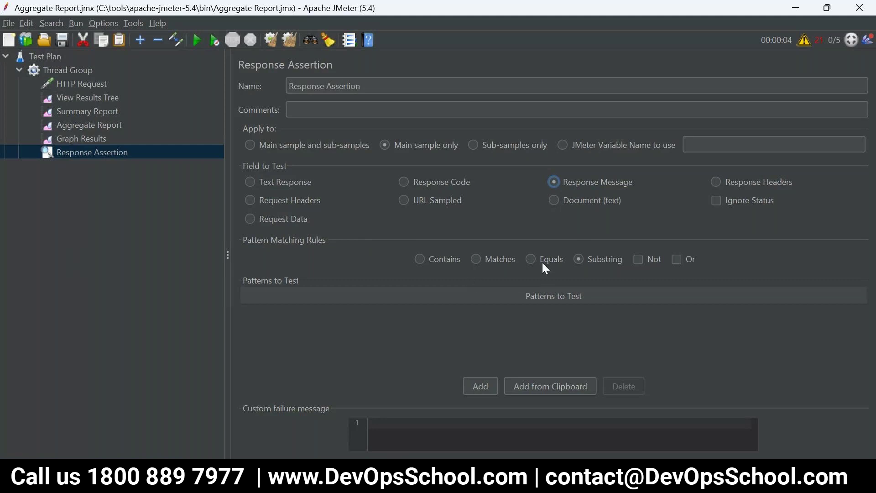
click(421, 259)
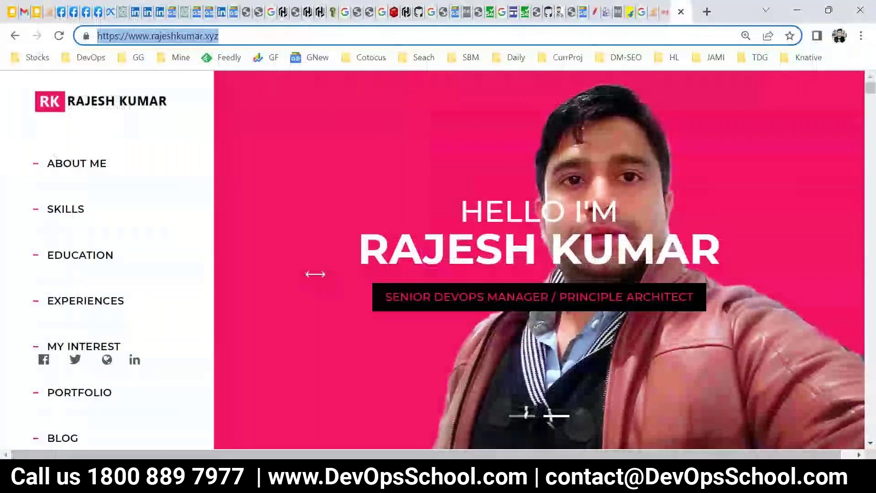
Copy "Over 15 years of extensive" from the tested website's About Me section and add it as the Response Assertion's pattern to test.
scroll(316, 273, down, 7)
drag(279, 246, 494, 246)
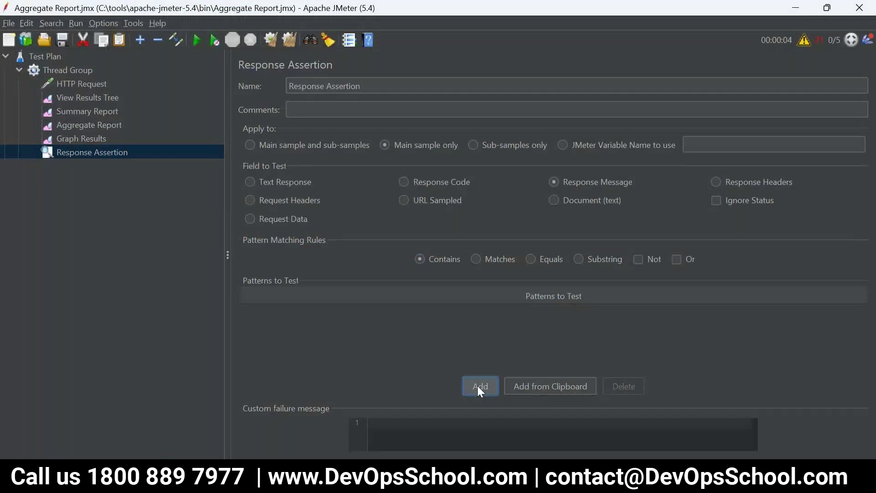
click(479, 385)
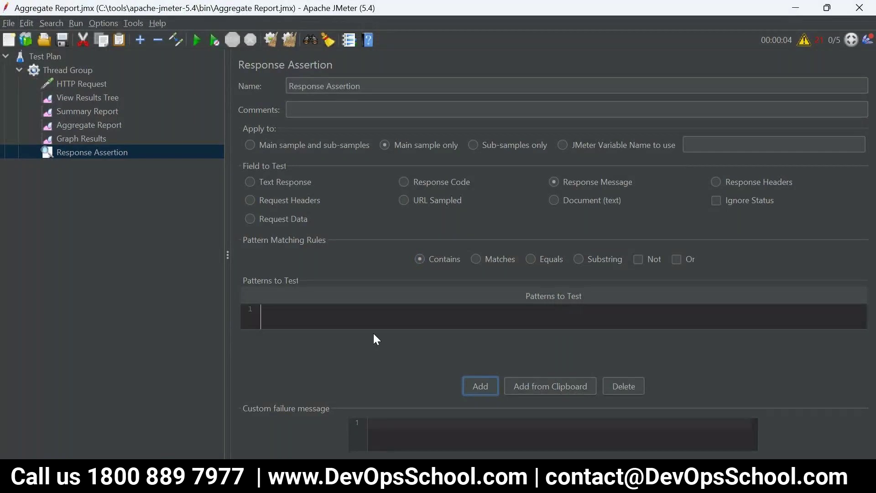
click(330, 311)
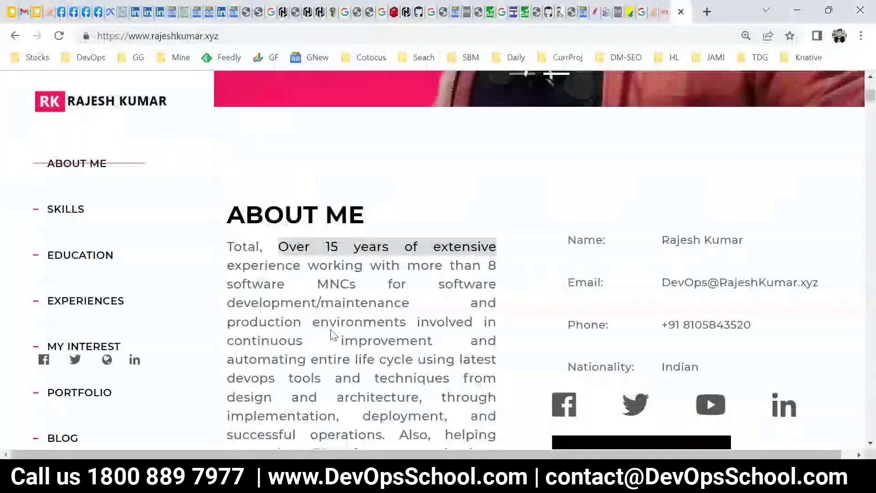
click(285, 277)
mouse_move(278, 246)
mouse_down()
mouse_move(488, 245)
mouse_move(277, 246)
mouse_up()
key(ctrl+c)
click(486, 242)
right_click(484, 248)
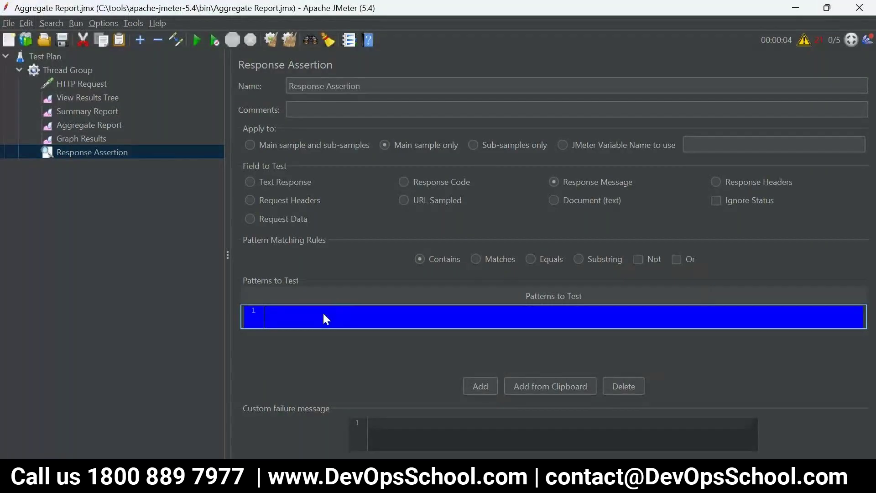
double_click(323, 313)
key(ctrl+v)
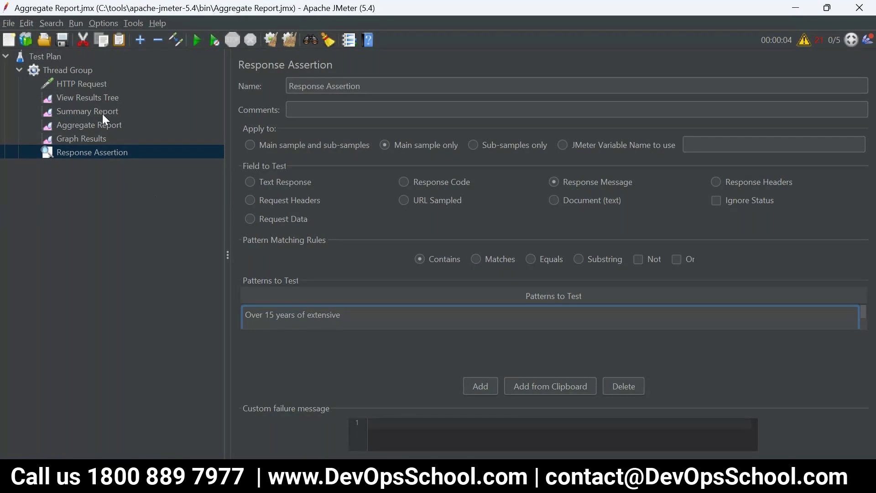
Review the Thread Group, the HTTP Request settings and the pattern entered in the Response Assertion.
click(68, 73)
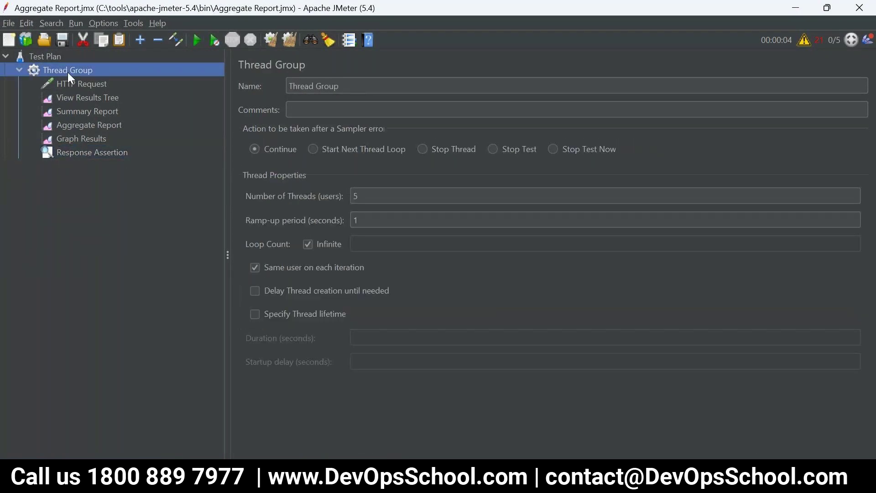
click(75, 82)
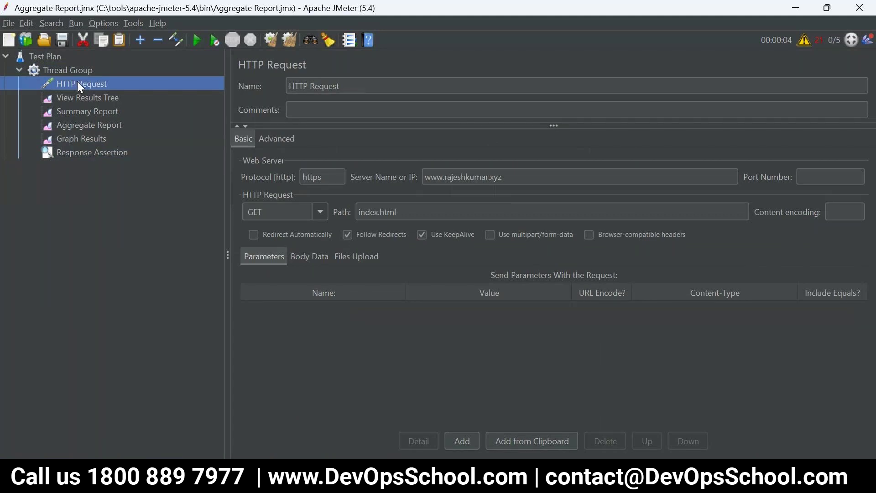
click(114, 151)
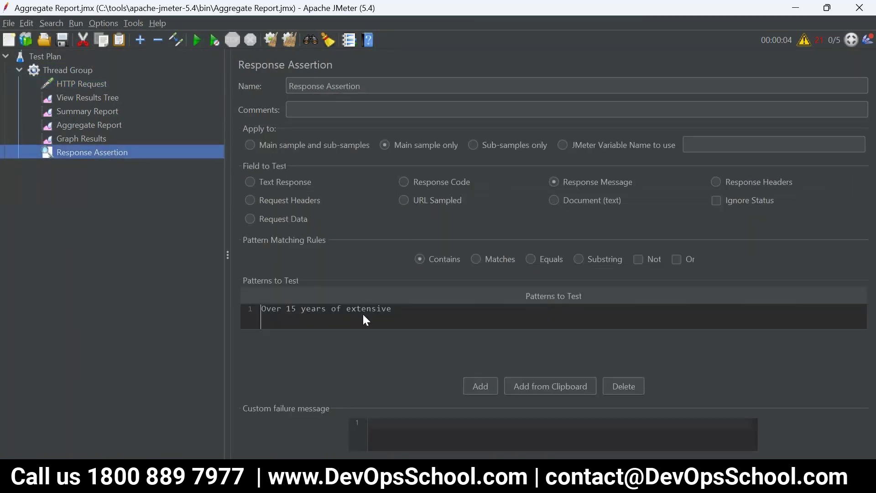
click(415, 311)
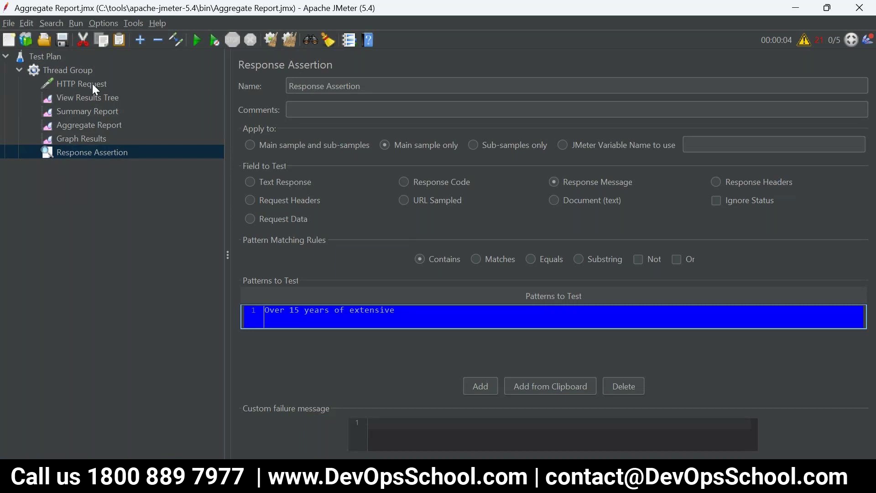
click(340, 318)
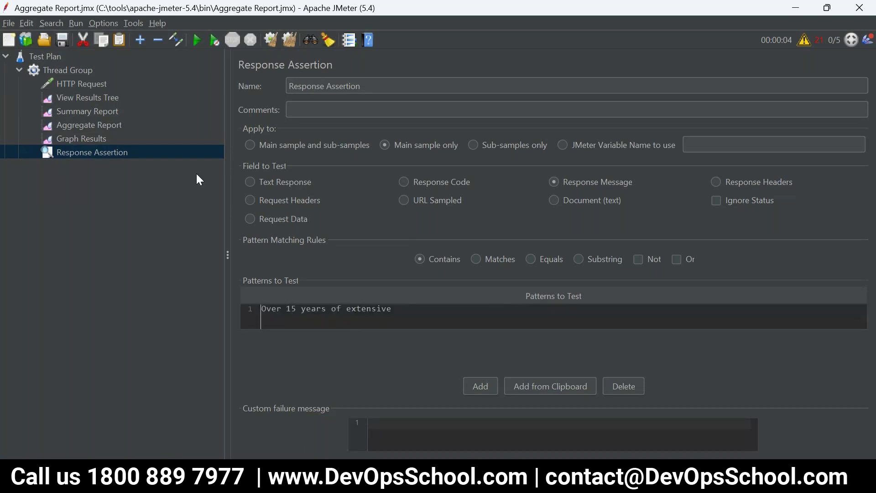
click(396, 316)
click(167, 290)
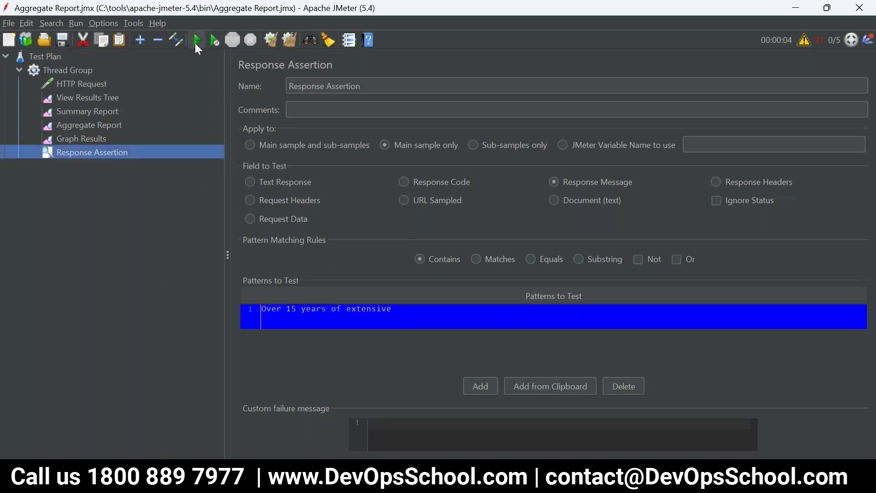
Clear the earlier results from View Results Tree, Summary Report and Aggregate Report.
click(86, 97)
right_click(90, 101)
right_click(87, 110)
click(100, 113)
click(87, 125)
right_click(90, 128)
click(106, 135)
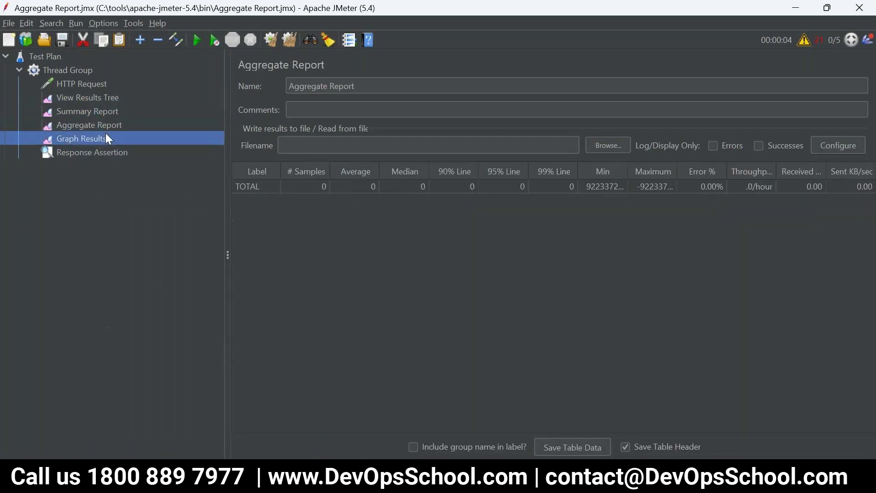
Run the test with the Response Assertion, stop it and inspect the first request's assertion result in View Results Tree.
click(191, 40)
click(216, 137)
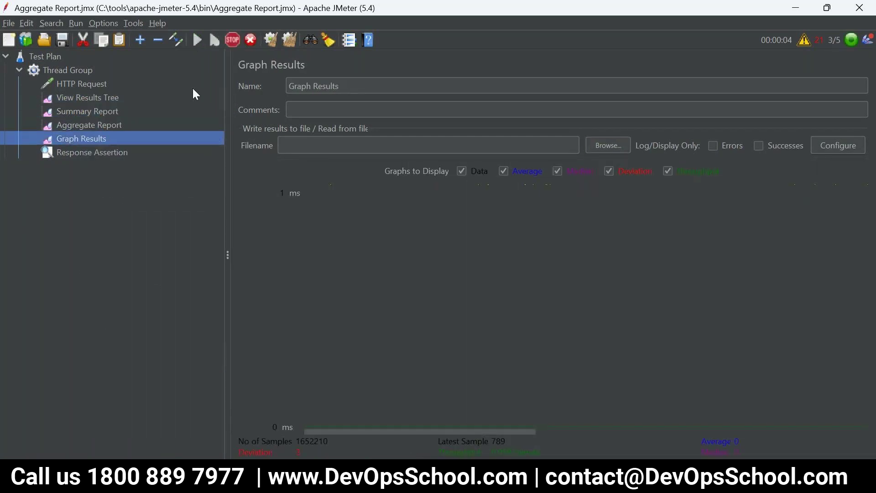
click(73, 98)
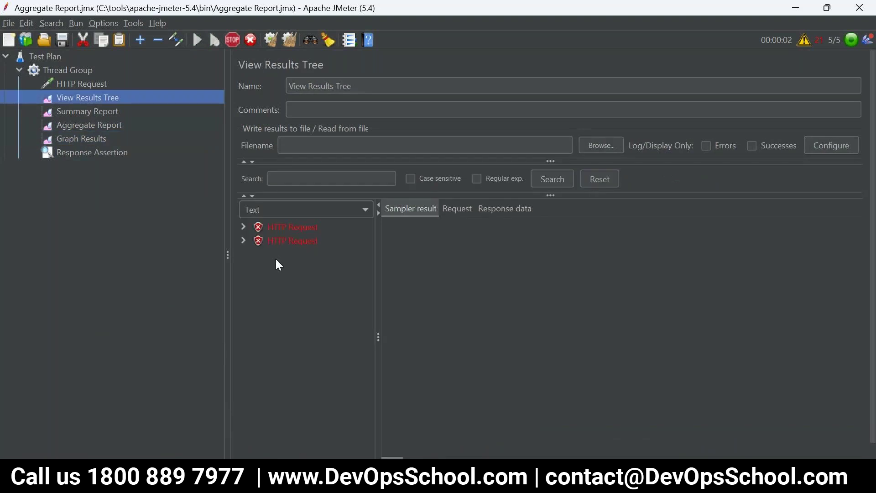
click(243, 40)
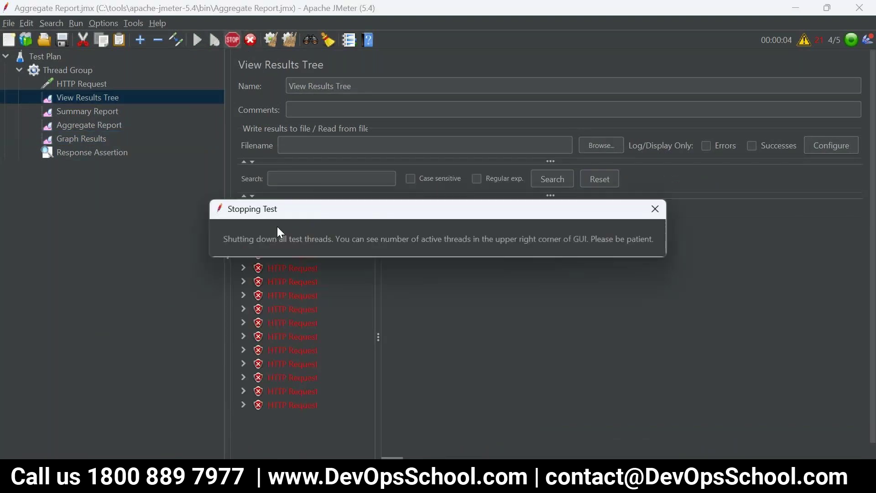
click(307, 231)
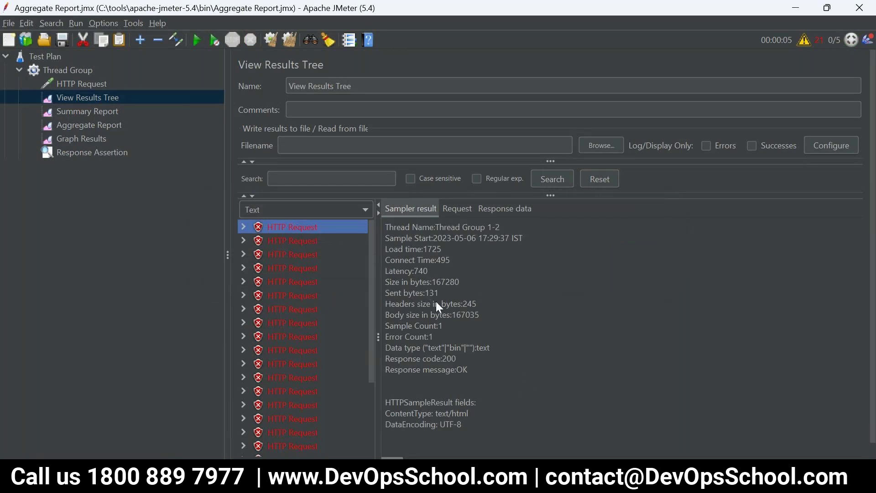
click(242, 227)
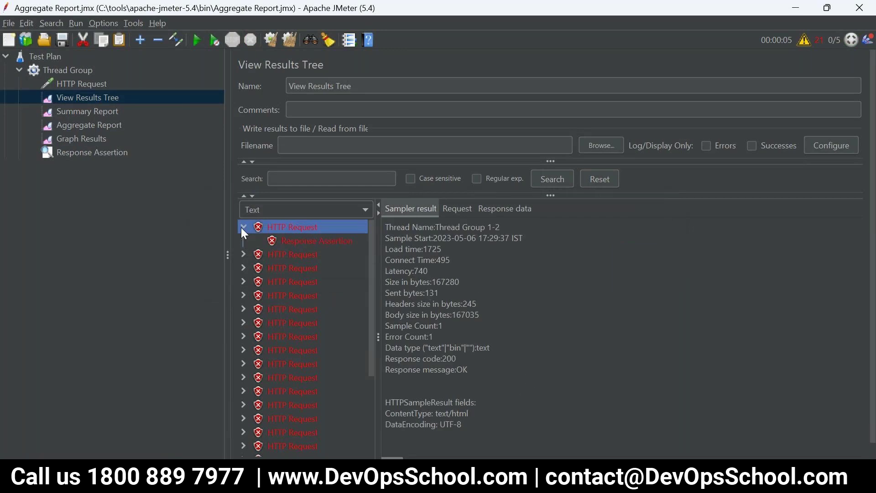
click(296, 241)
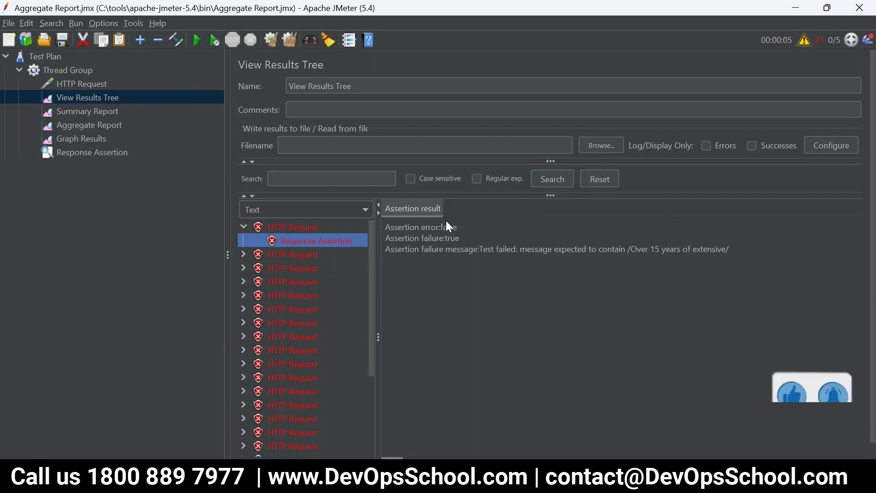
Set the Response Assertion's field to test to Text Response.
click(88, 155)
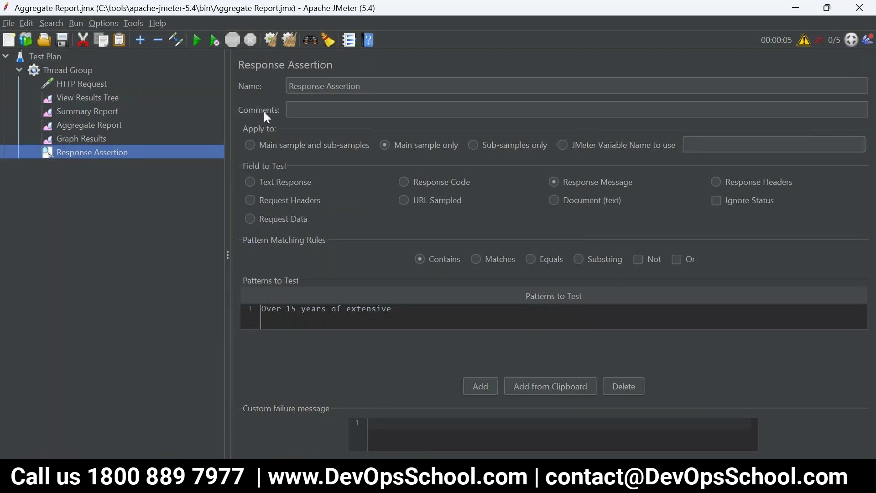
key(Tab)
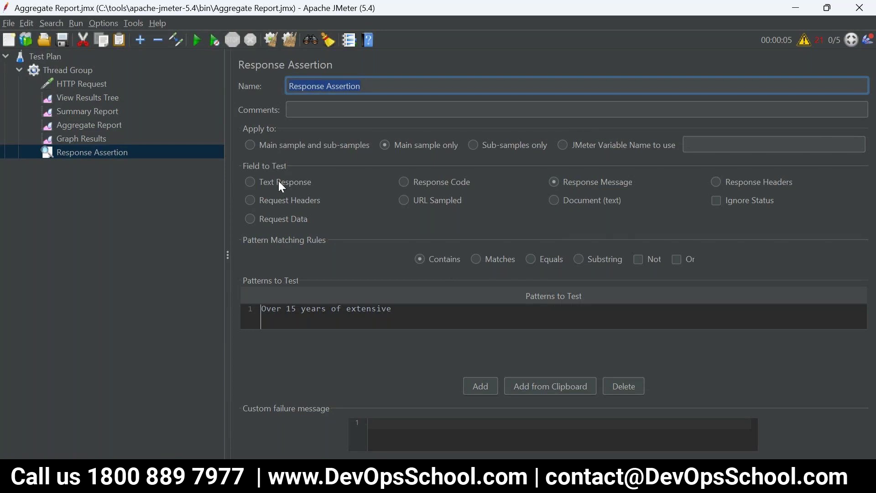
click(291, 186)
click(577, 181)
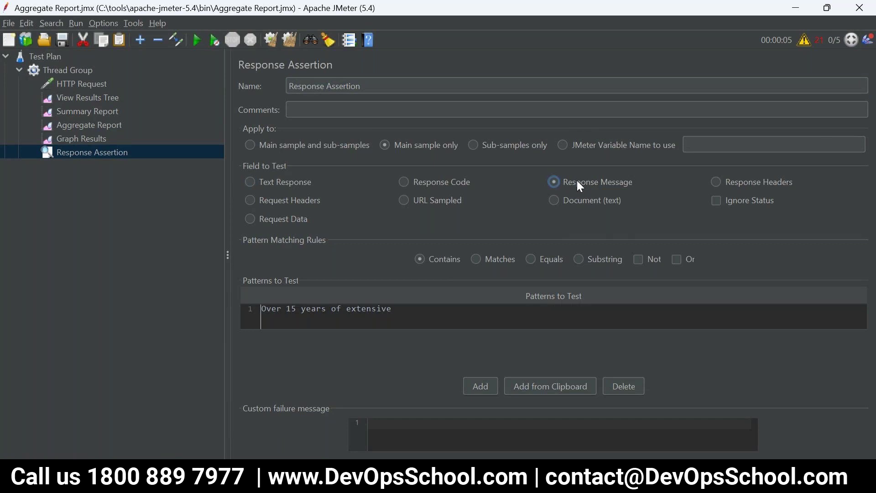
click(269, 182)
Clear View Results Tree, rerun the test against the Text Response field, stop it and inspect the first request's sampler result.
right_click(68, 98)
click(103, 100)
key(ctrl+r)
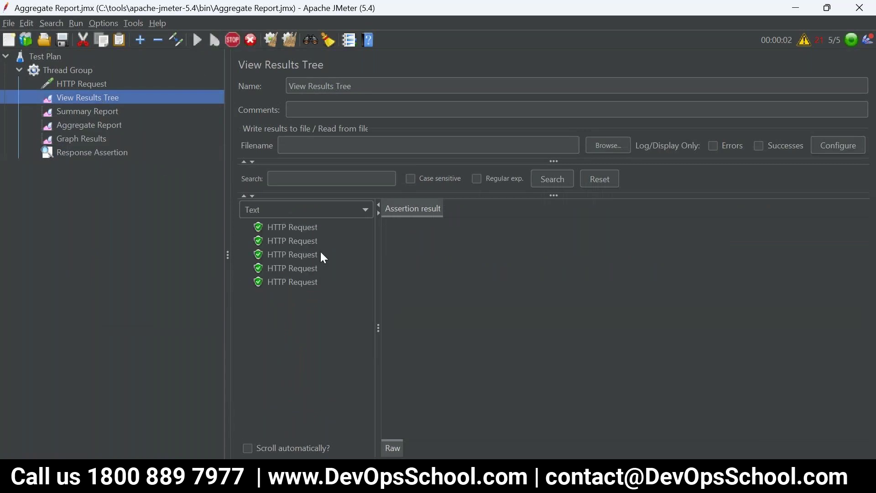
click(231, 39)
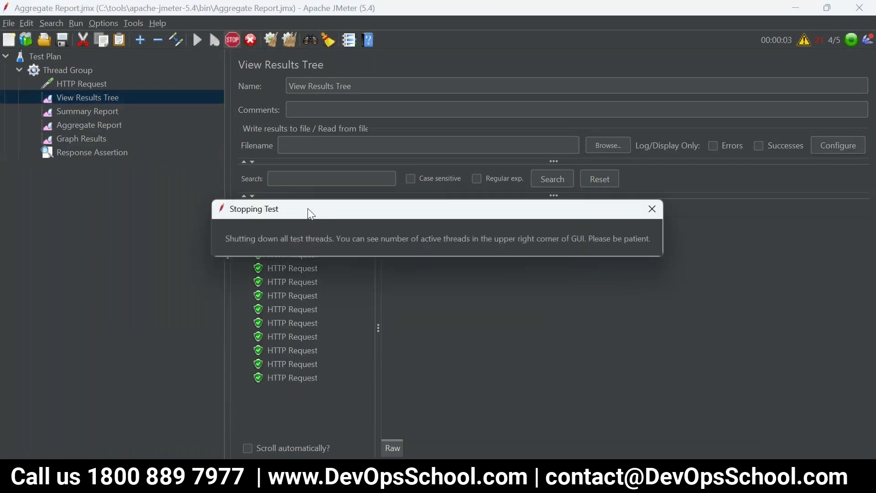
click(305, 226)
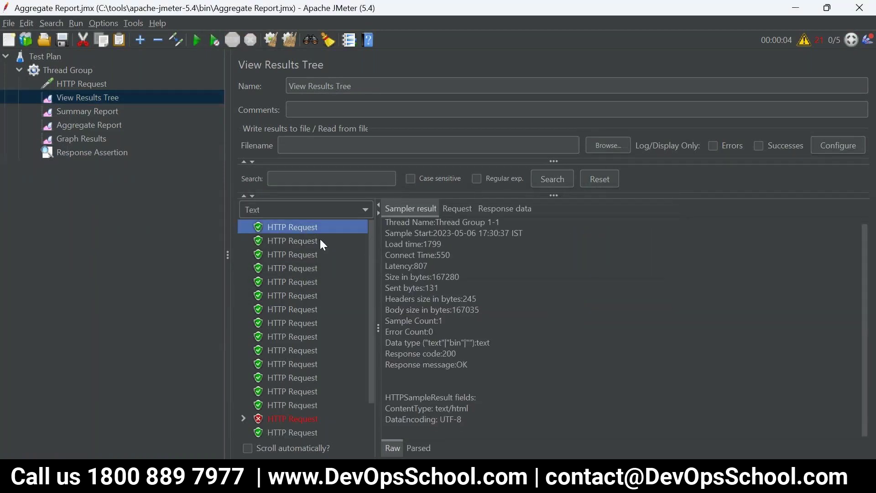
Change the Response Assertion's pattern to "Over 16 years of extensive".
click(89, 154)
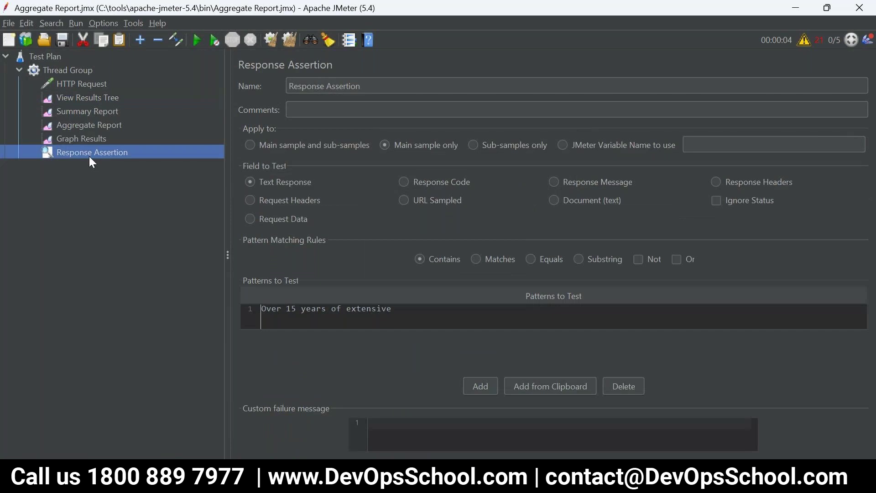
click(329, 312)
double_click(302, 315)
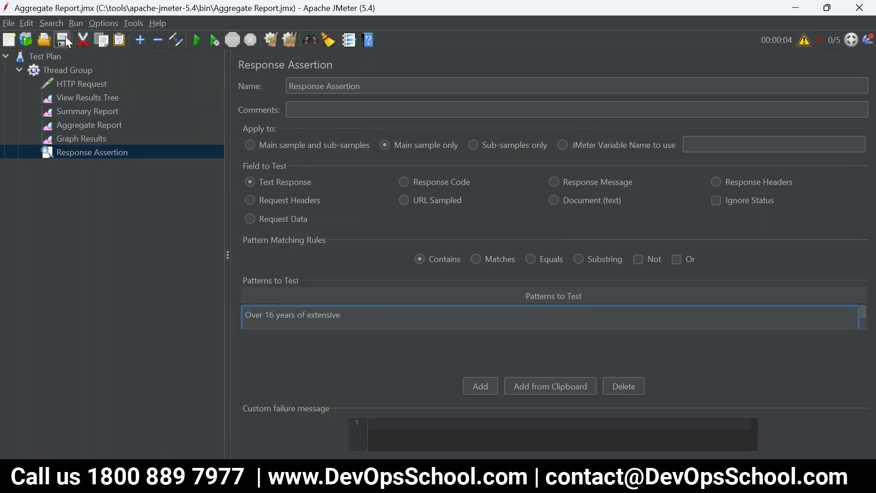
Clear the Text Response run's results from View Results Tree, Summary Report and Aggregate Report.
right_click(67, 100)
click(85, 112)
right_click(89, 114)
right_click(81, 120)
click(85, 125)
click(102, 139)
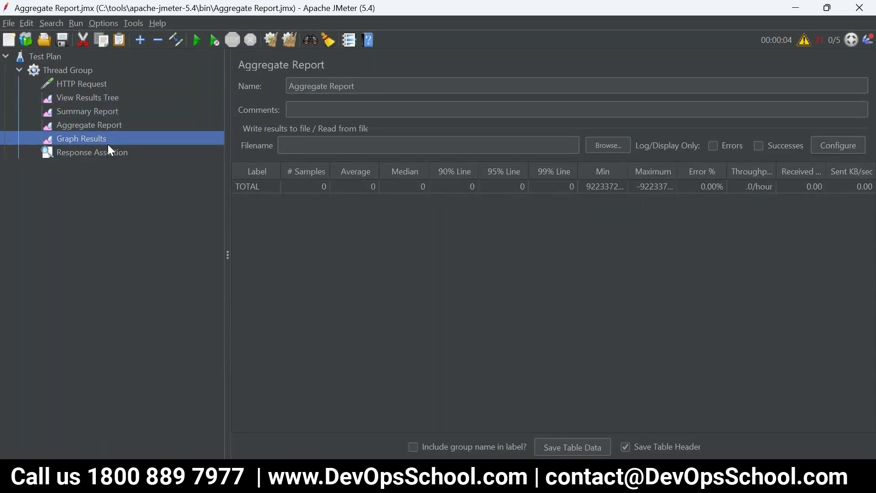
right_click(110, 144)
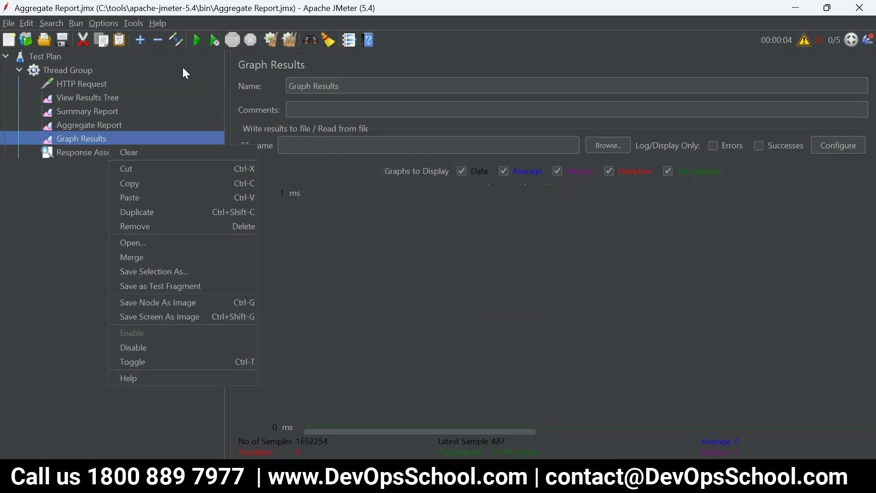
click(85, 84)
Run the test with the altered pattern, stop it and highlight the first request's assertion failure message in View Results Tree.
click(198, 40)
key(Down)
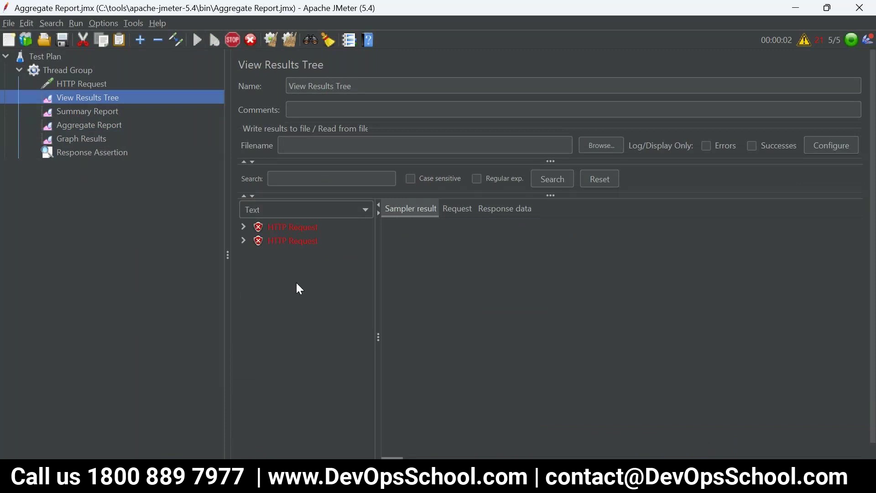
click(232, 40)
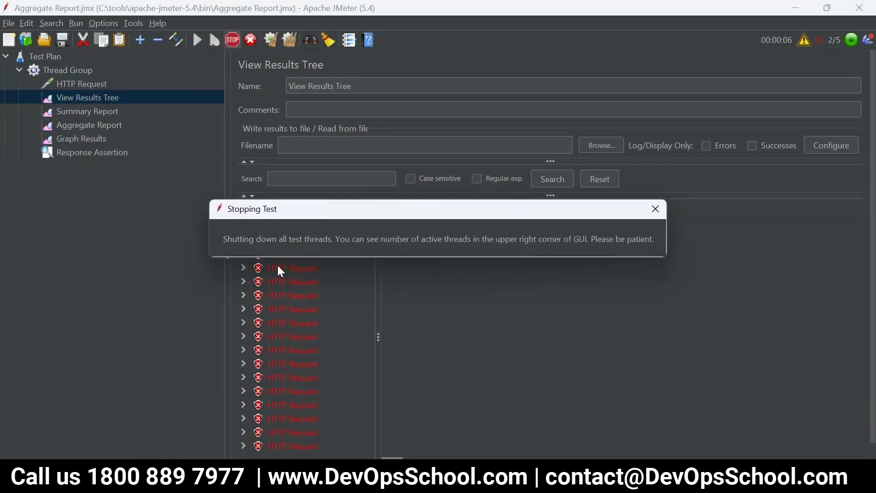
click(244, 226)
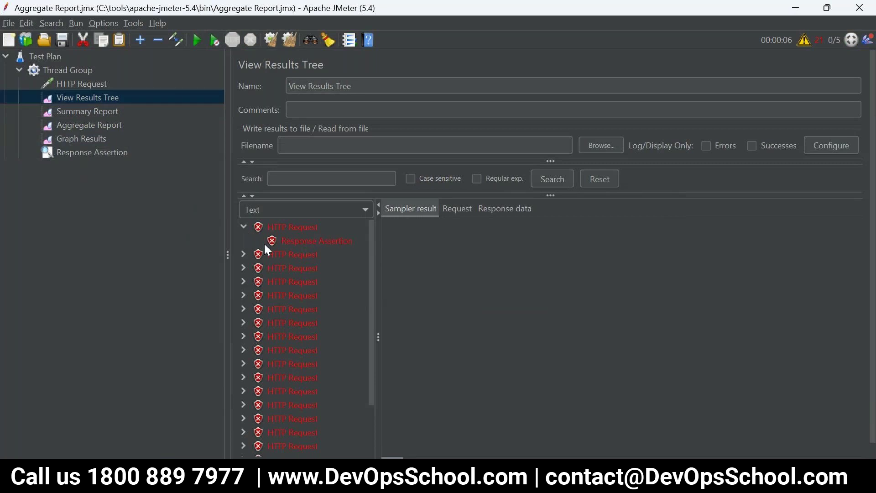
click(306, 241)
drag(711, 250, 547, 251)
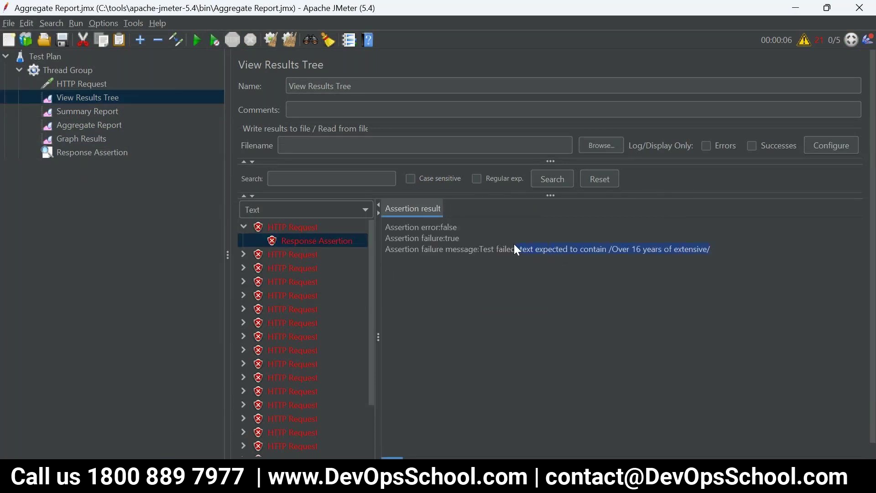
drag(514, 245, 512, 245)
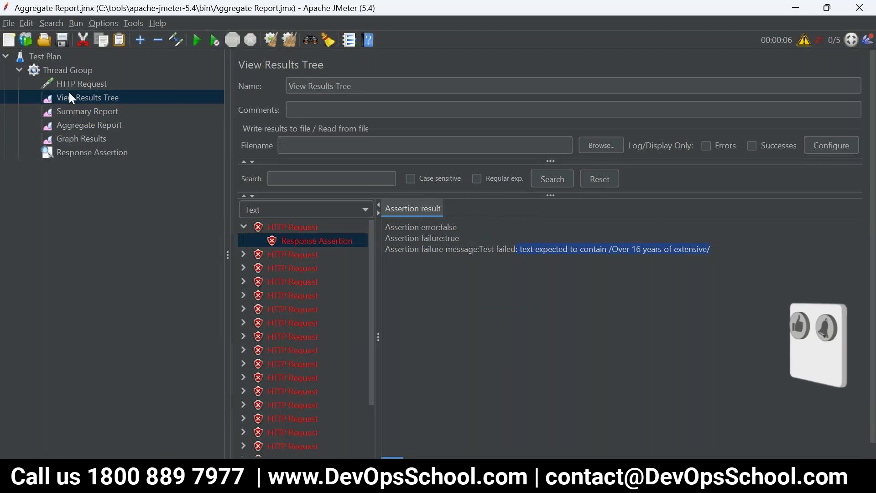
Review the Summary Report and switch to the PowerPoint presentation on configuring a test plan.
click(80, 111)
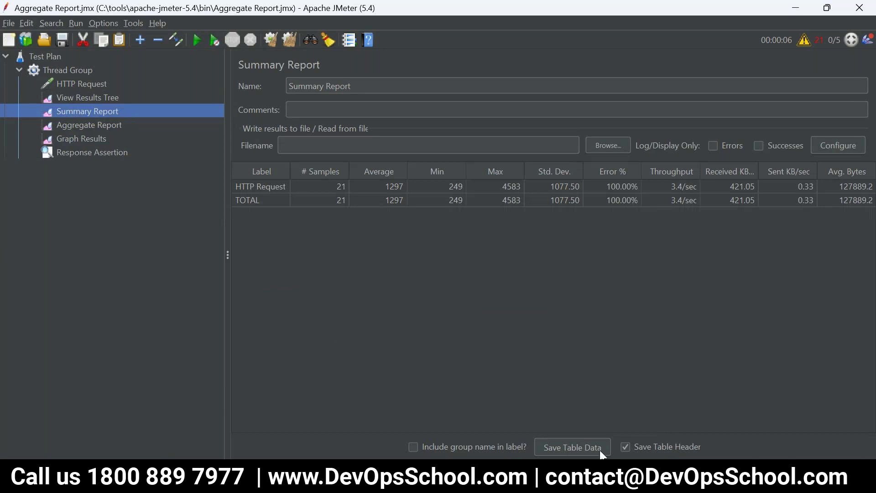
click(537, 483)
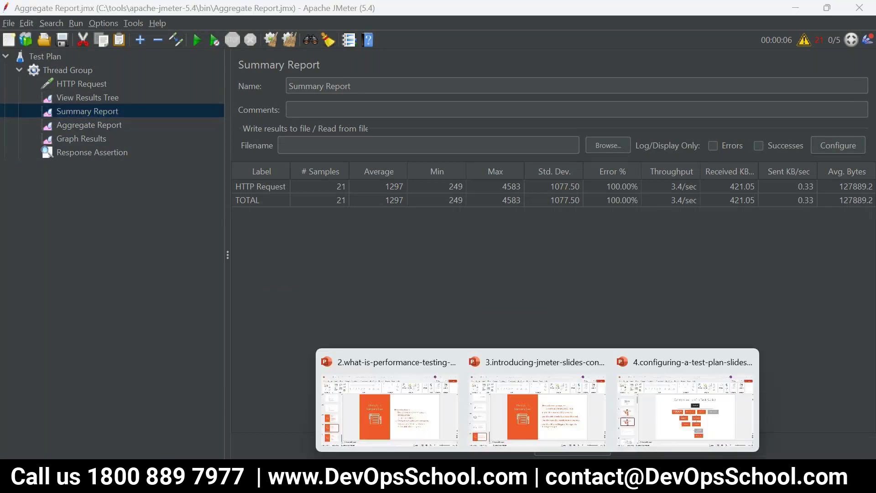
click(688, 423)
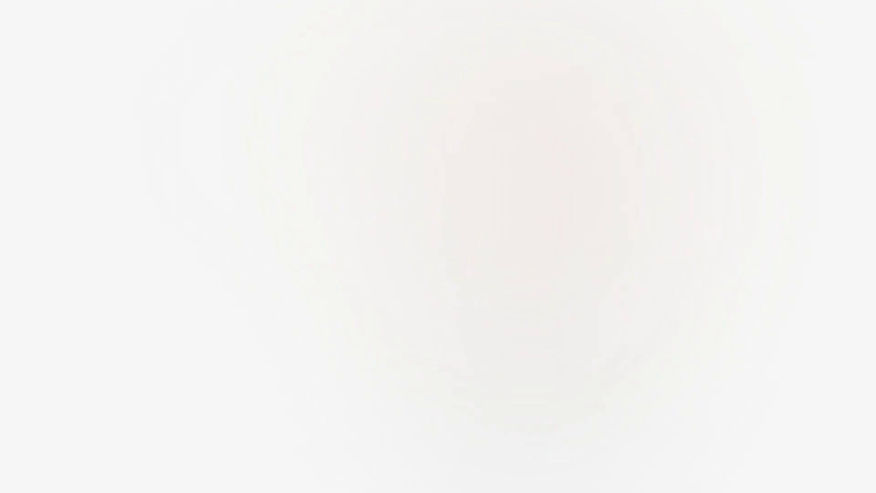